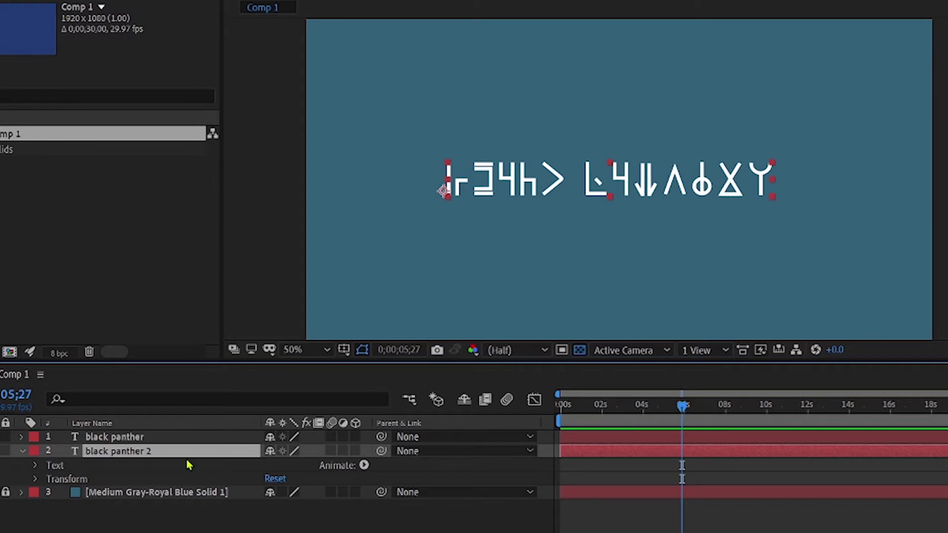
Pre-compose the black panther 2 text layer into a new composition named "text first".
right_click(186, 453)
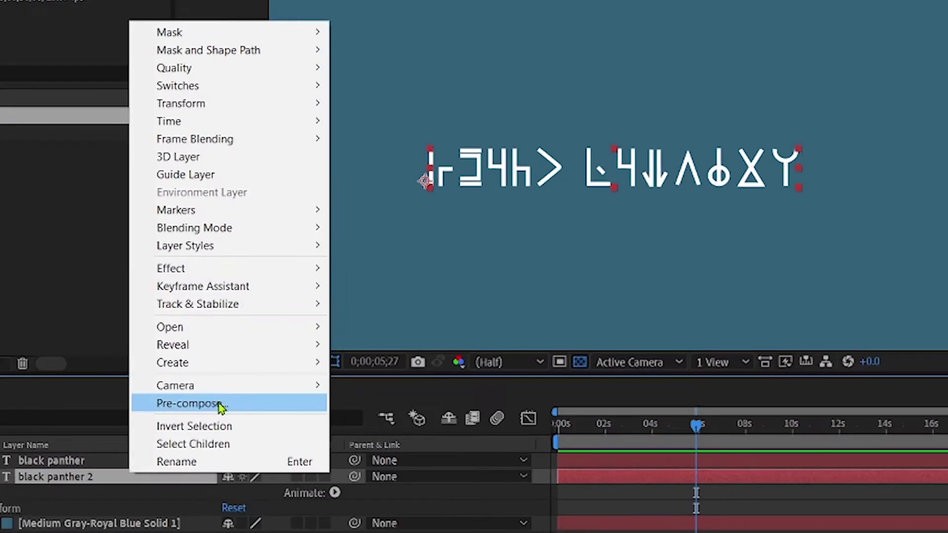
click(219, 404)
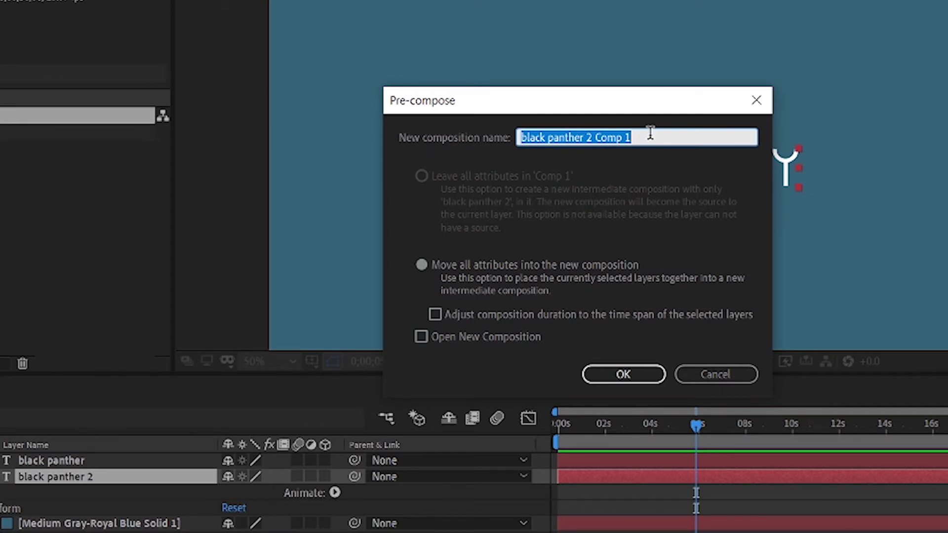
text(text)
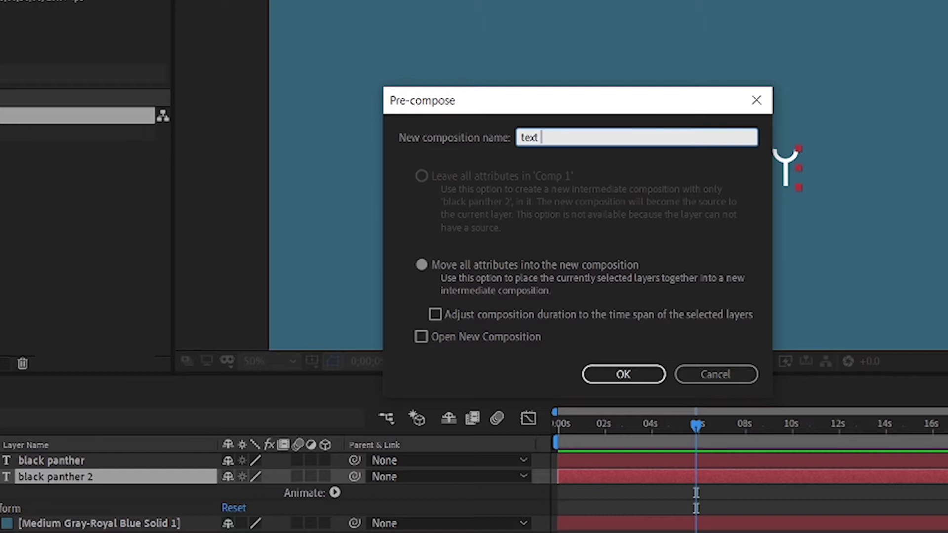
text(first)
click(623, 374)
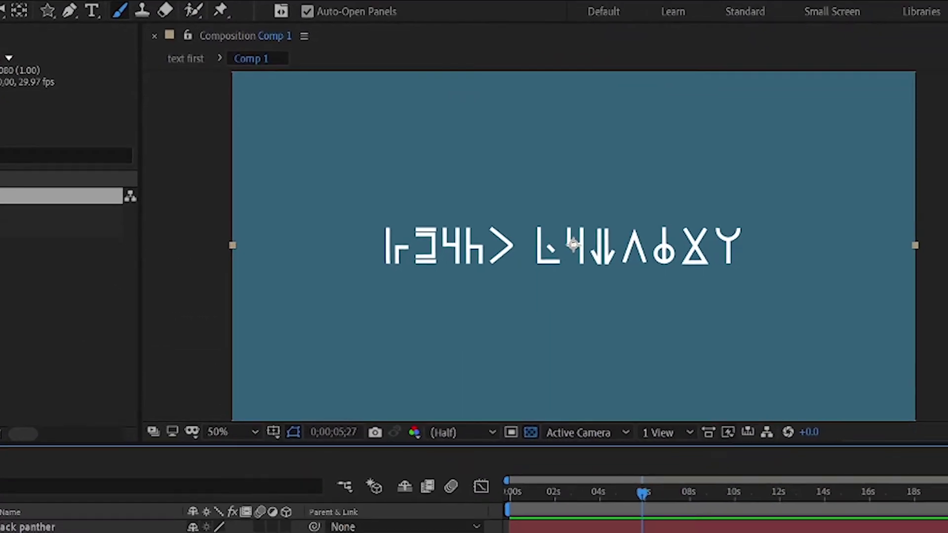
click(69, 11)
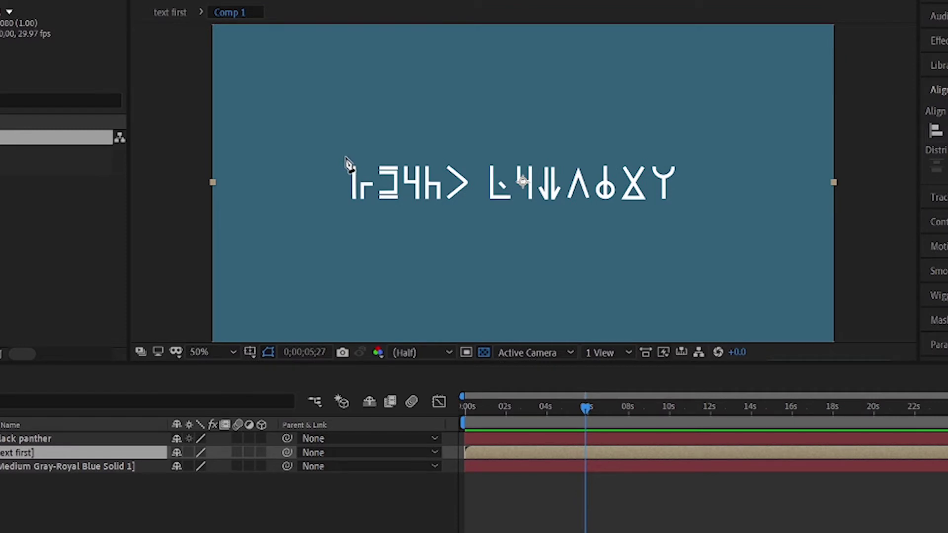
click(345, 156)
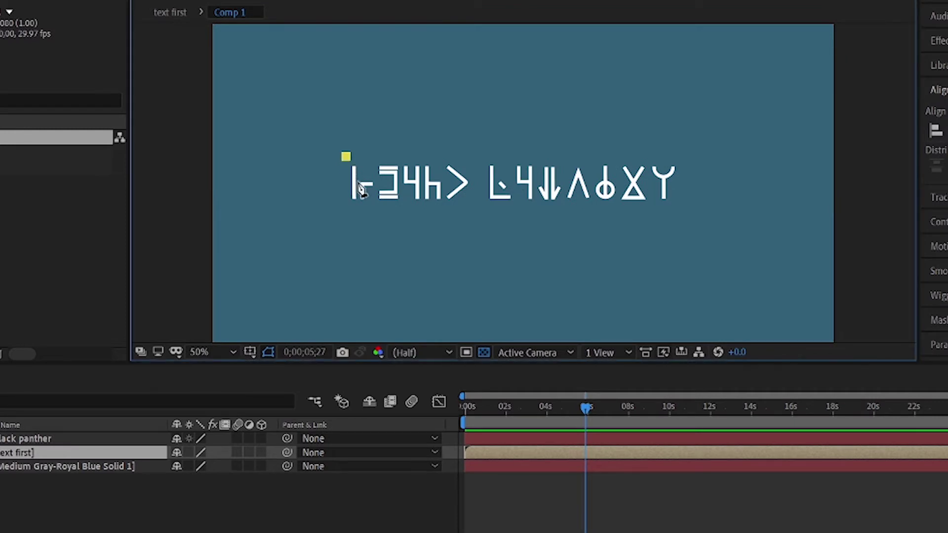
click(381, 208)
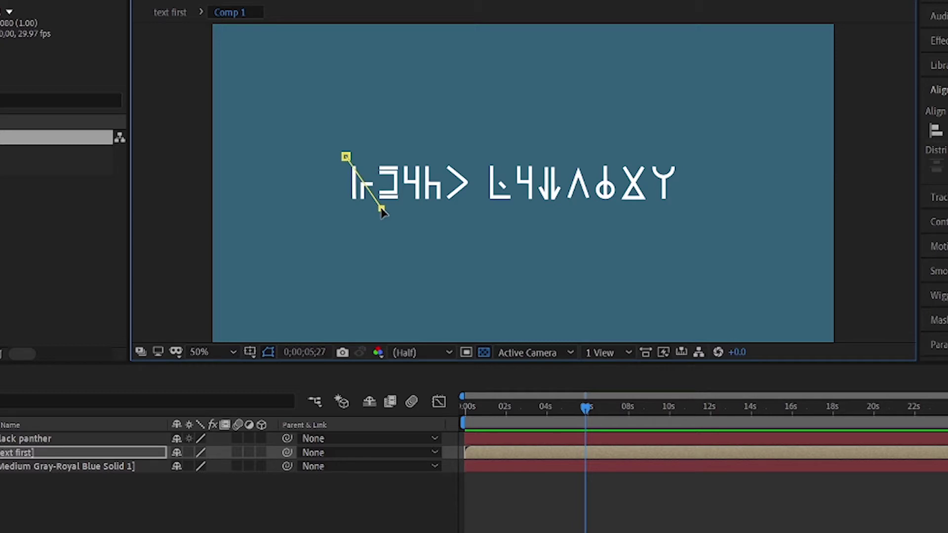
key(ctrl+z)
key(ctrl+z)
drag(89, 1, 94, 38)
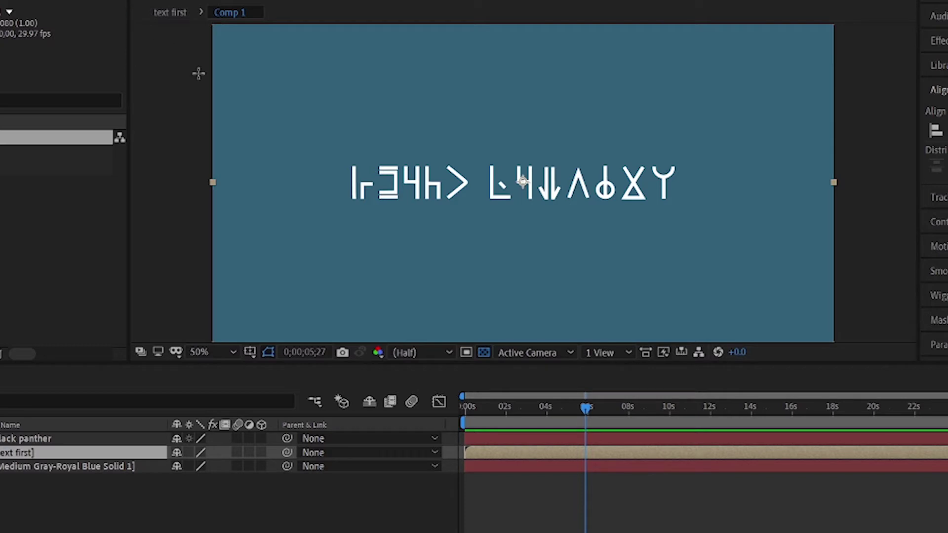
drag(289, 140, 382, 173)
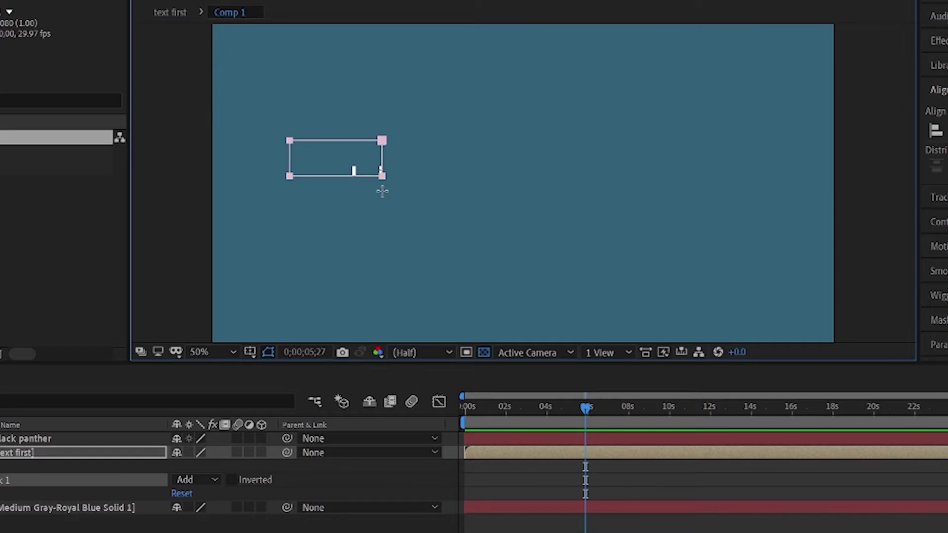
key(Delete)
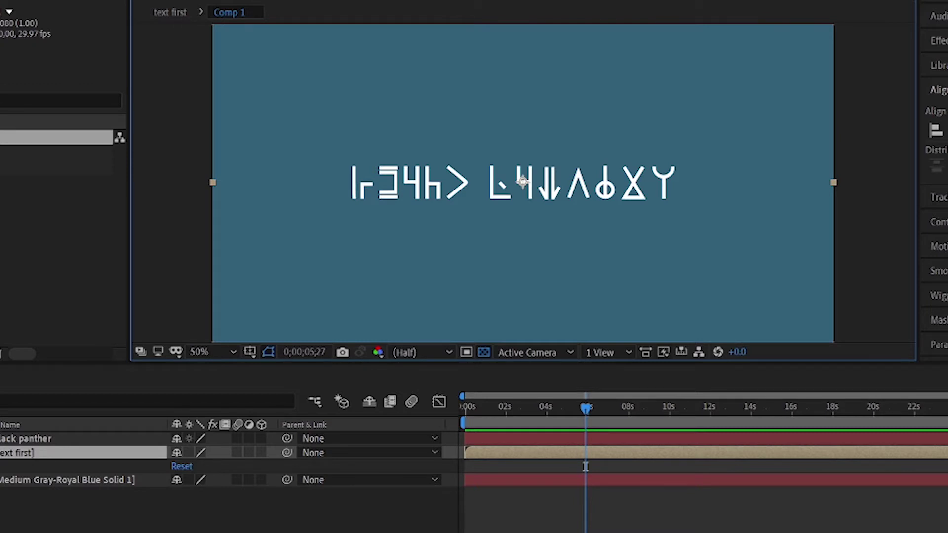
Draw a narrow triangular Pen mask diagonally across the first character on the text first layer and set its mode to Subtract.
key(g)
click(342, 148)
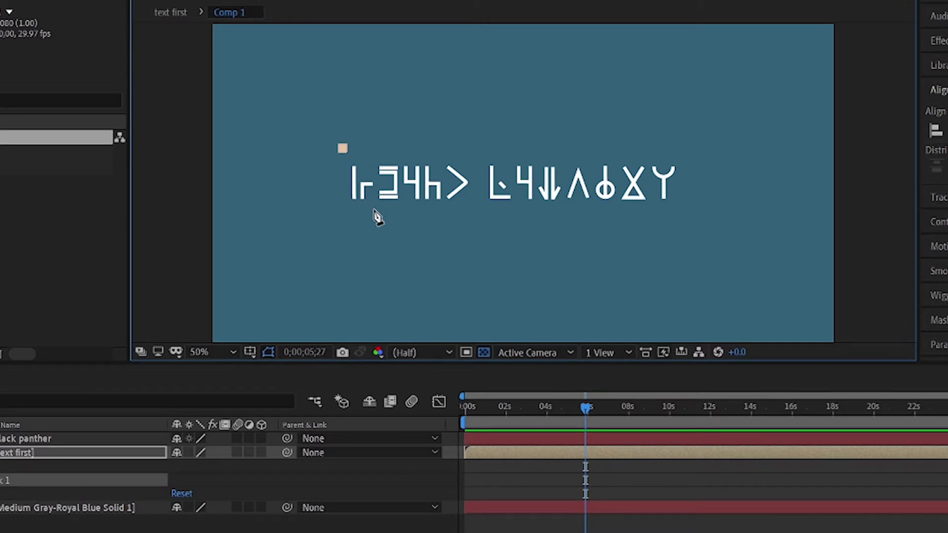
click(375, 211)
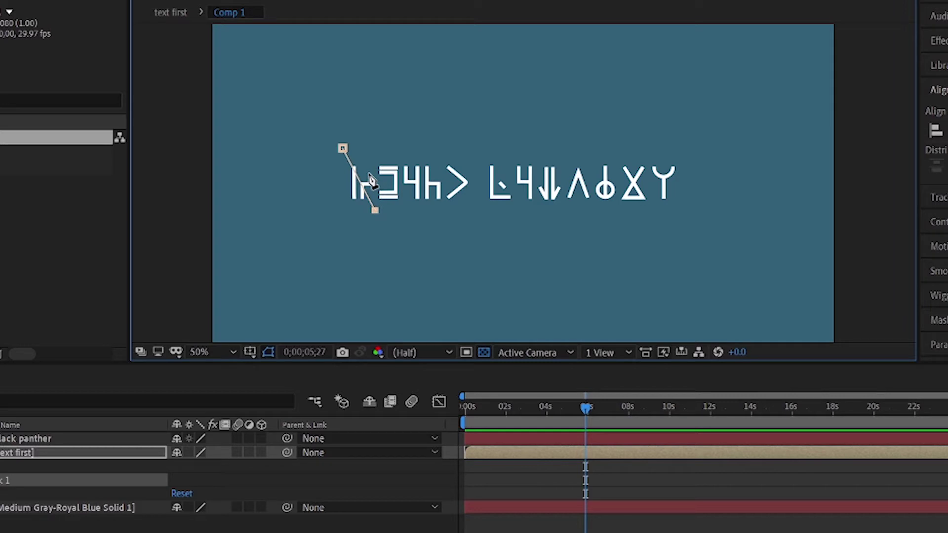
click(369, 174)
click(343, 148)
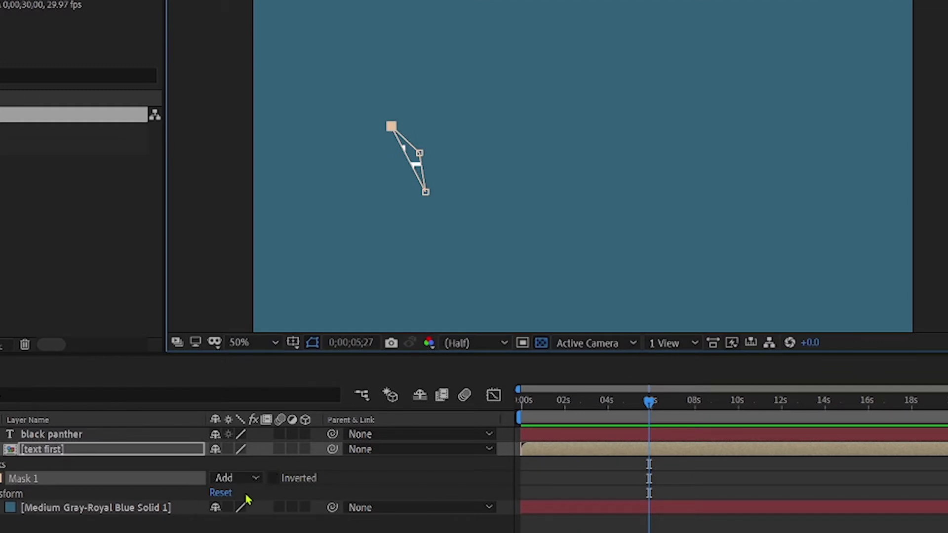
click(246, 482)
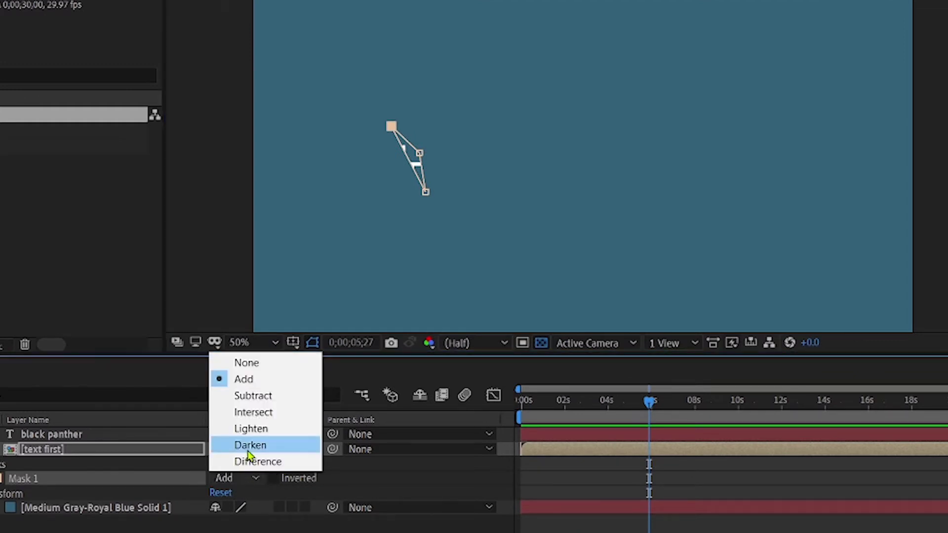
click(256, 398)
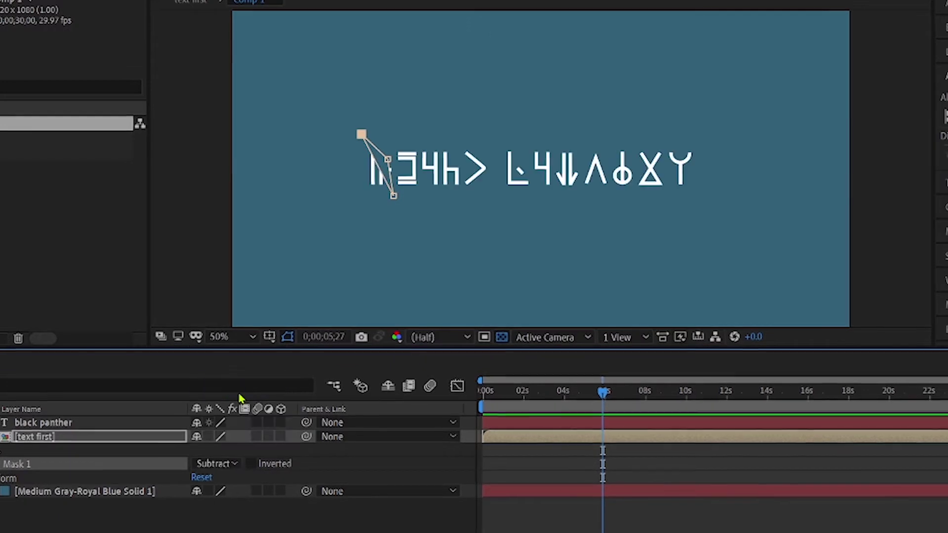
Move the middle vertex of Mask 1 inward to narrow the triangle into a thin diagonal sliver across the first character.
click(387, 161)
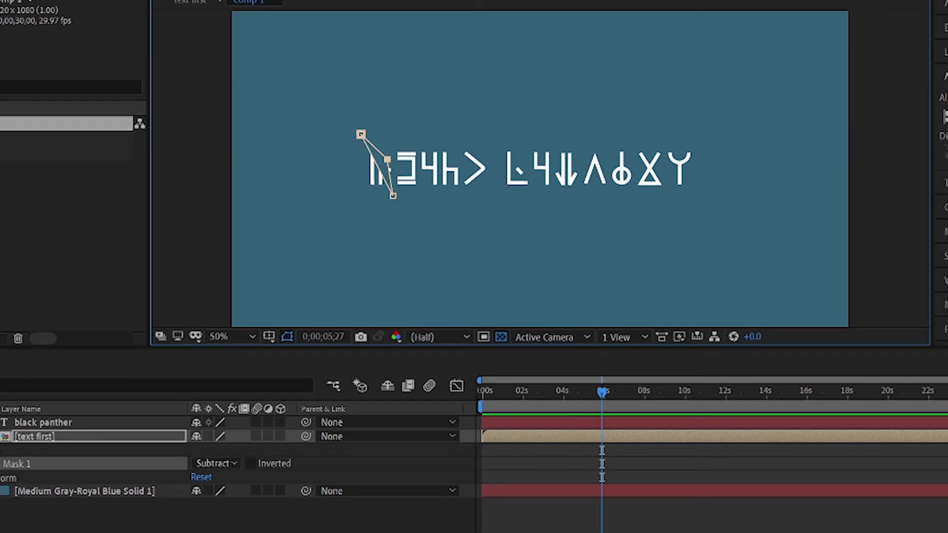
click(86, 16)
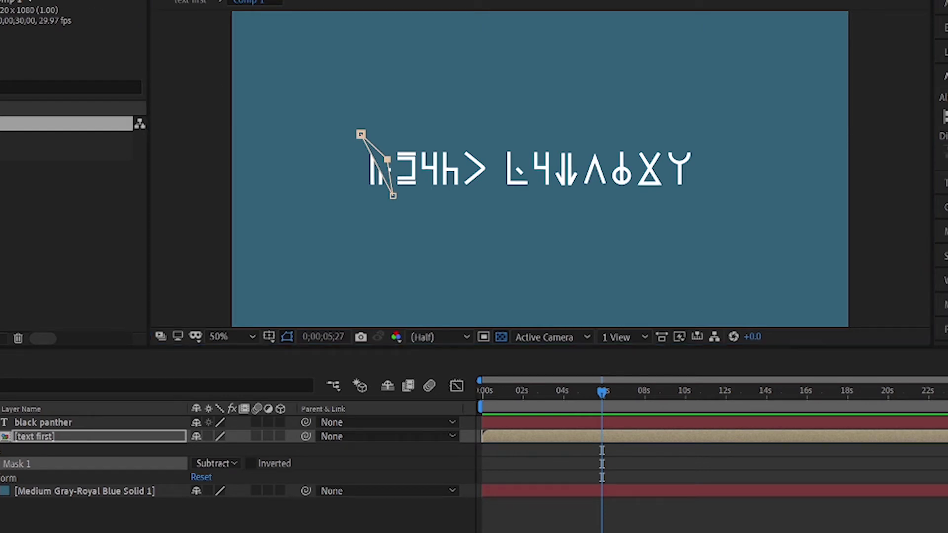
click(361, 136)
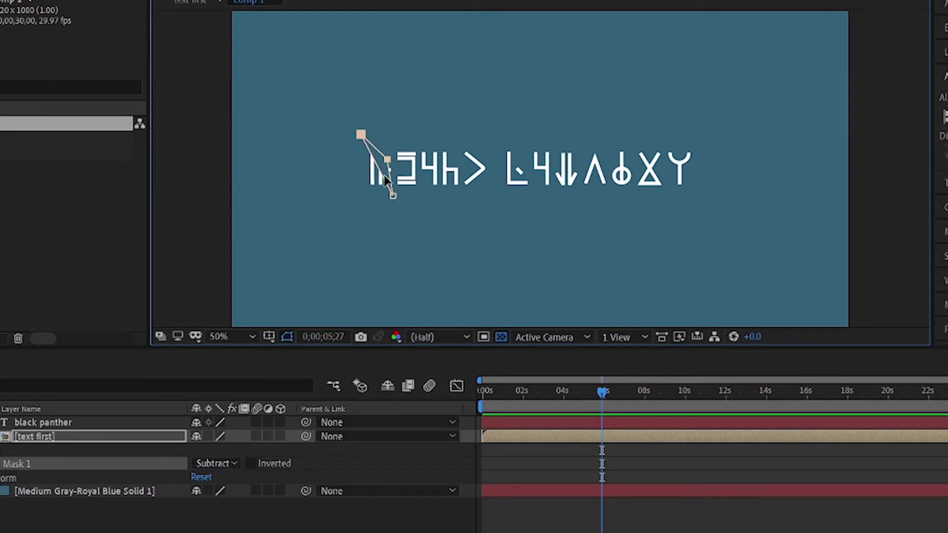
click(388, 164)
click(389, 164)
drag(389, 162, 375, 166)
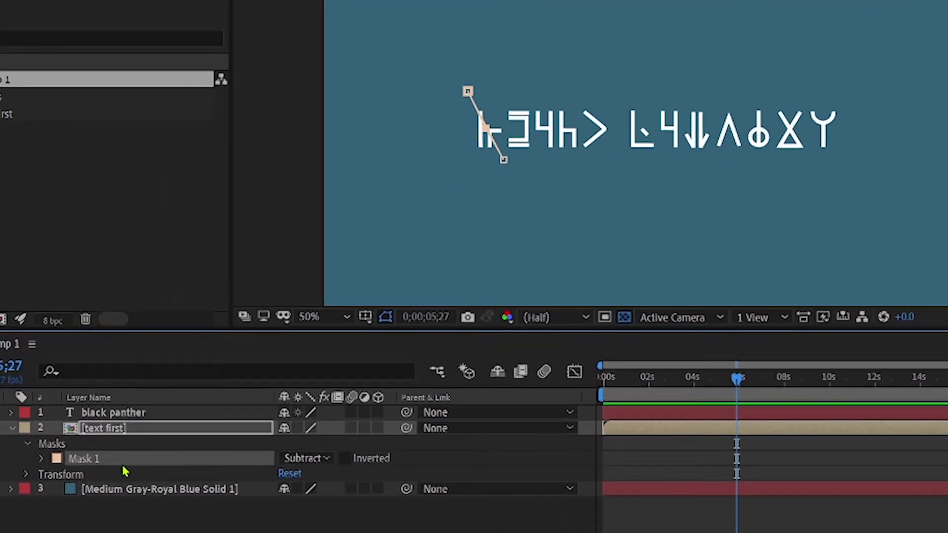
Duplicate Mask 1 and rotate the copy so the two slivers cross in an X over the first character.
key(ctrl+d)
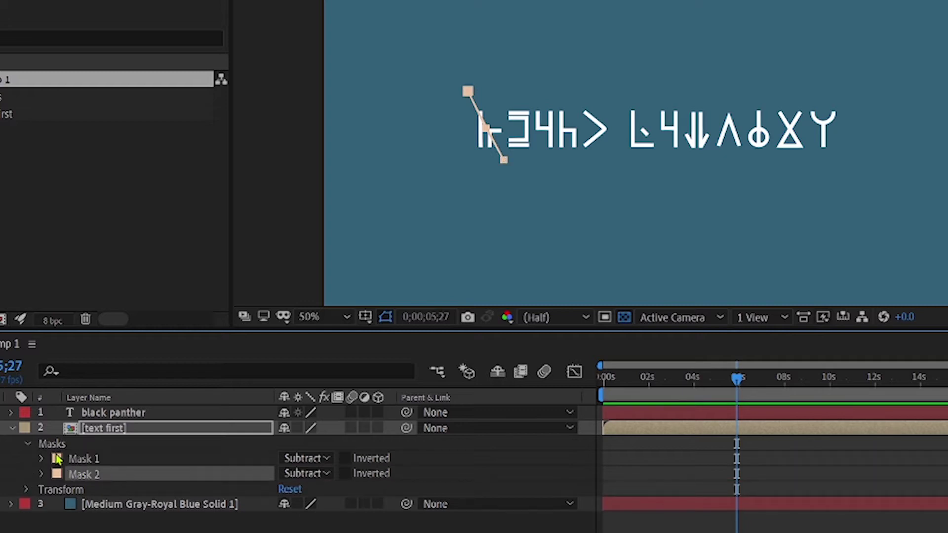
click(56, 474)
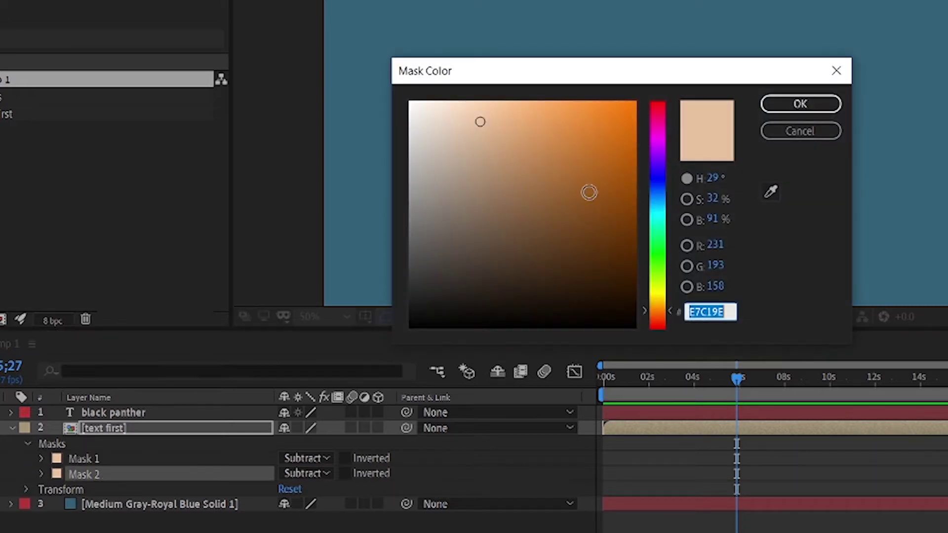
click(836, 70)
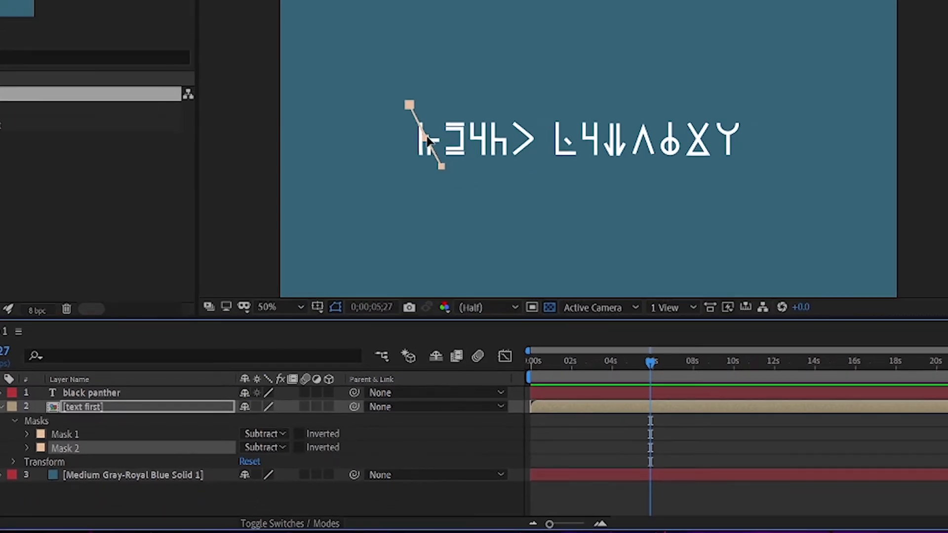
double_click(472, 134)
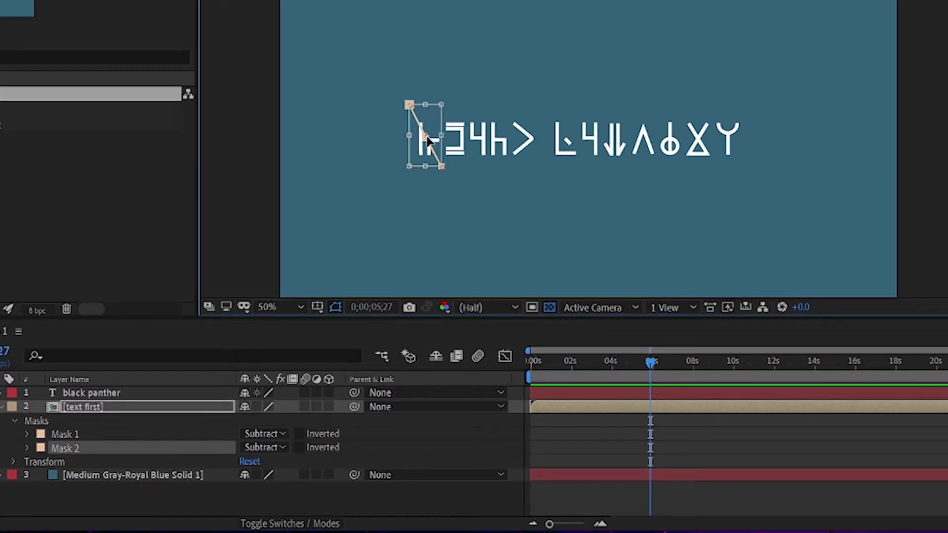
drag(446, 100, 372, 147)
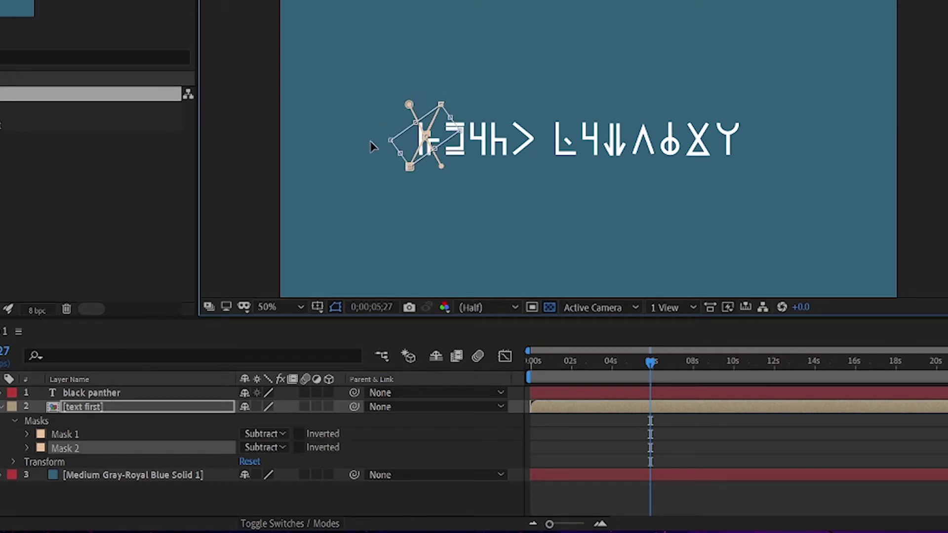
click(196, 426)
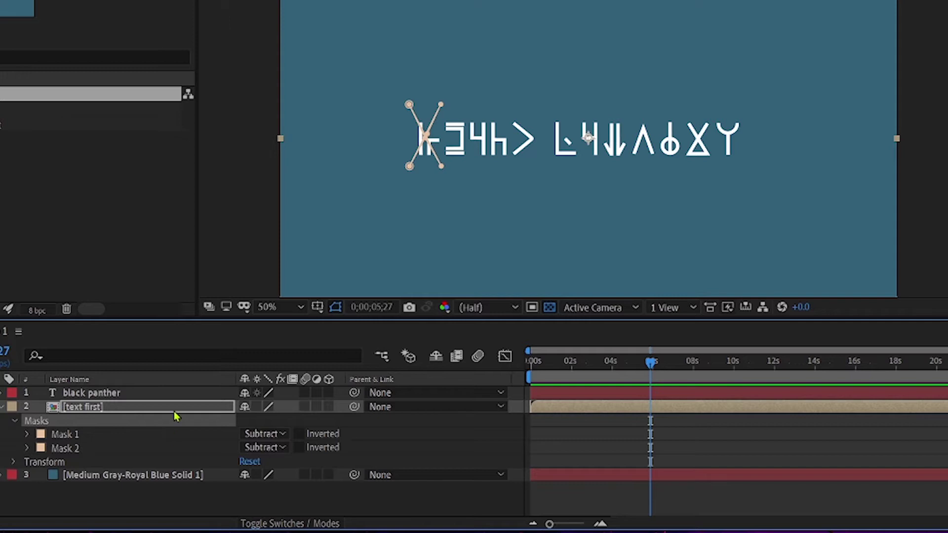
Pre-compose the black panther text layer into a new composition named "second text".
click(146, 393)
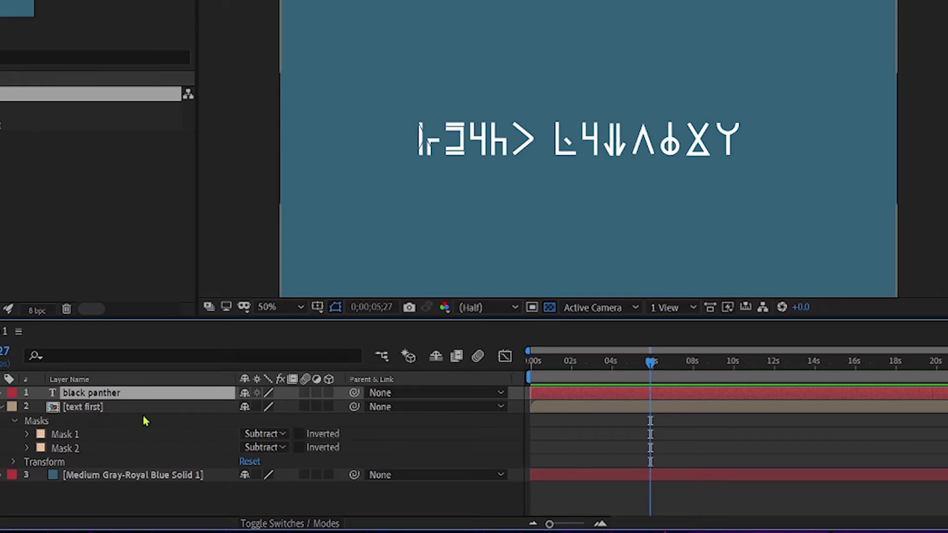
key(period)
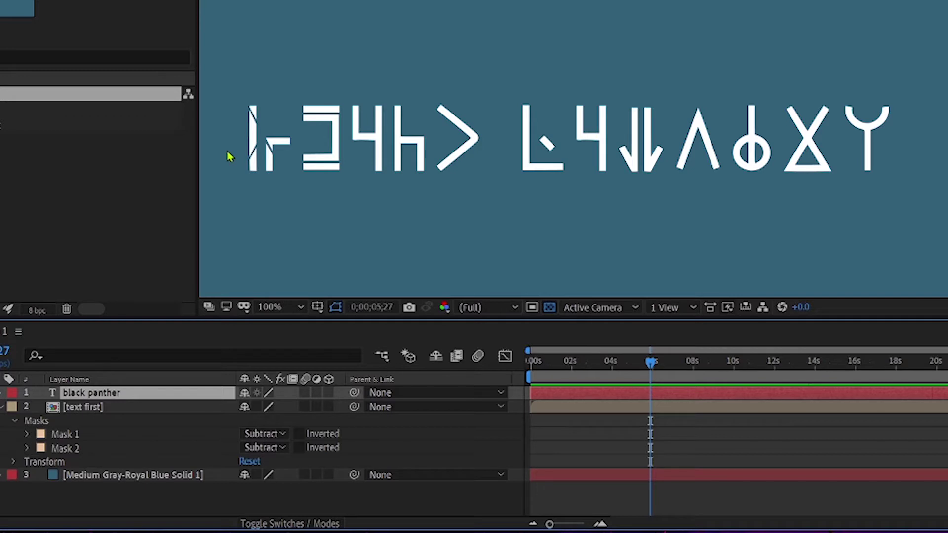
key(comma)
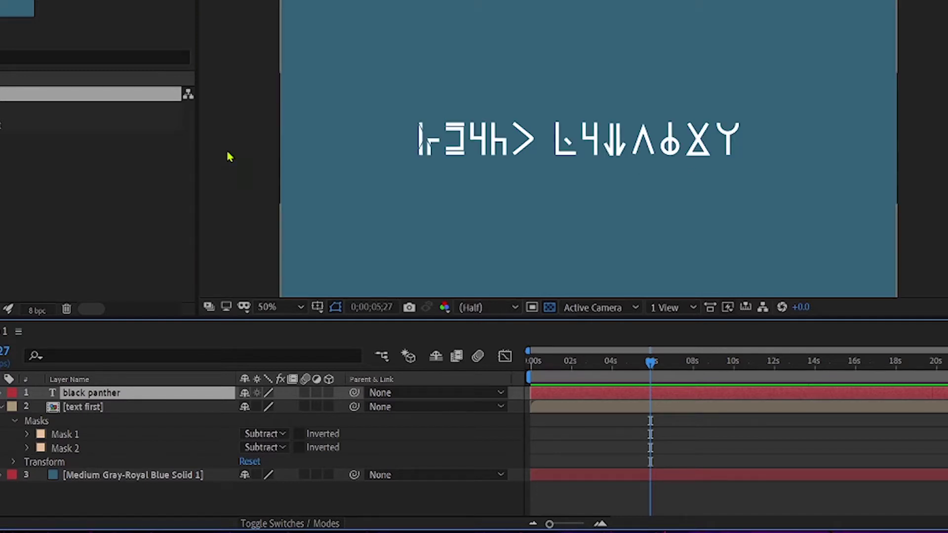
right_click(98, 403)
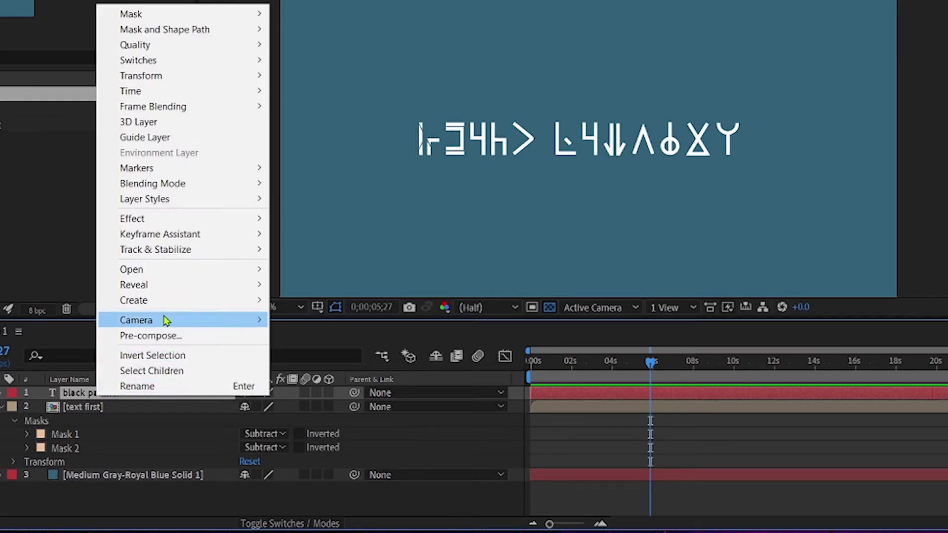
click(178, 338)
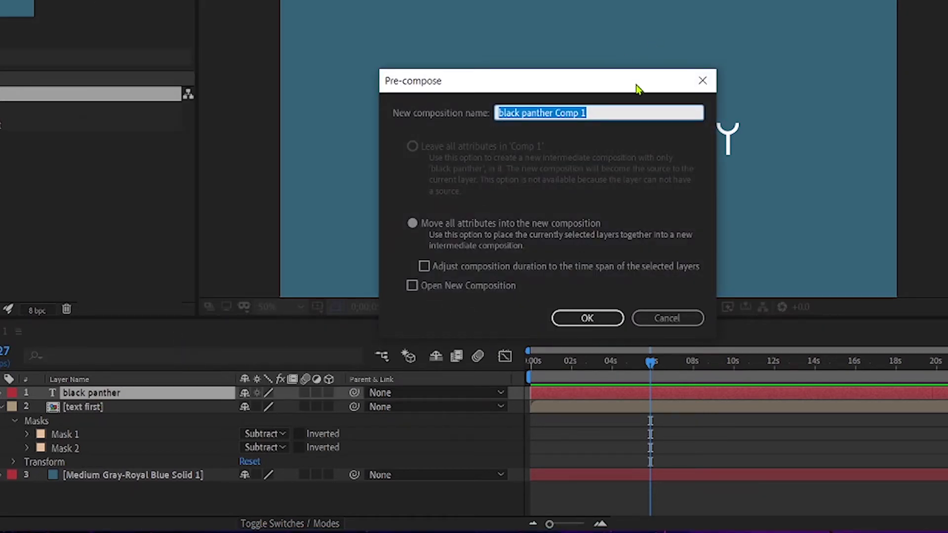
text(se)
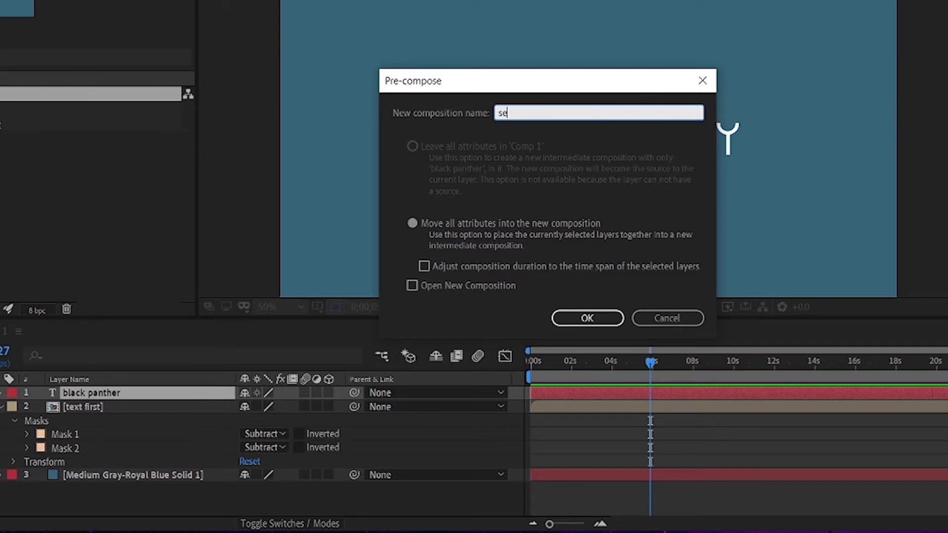
text(cond text)
key(Return)
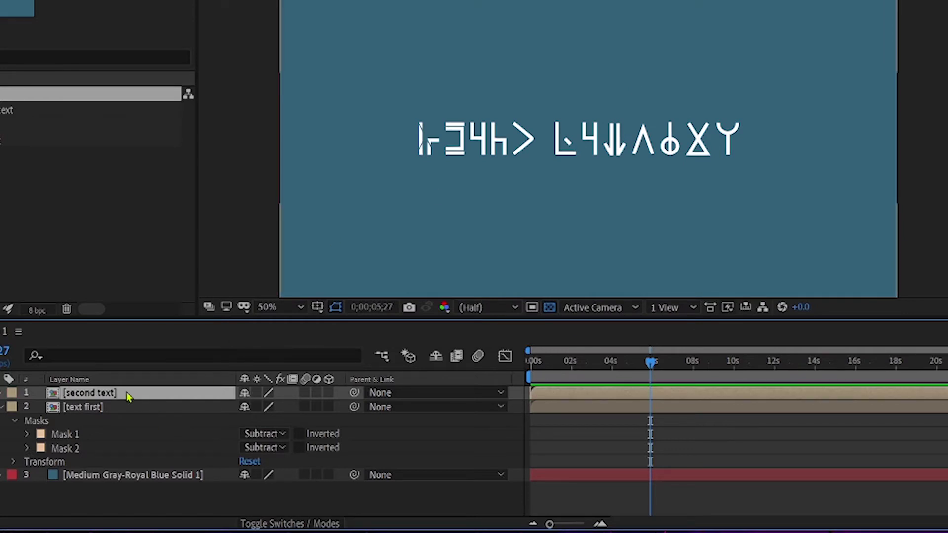
Copy Mask 1 and Mask 2 from the text first layer onto the second text layer and reveal the pasted masks.
click(3, 393)
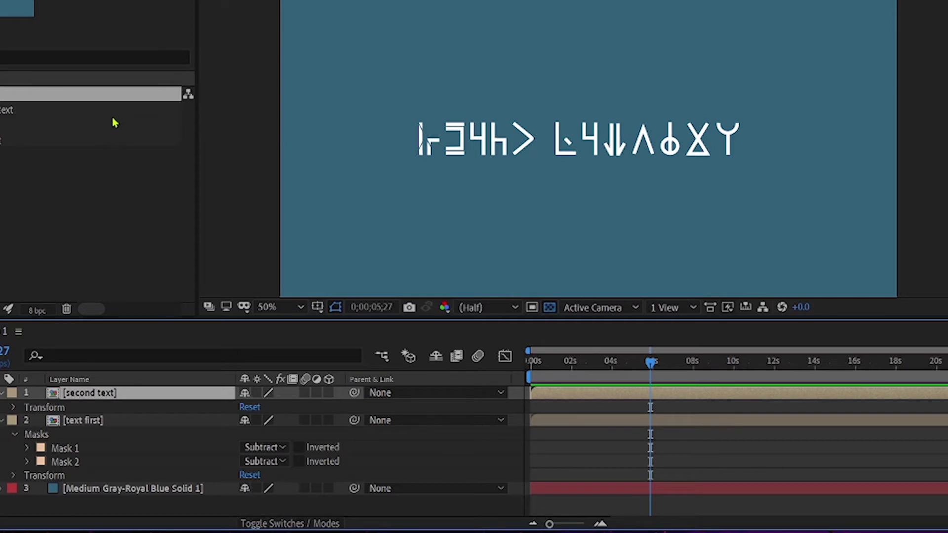
click(74, 449)
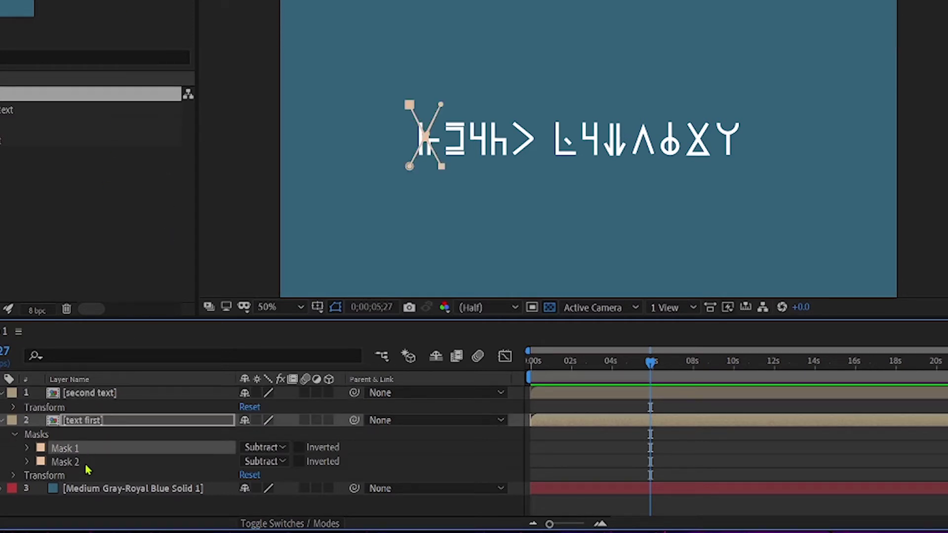
shift+click(87, 466)
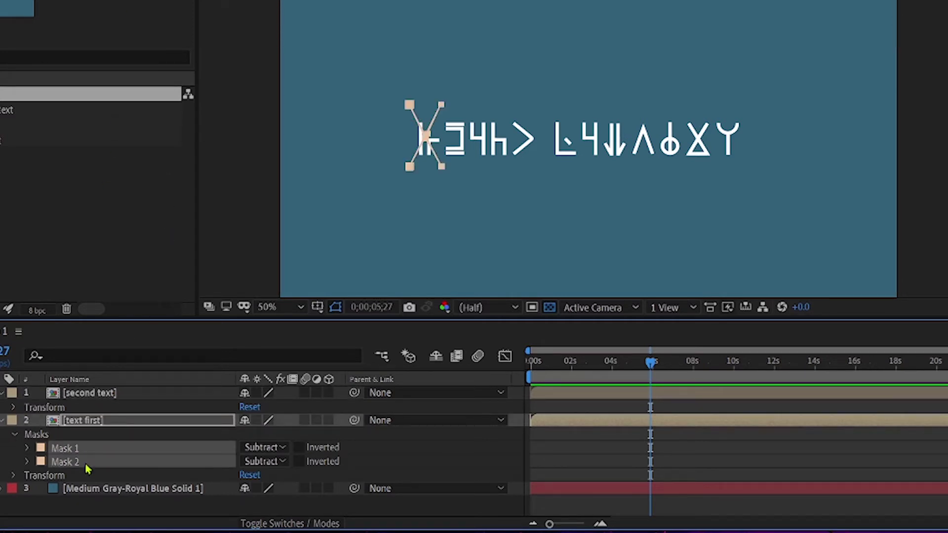
click(93, 399)
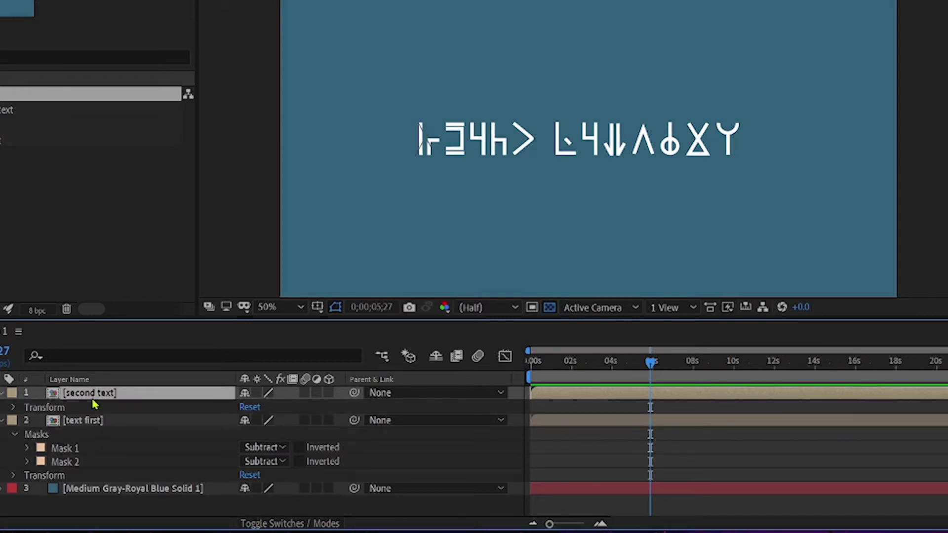
key(ctrl+v)
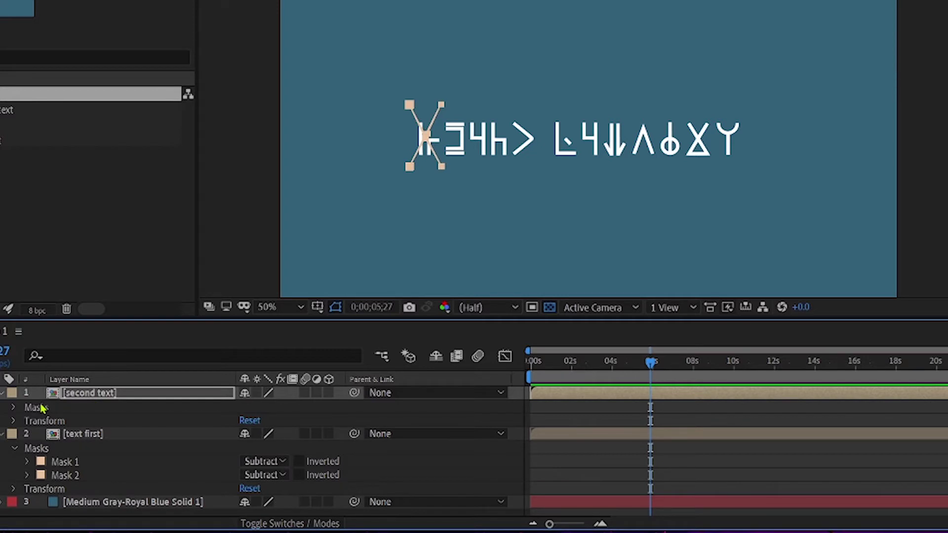
click(15, 408)
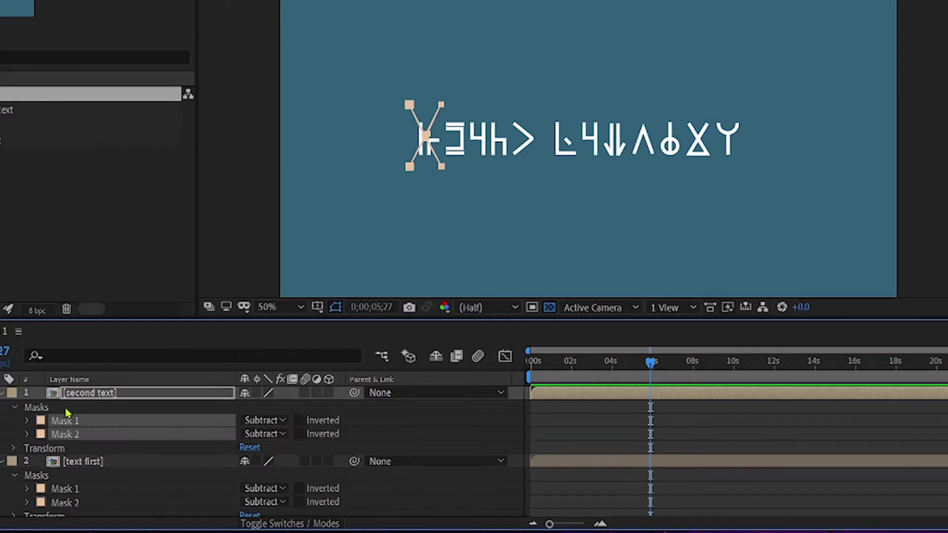
Set the mode of both masks on the second text layer to Add and deselect everything.
click(262, 425)
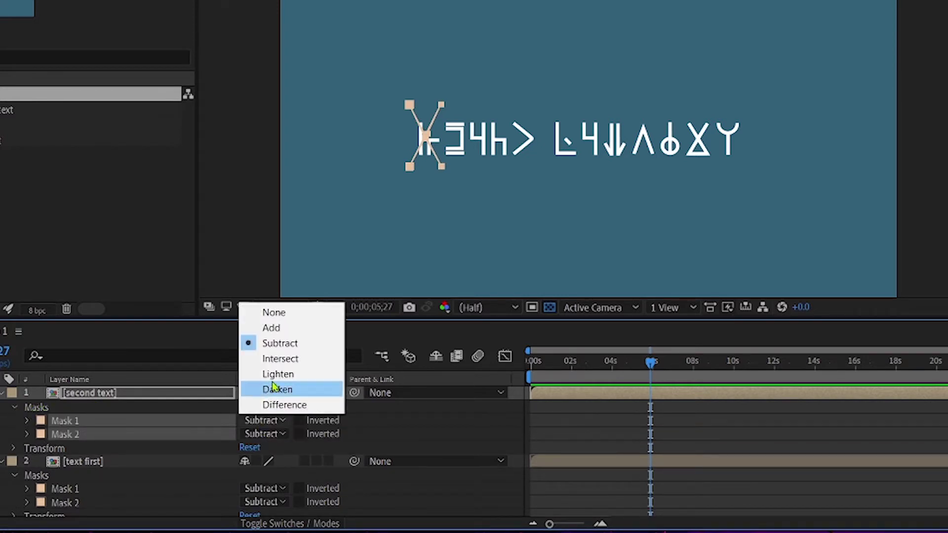
click(286, 328)
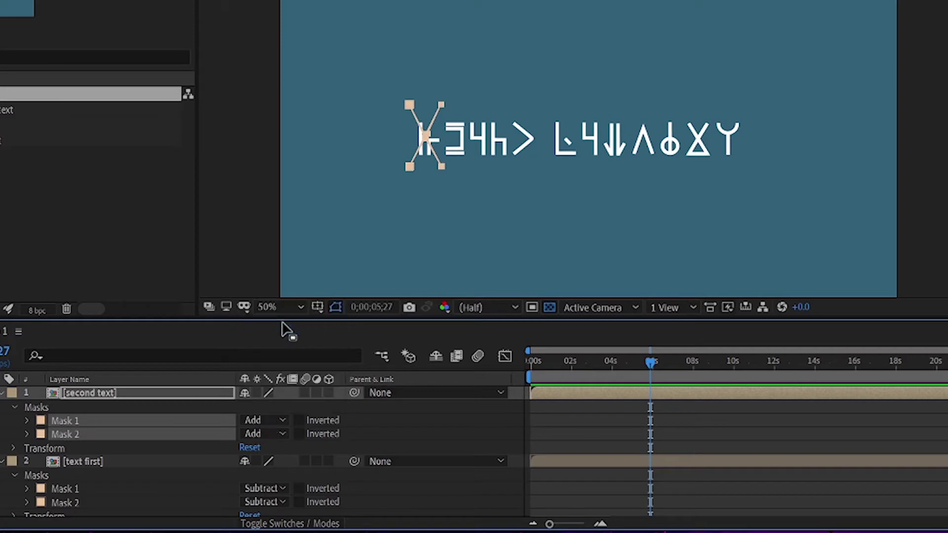
key(ctrl+shift+a)
Start keyframing the Mask Expansion of Mask 1 on the text first layer at 0;00;05;08.
scroll(149, 437, down, 1)
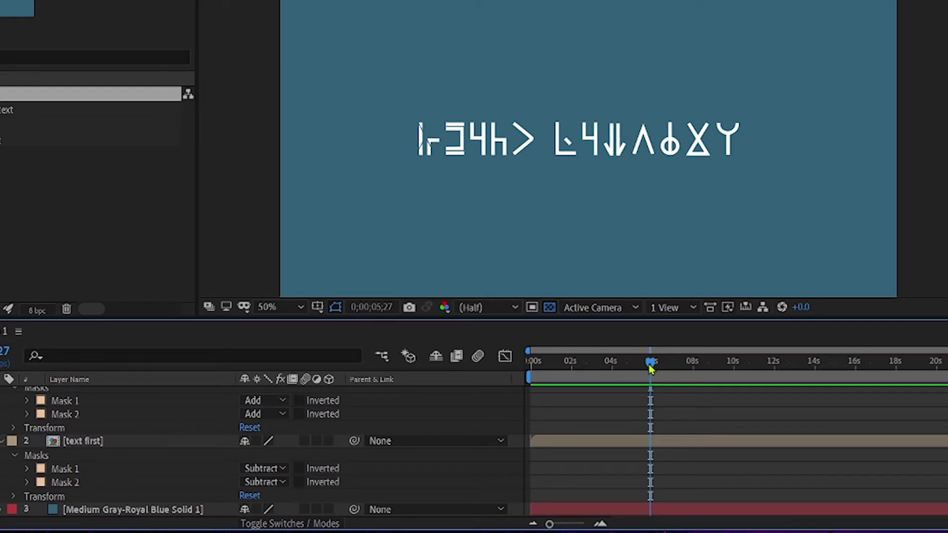
drag(651, 368, 637, 369)
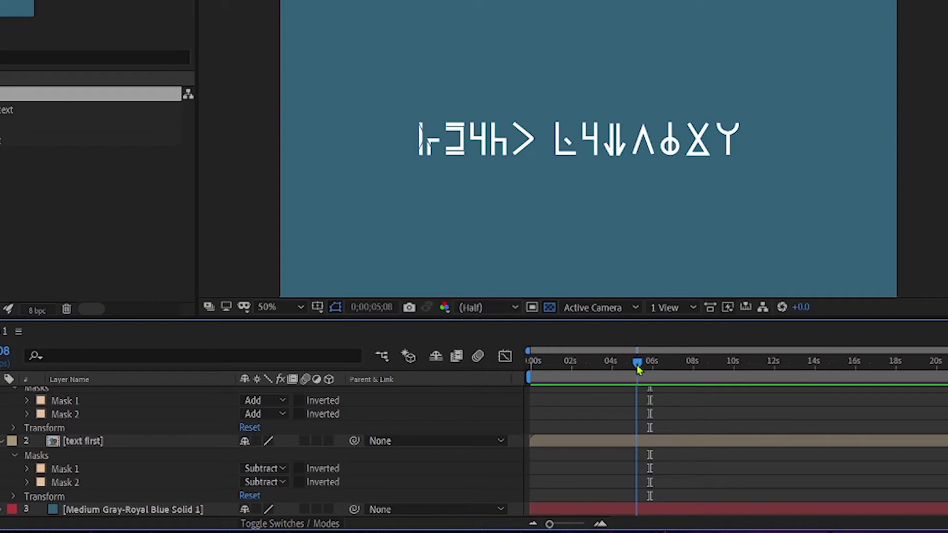
click(27, 470)
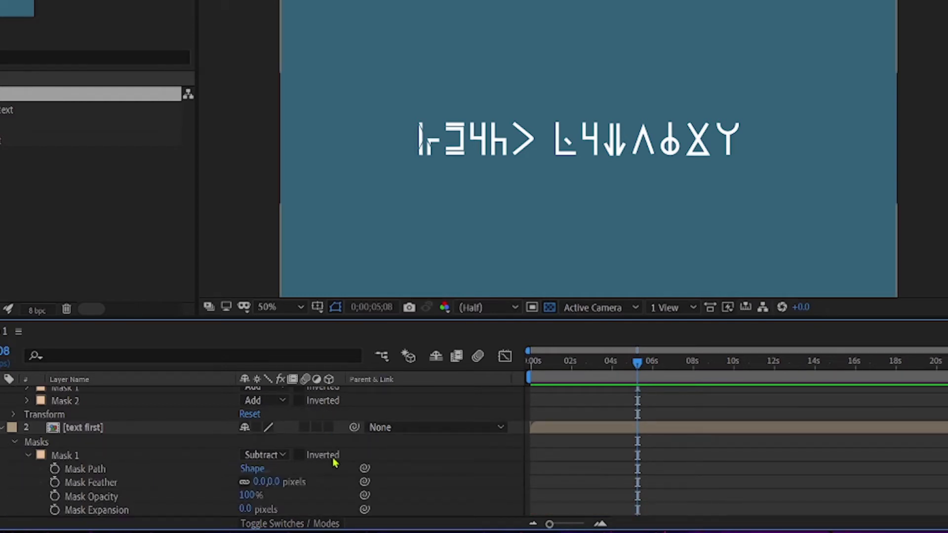
scroll(143, 477, down, 2)
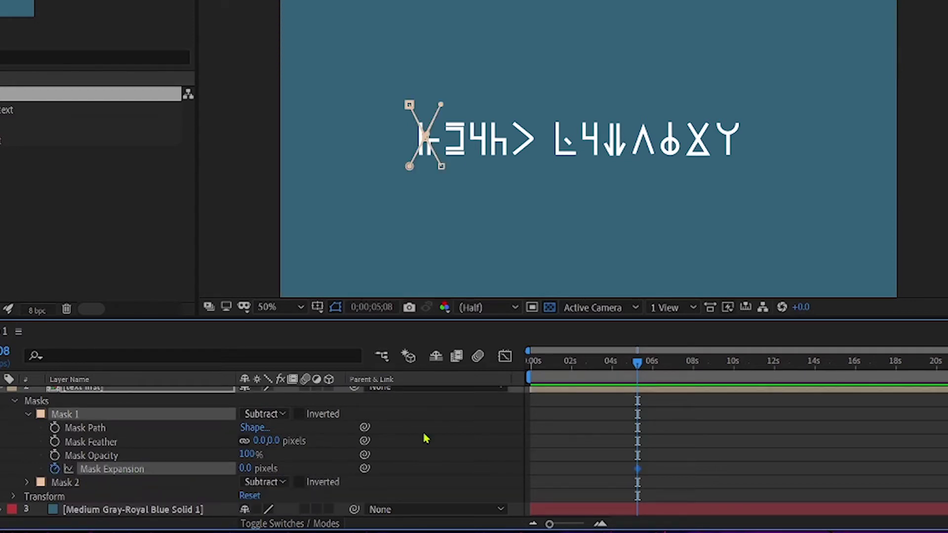
At 0;00;05;20, add a Mask Expansion keyframe of 25 pixels to Mask 1 on the text first layer.
click(646, 362)
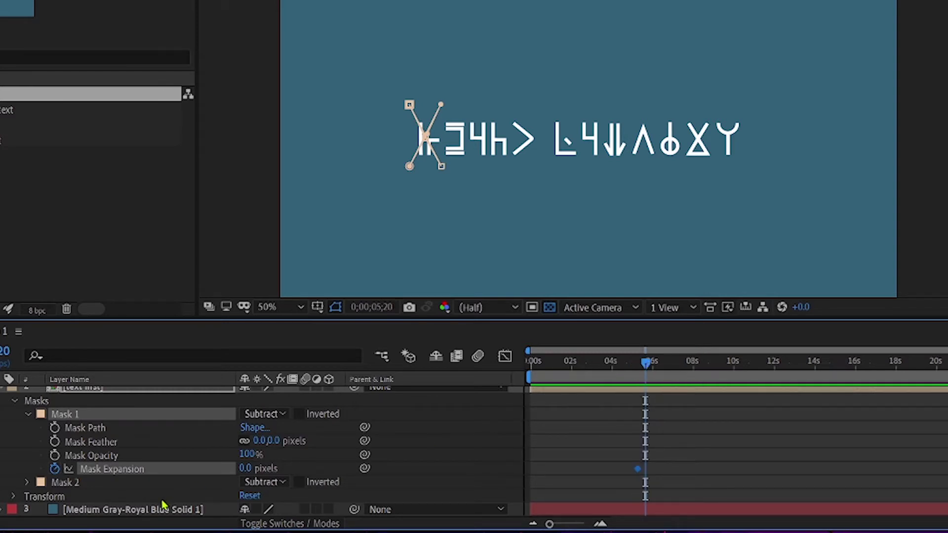
drag(243, 469, 259, 458)
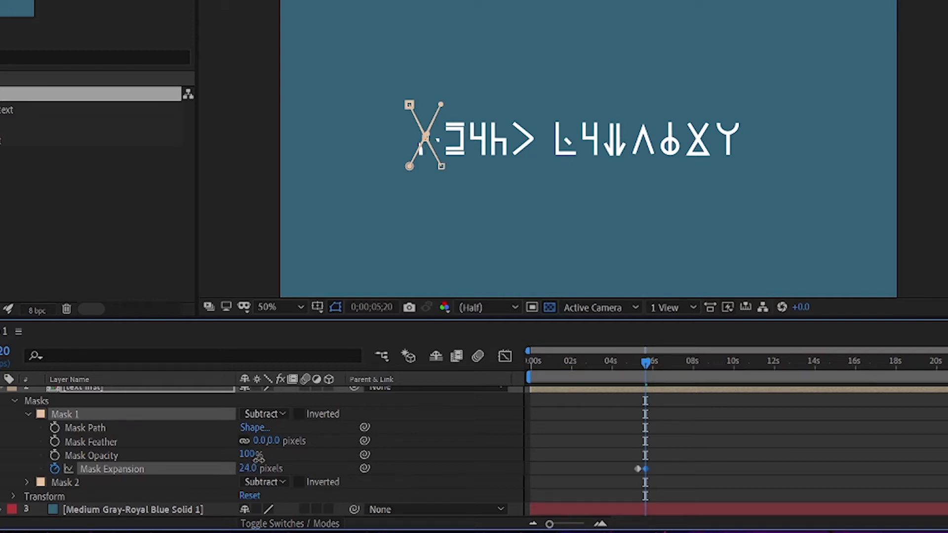
drag(259, 458, 260, 464)
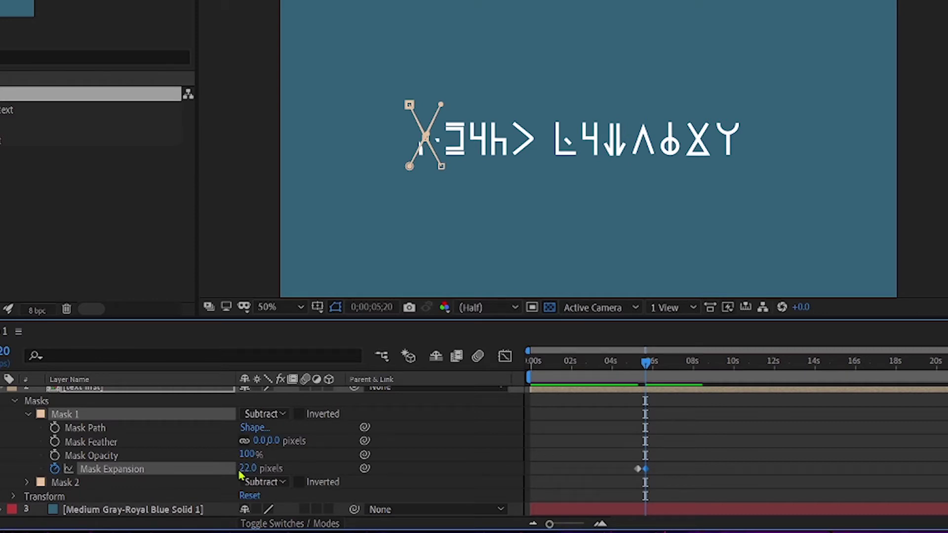
click(249, 468)
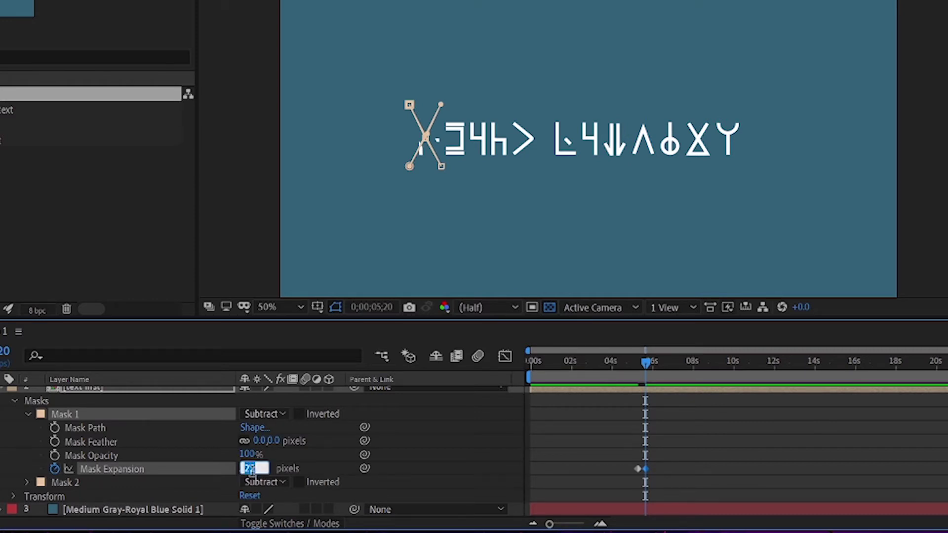
text(25)
key(Return)
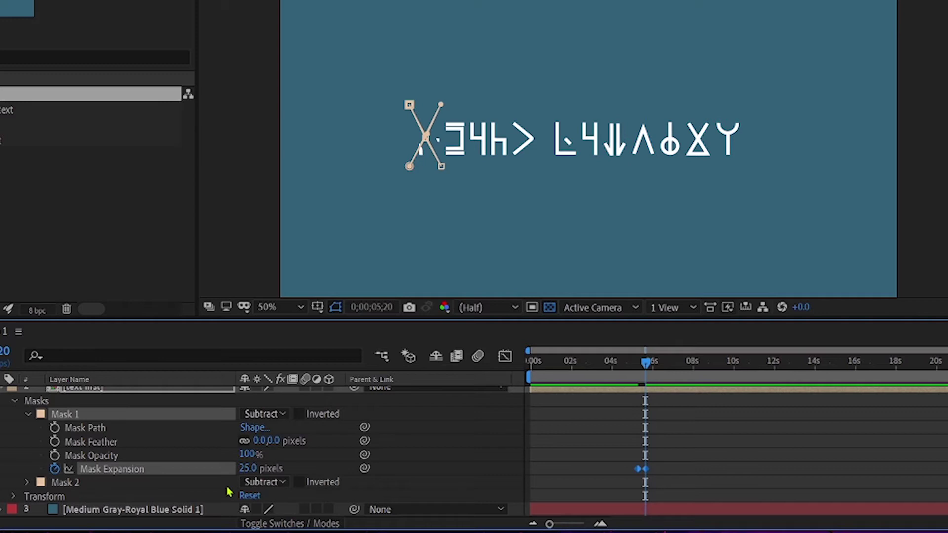
Set the Mask Expansion of Mask 1 on the text first layer to 30 pixels.
click(247, 468)
text(3)
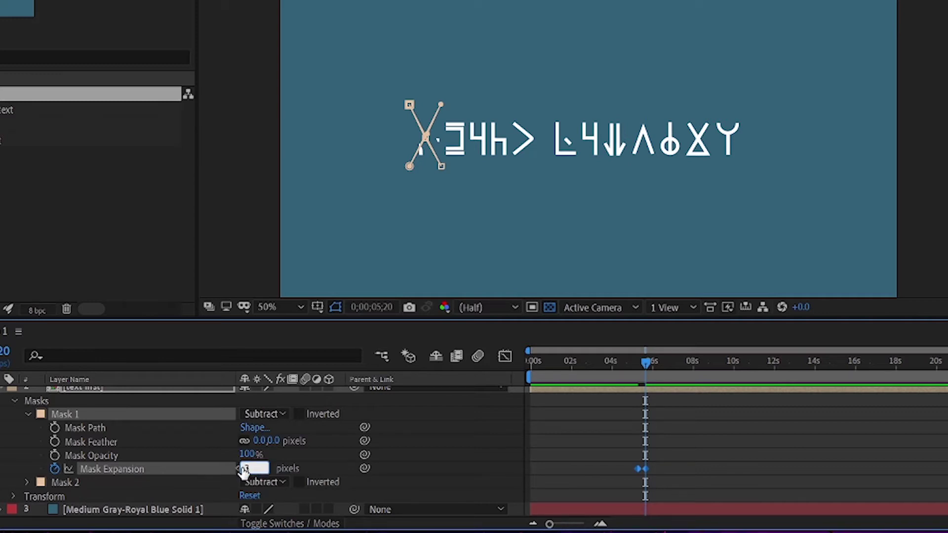
text(2)
key(BackSpace)
text(0)
key(Return)
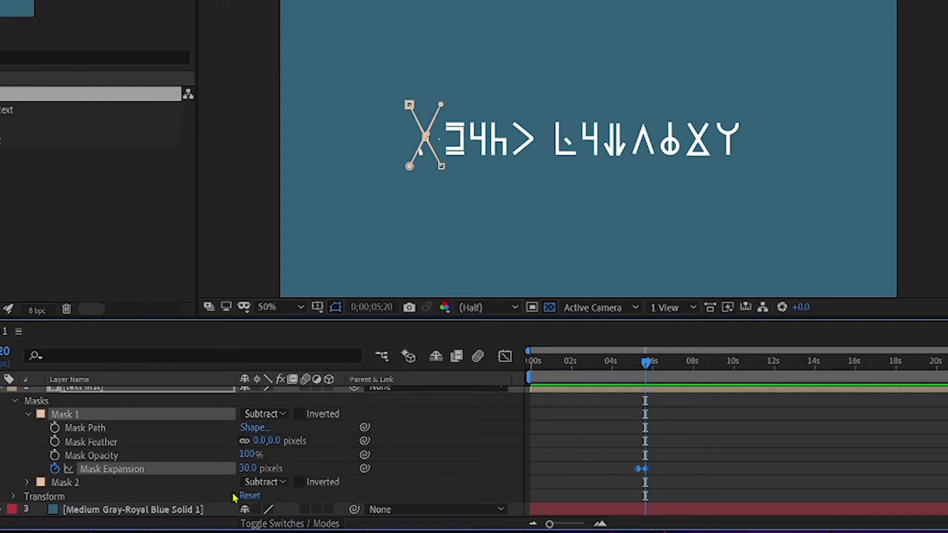
Start keyframing the Mask Expansion of Mask 2 on the text first layer at 0;00;05;20 with 30 pixels.
click(27, 482)
scroll(181, 494, down, 2)
click(250, 467)
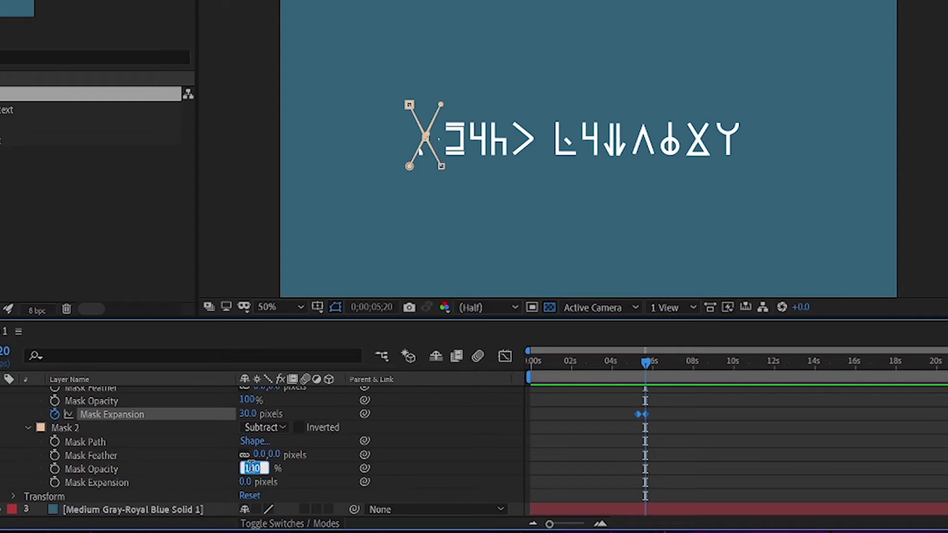
click(246, 482)
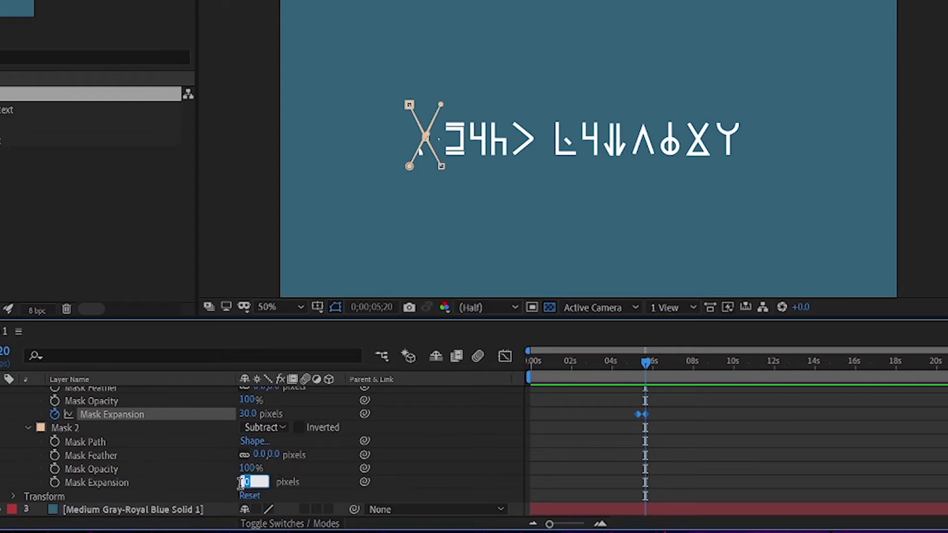
click(55, 483)
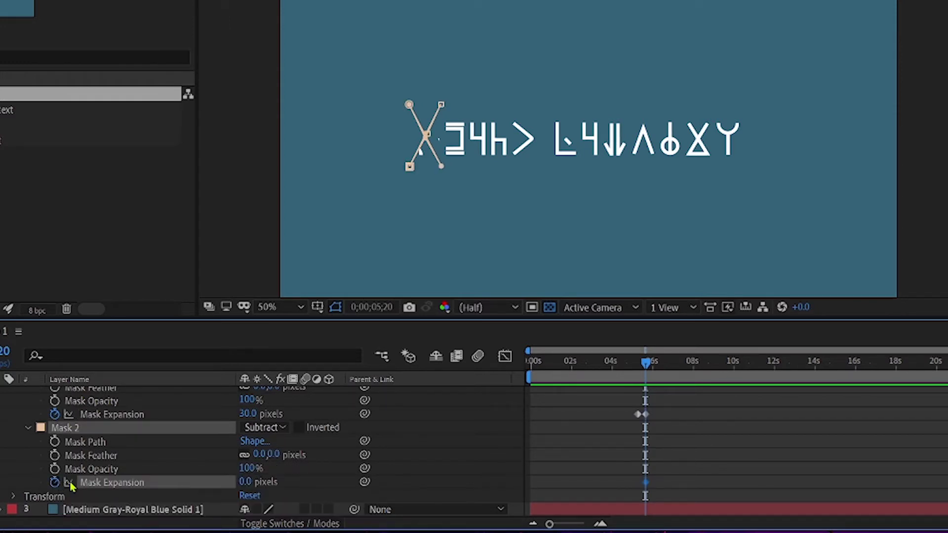
click(247, 483)
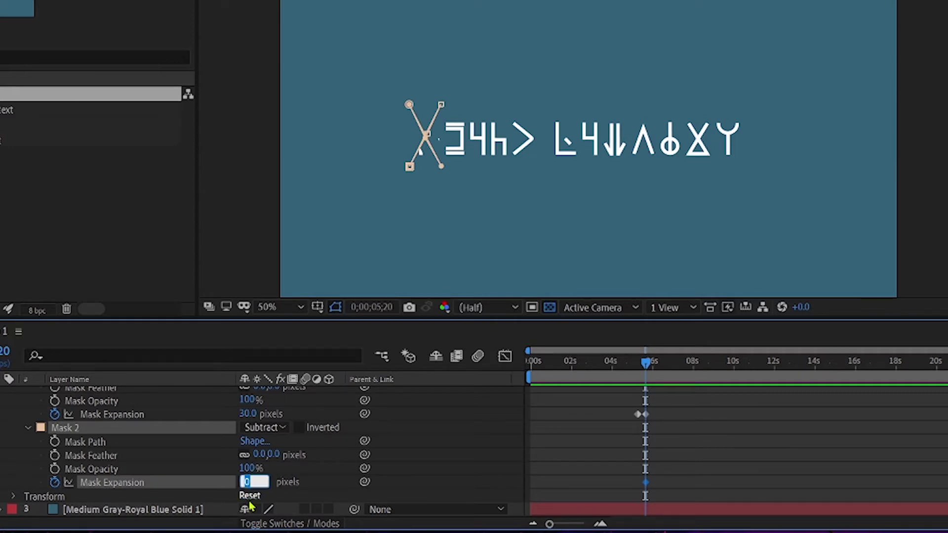
text(30)
click(317, 485)
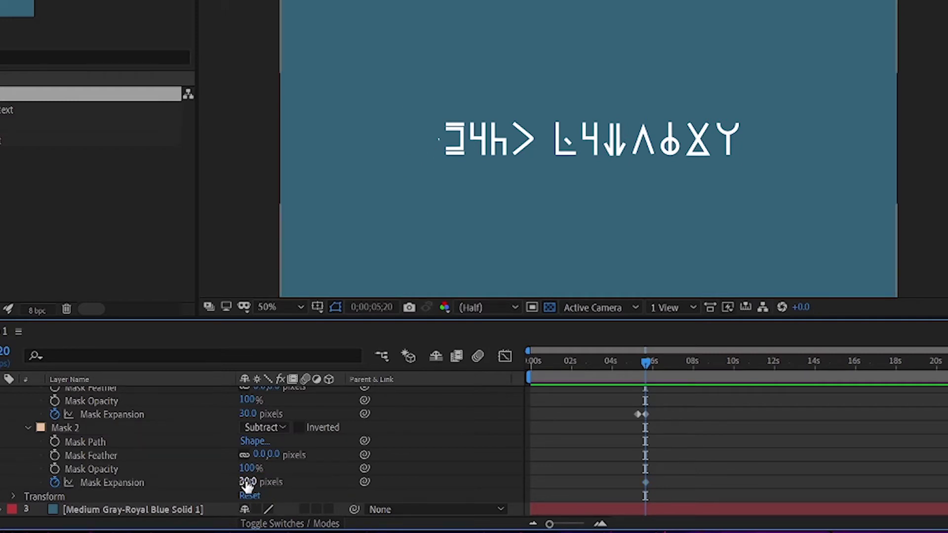
Go back to 0;00;05;08 and add a Mask Expansion keyframe of 0 pixels to Mask 2.
click(8, 414)
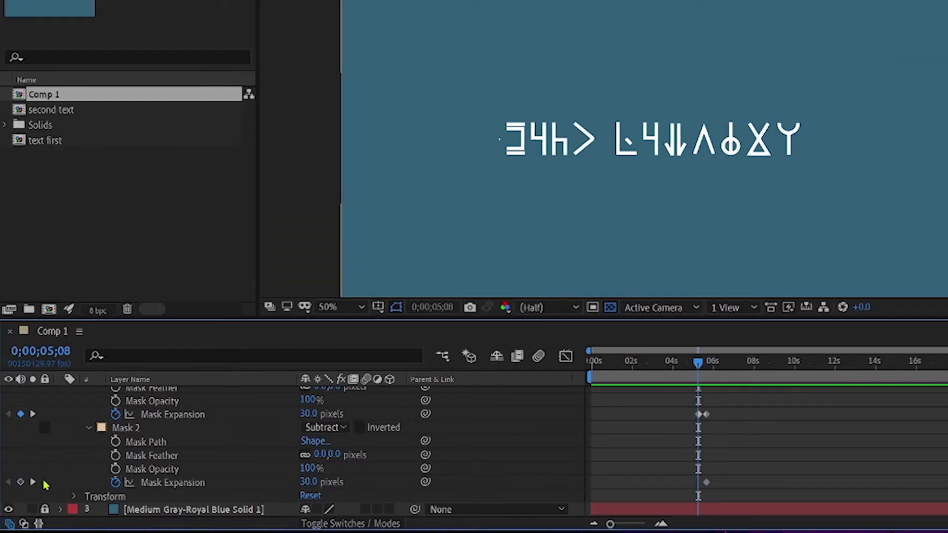
click(20, 482)
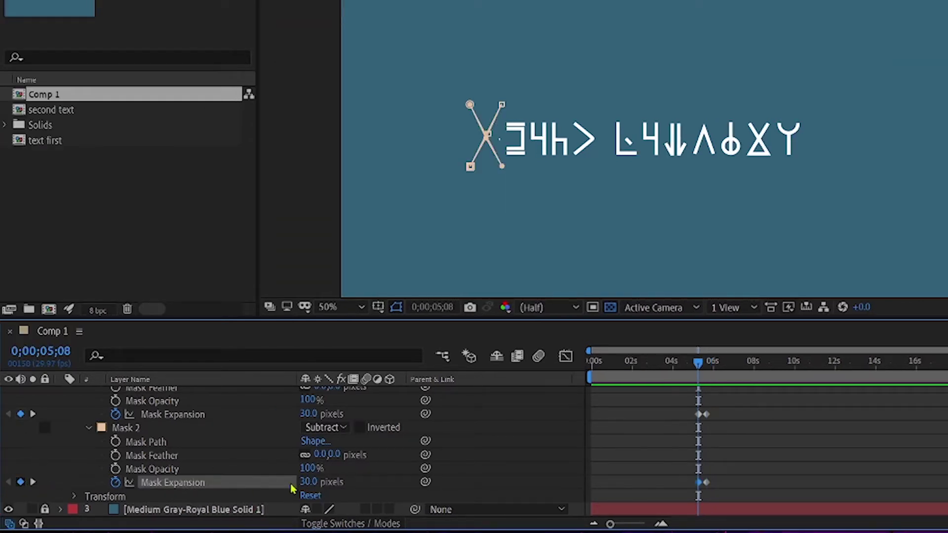
click(309, 481)
text(0)
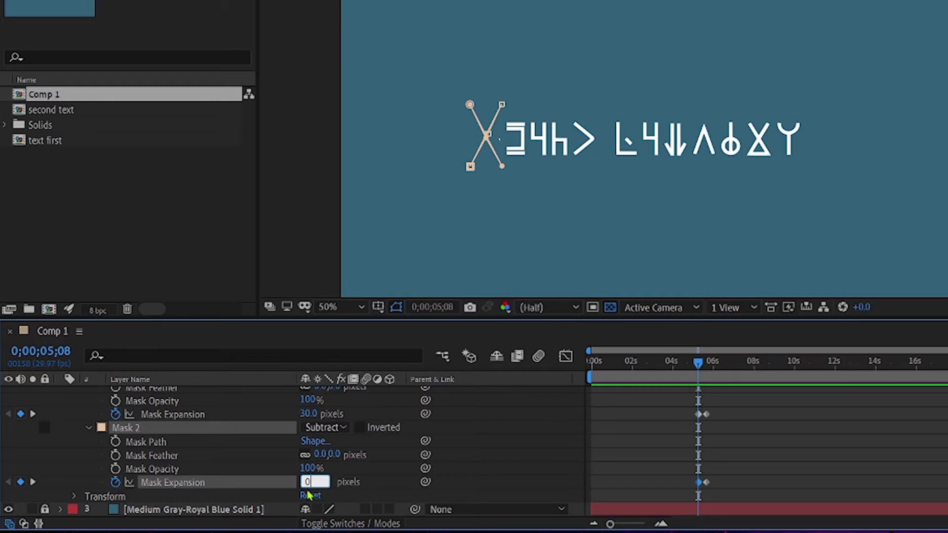
key(Return)
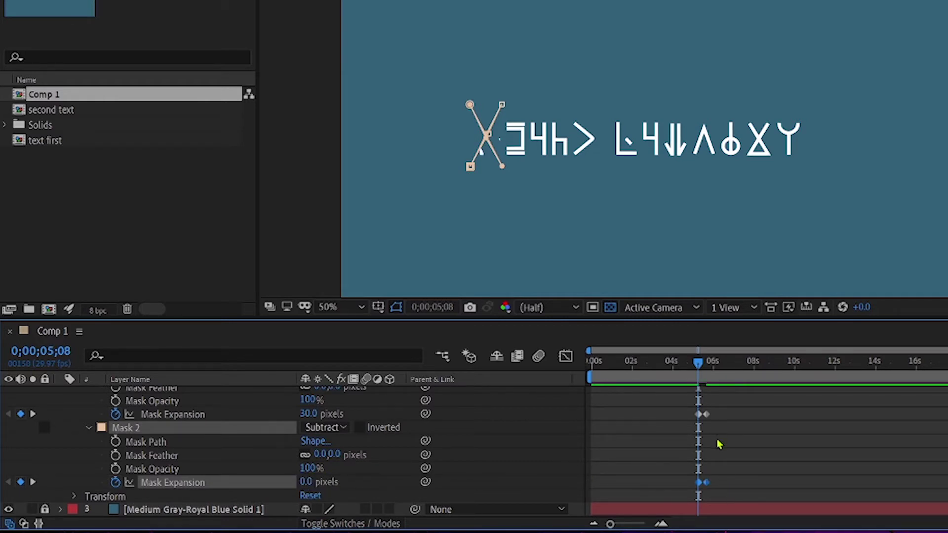
click(715, 495)
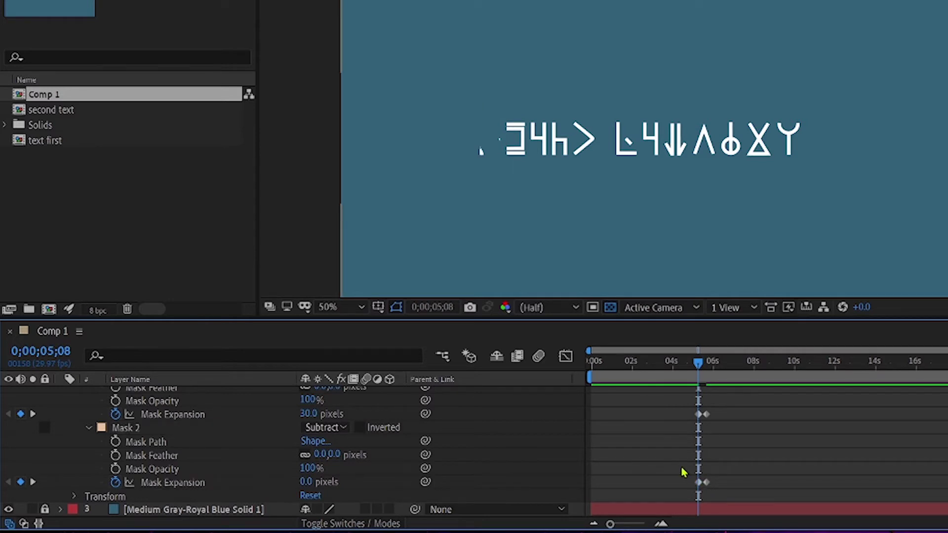
Apply Easy Ease to the Mask Expansion keyframes of Mask 2 and Mask 1 on the text first layer.
drag(683, 469, 701, 489)
mouse_move(705, 489)
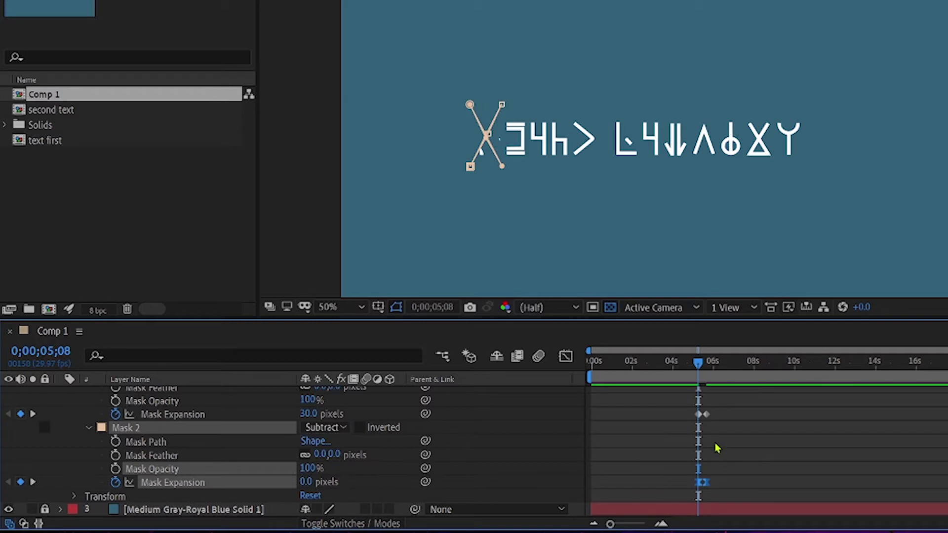
drag(724, 407, 681, 422)
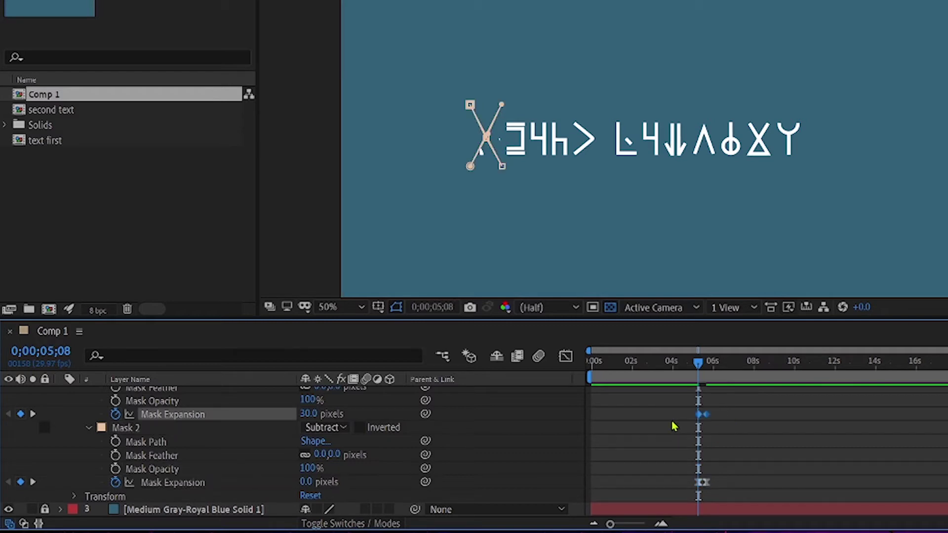
key(F9)
click(686, 414)
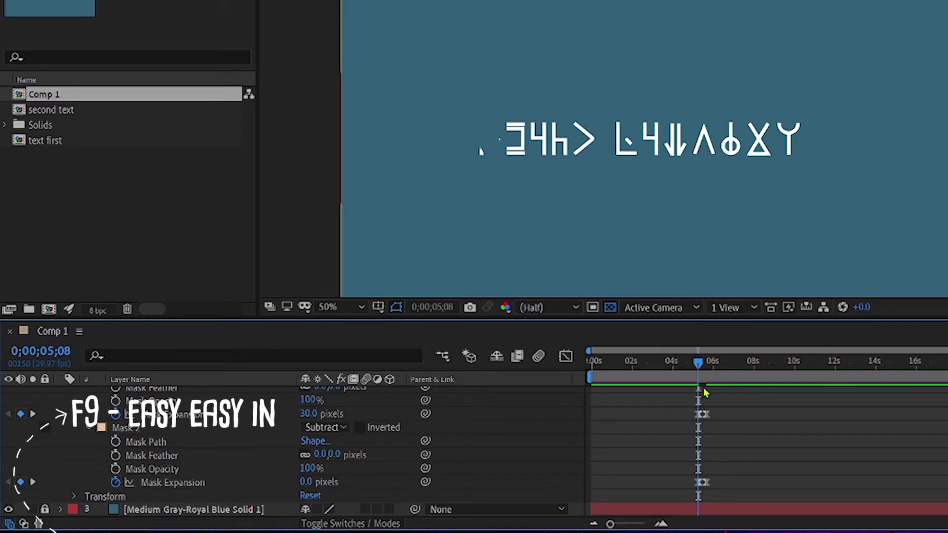
Set the Mask Expansion keyframe of Mask 1 at 0;00;05;08 on the text first layer to 0 pixels.
drag(697, 364, 702, 387)
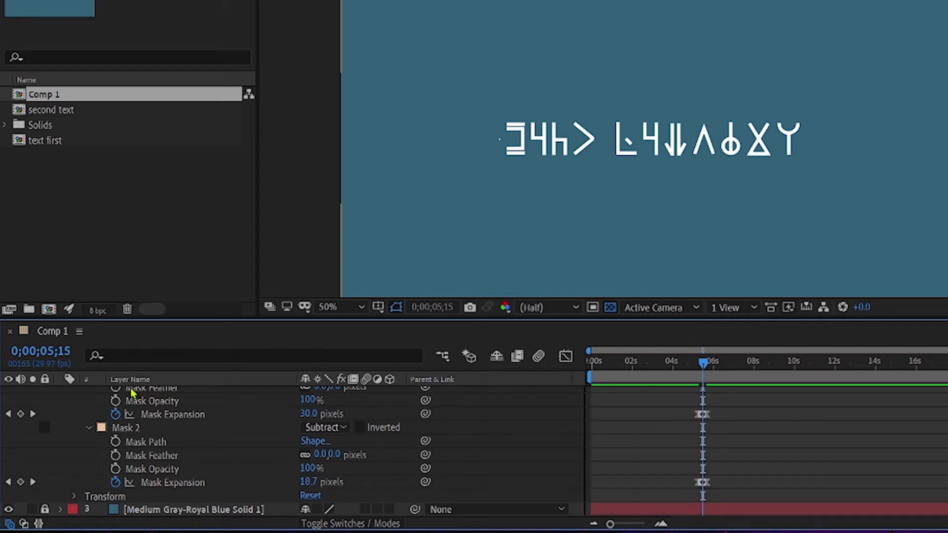
click(7, 415)
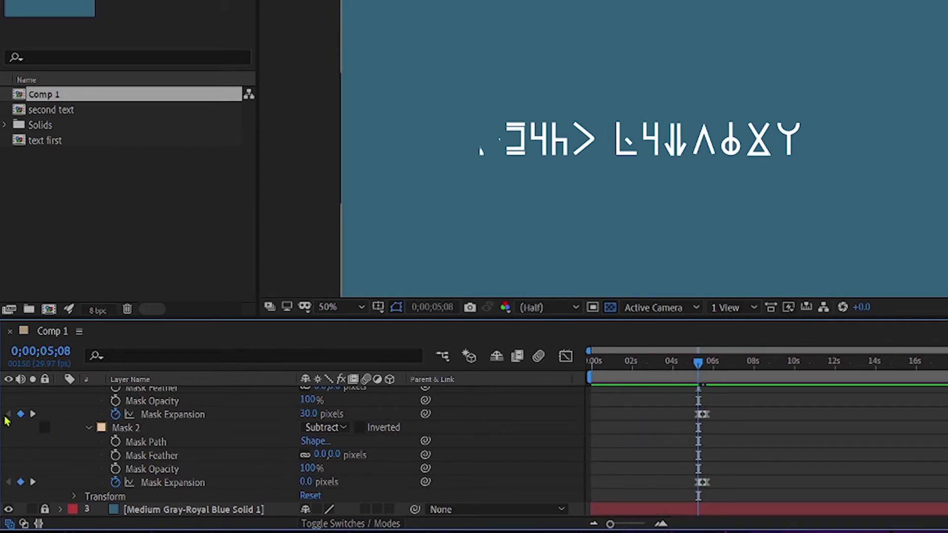
click(303, 415)
text(0)
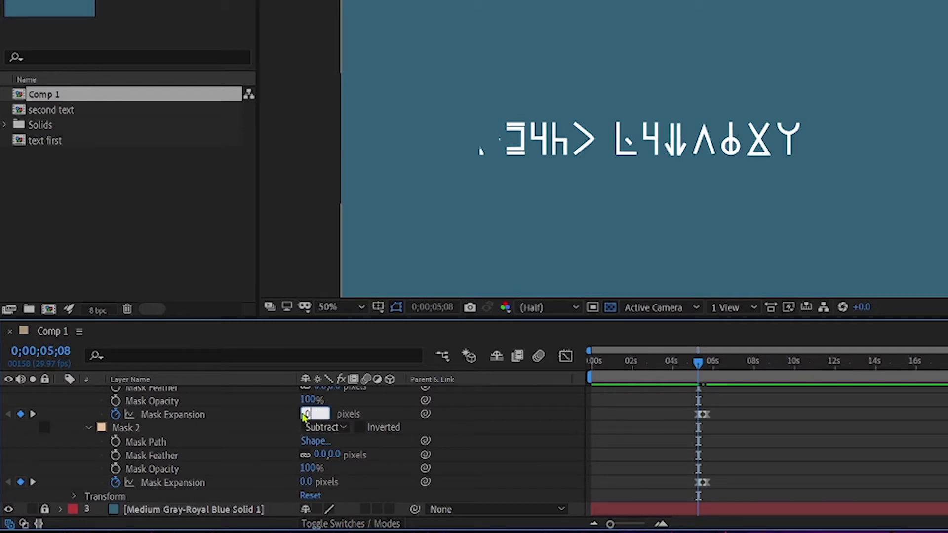
key(Return)
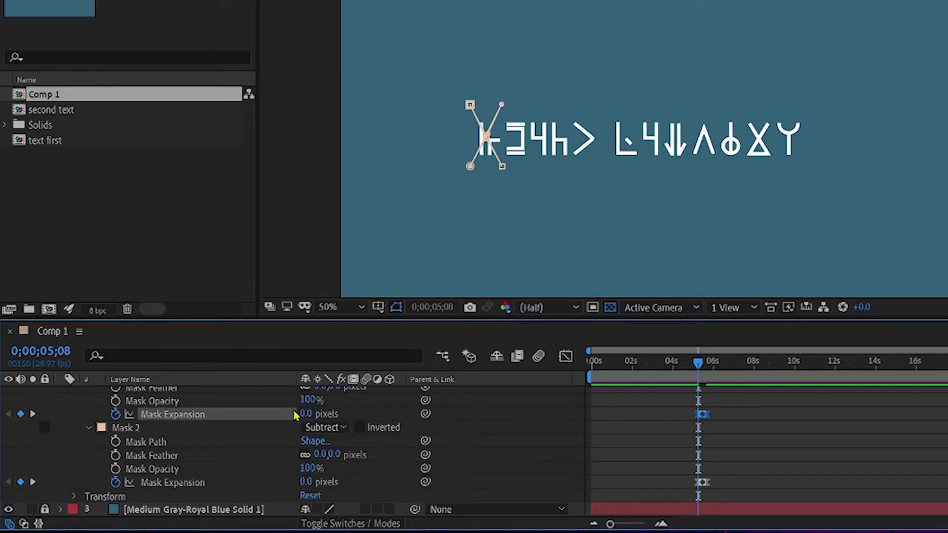
Keyframe the Mask Expansion of Mask 2 on the second text layer from 0 pixels at 0;00;05;08 to 30 pixels at 0;00;05;20.
scroll(117, 469, up, 5)
click(116, 462)
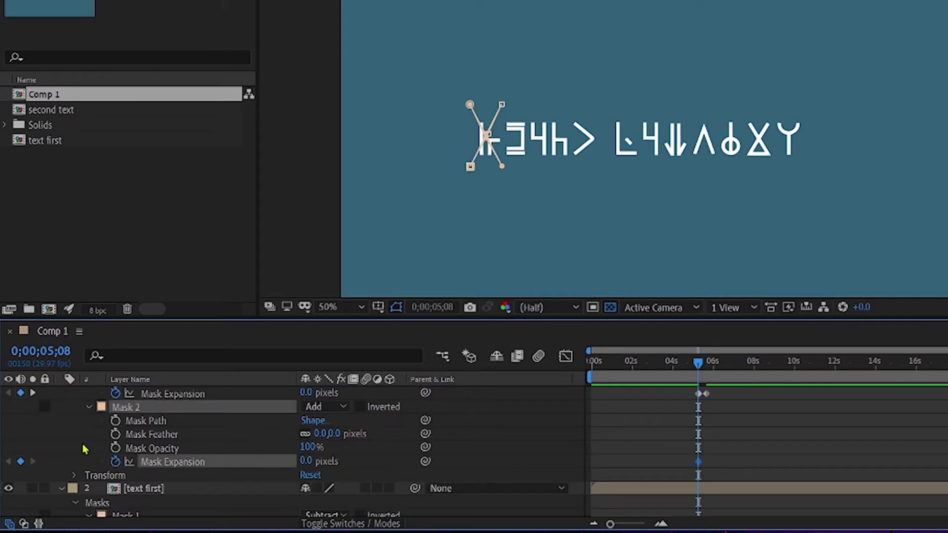
click(33, 393)
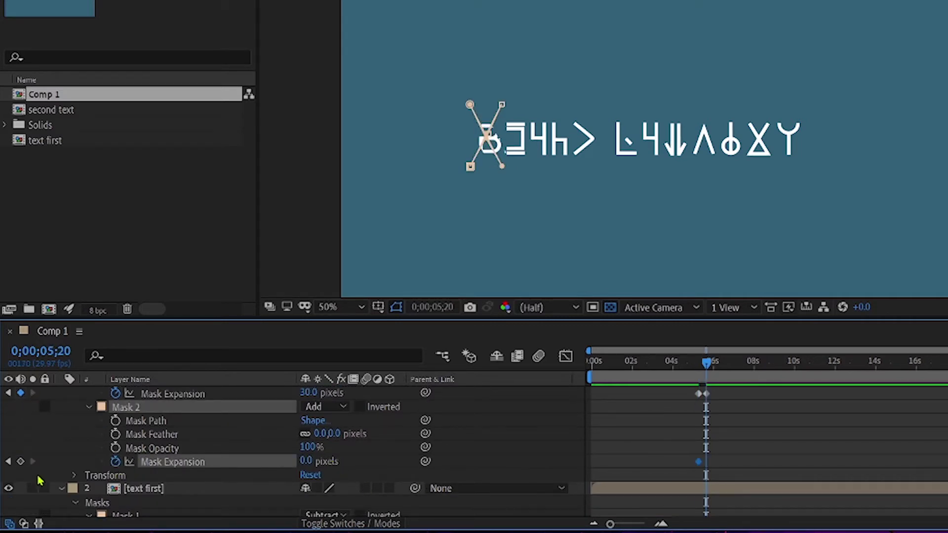
click(304, 461)
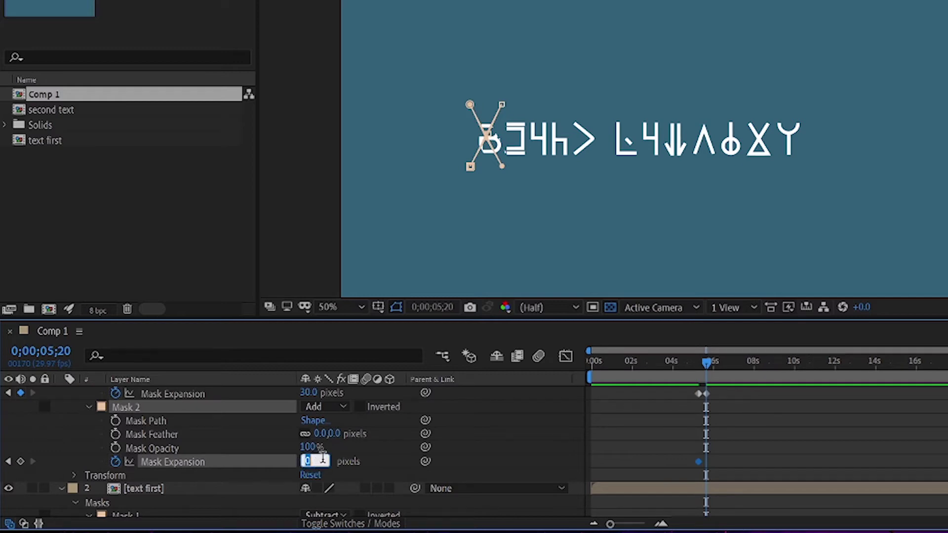
text(30)
key(Return)
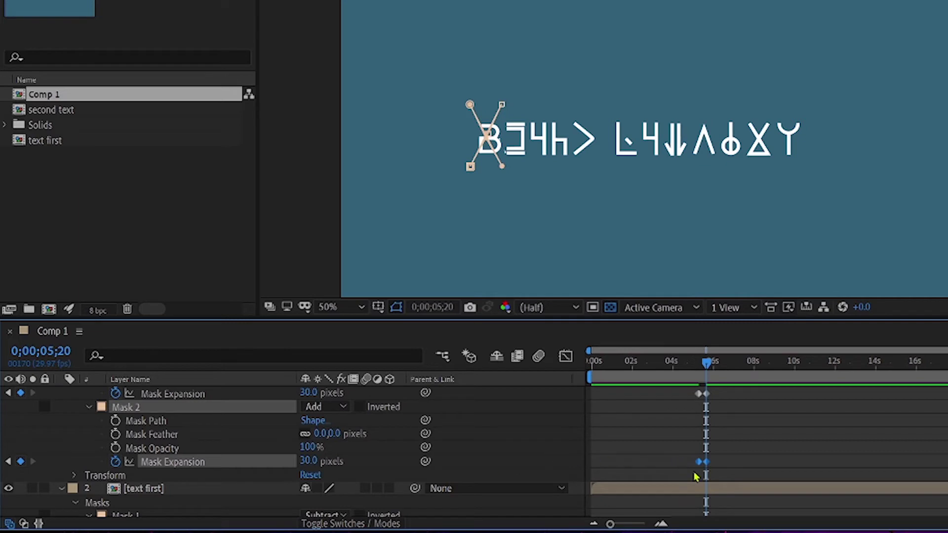
Apply Easy Ease to the Mask Expansion keyframes of Mask 2 and Mask 1 on the second text layer.
click(719, 458)
drag(719, 458, 710, 484)
right_click(704, 460)
click(686, 459)
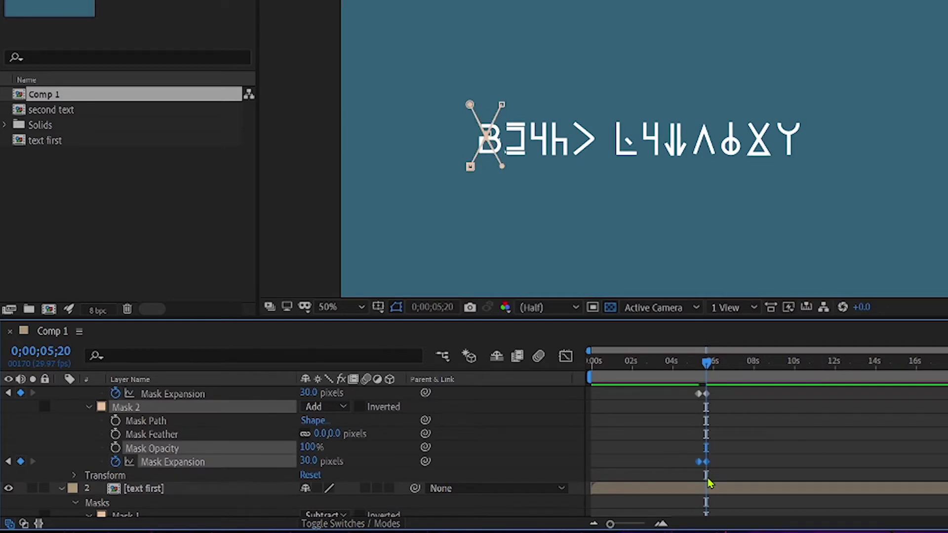
click(709, 385)
mouse_move(708, 384)
mouse_down()
mouse_move(696, 401)
mouse_move(691, 386)
mouse_up()
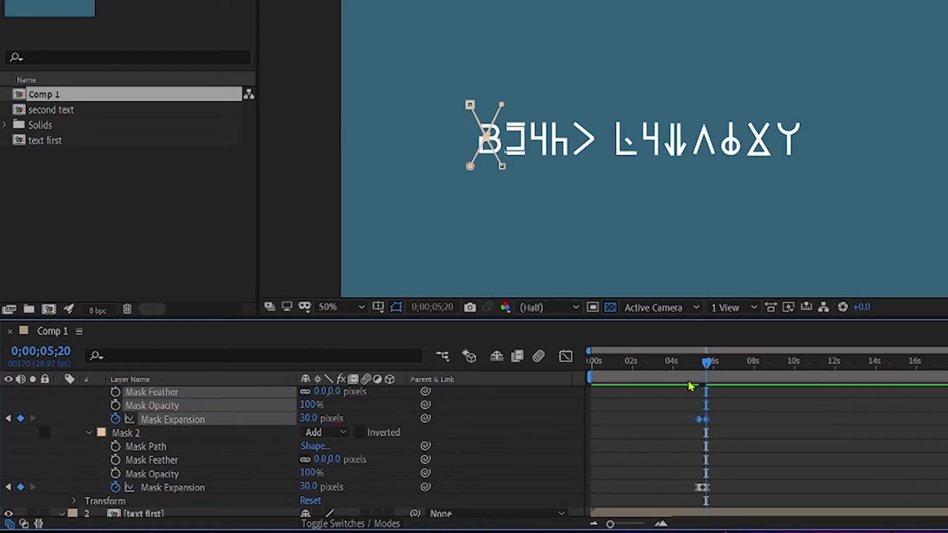
click(681, 428)
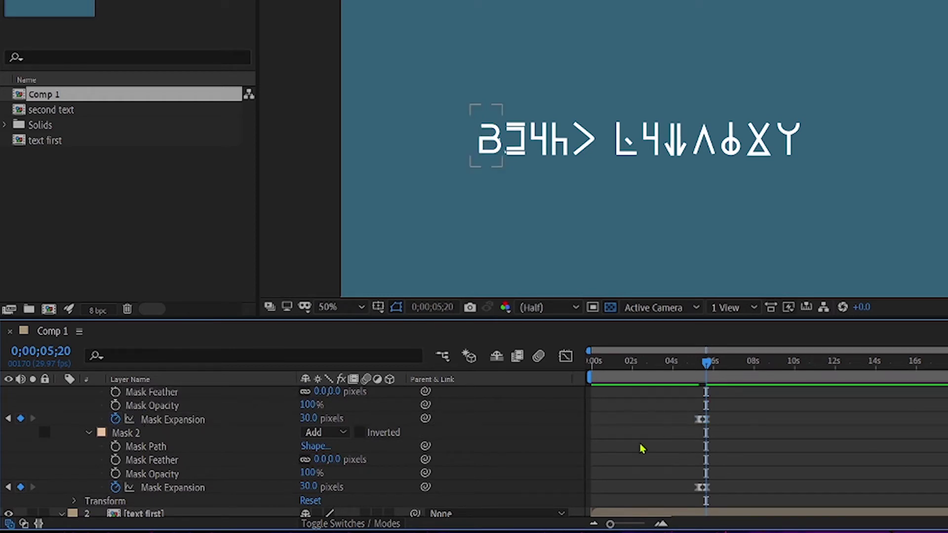
Try a Mask Expansion of 35 pixels at 0;00;05;20 for Mask 1 on the text first layer.
scroll(642, 449, down, 5)
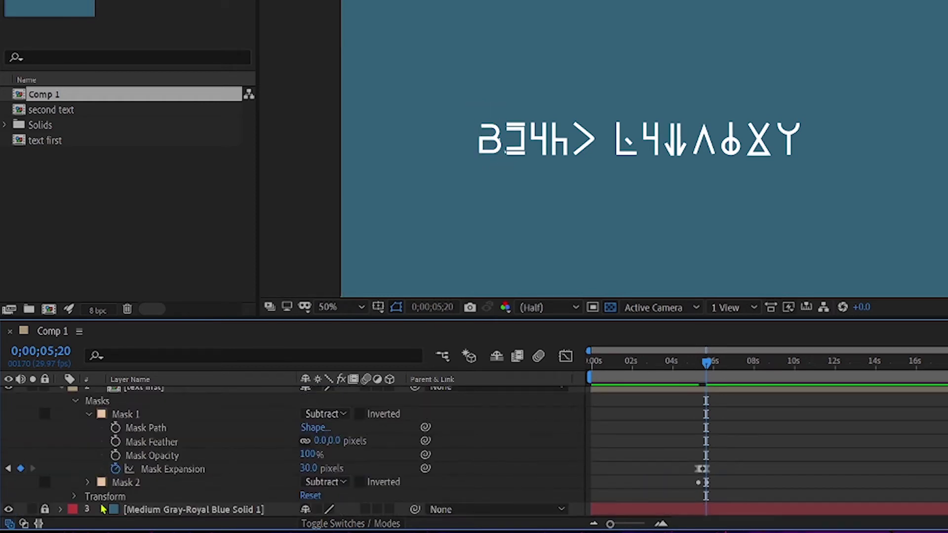
click(87, 482)
scroll(87, 488, down, 2)
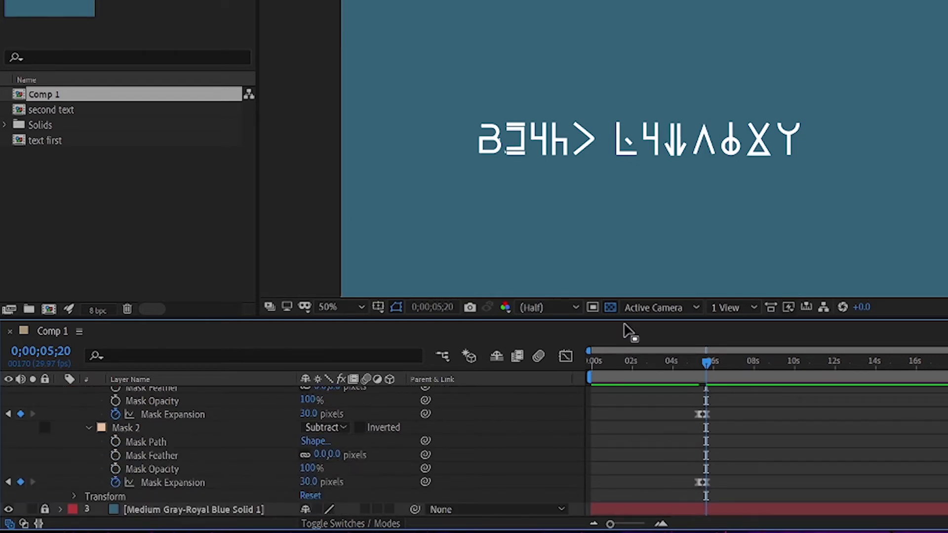
click(705, 483)
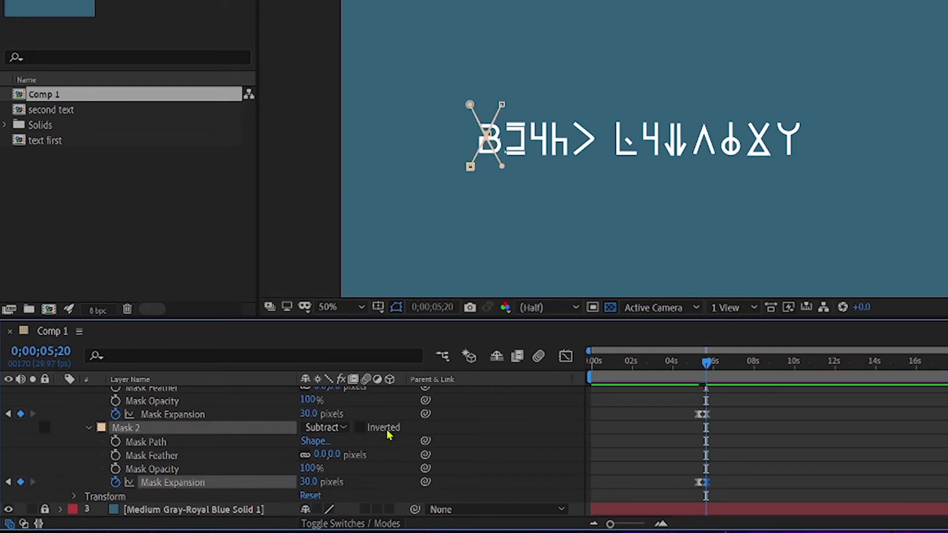
click(306, 415)
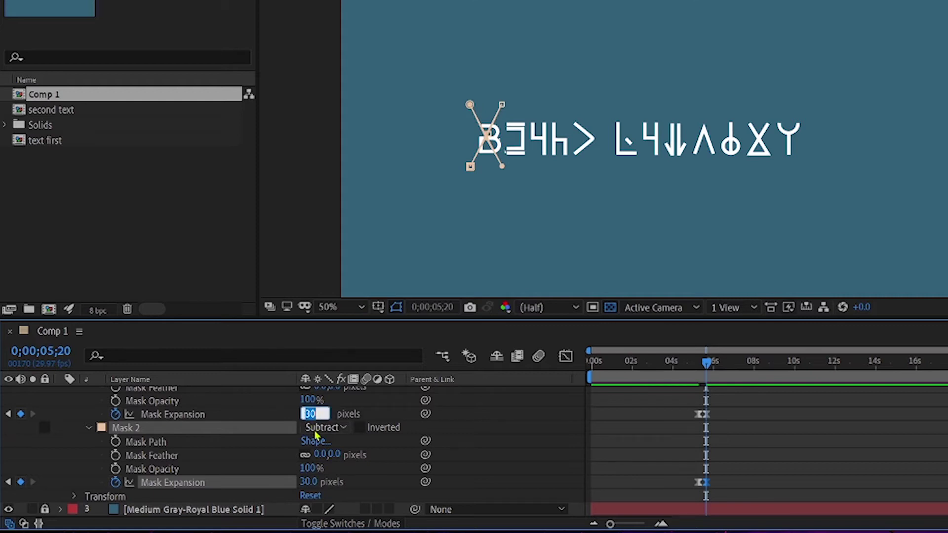
text(35)
click(289, 409)
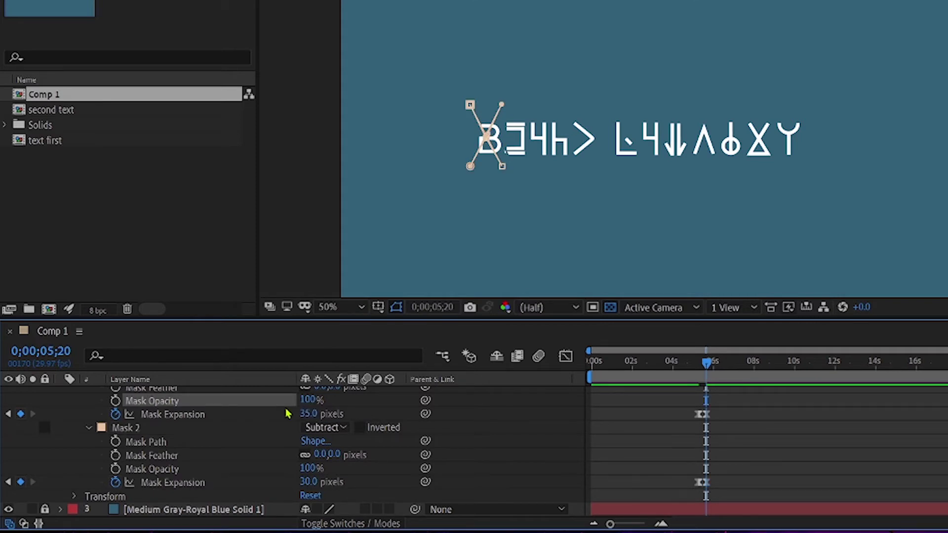
Return the Mask Expansion of Mask 1 on the text first layer to 30 pixels.
click(309, 414)
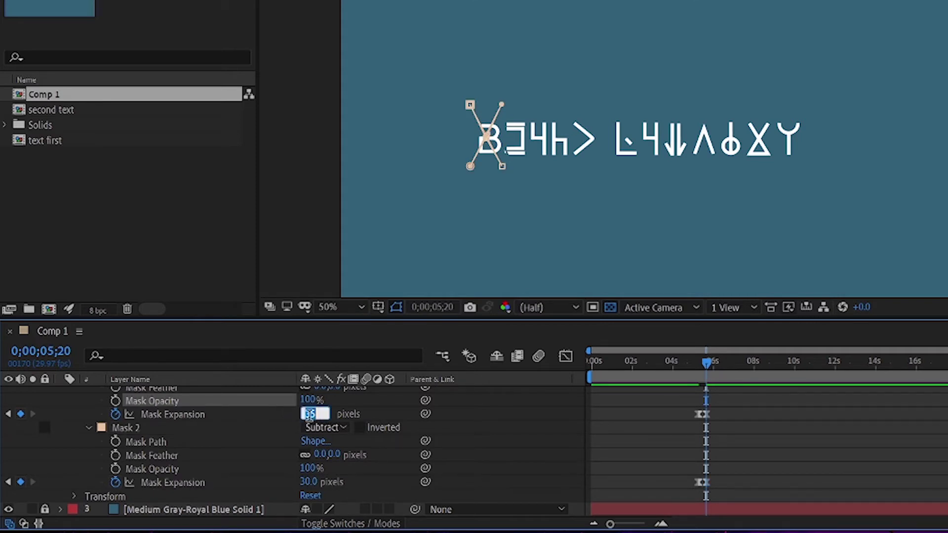
text(30)
click(289, 419)
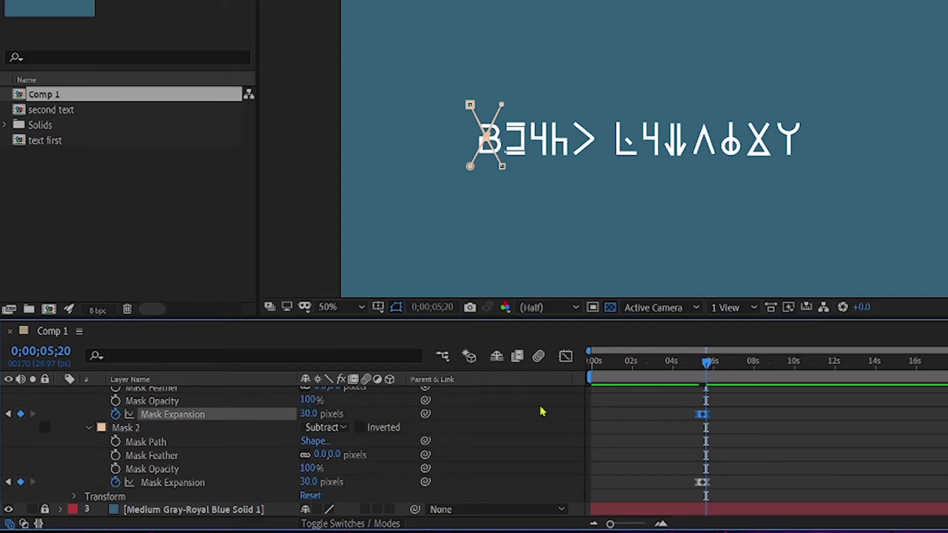
Preview the first letter's mask animation from the start of the composition.
click(638, 367)
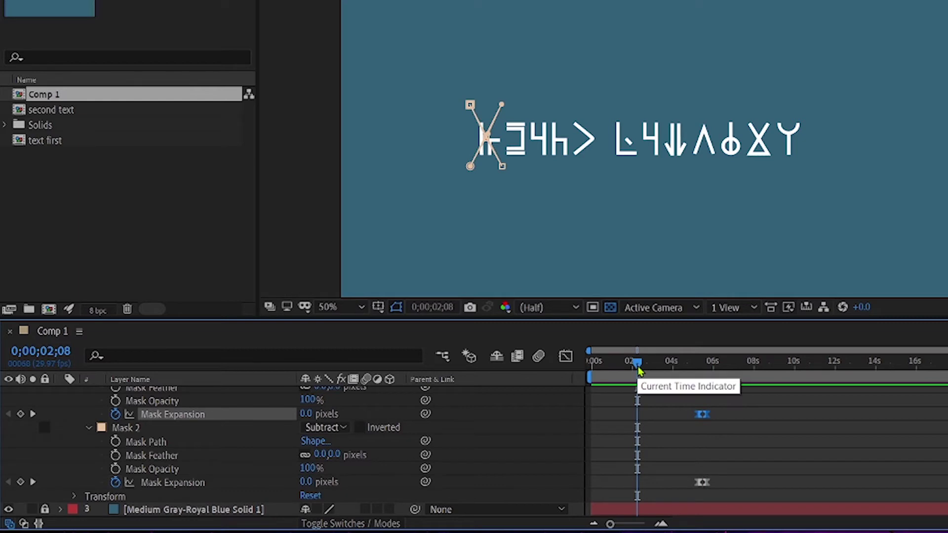
click(787, 412)
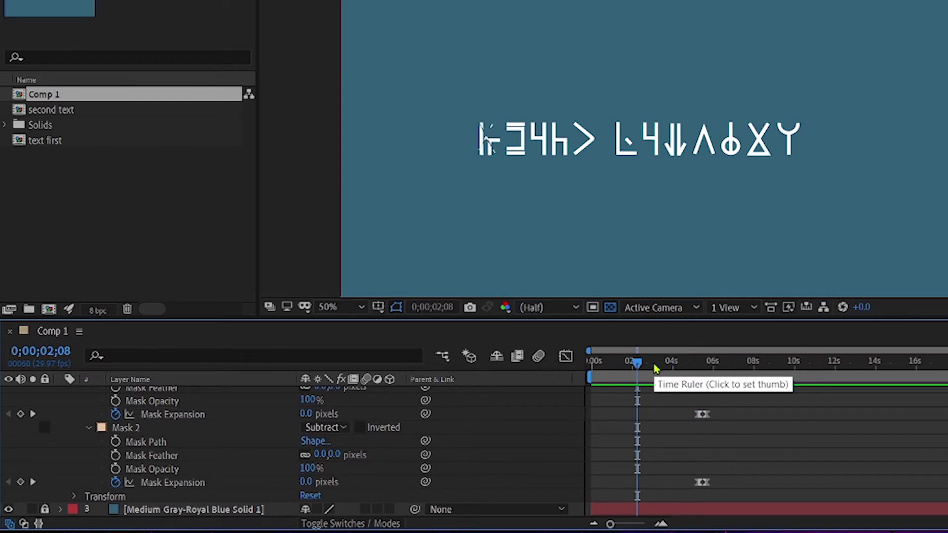
drag(637, 364, 529, 380)
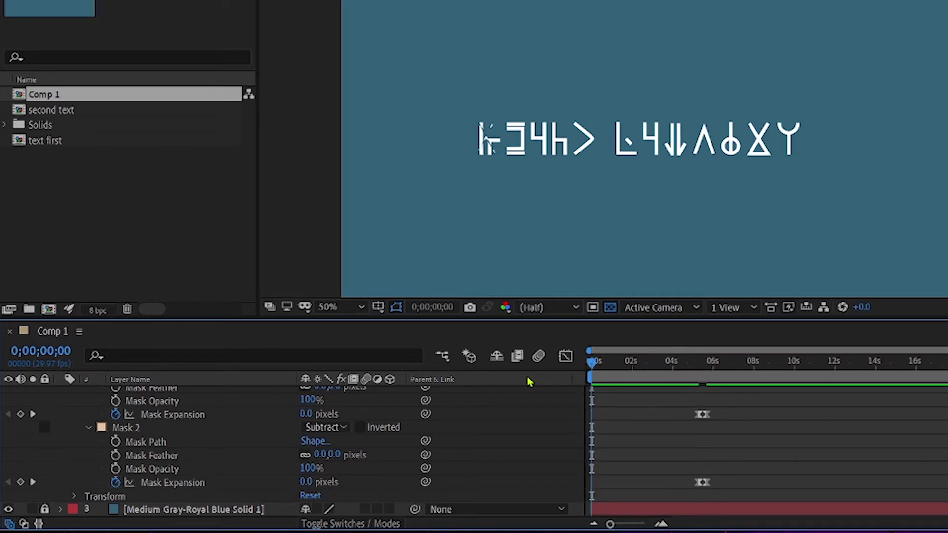
key(space)
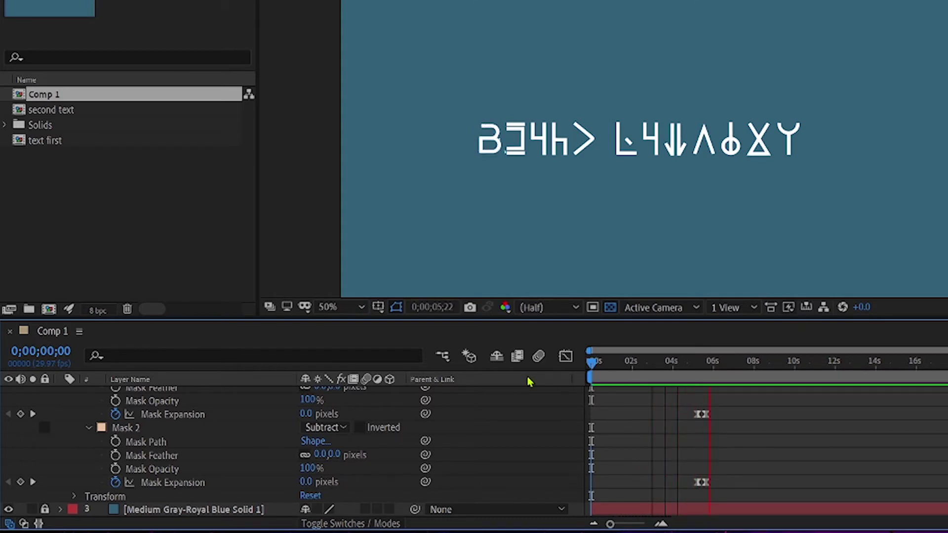
key(space)
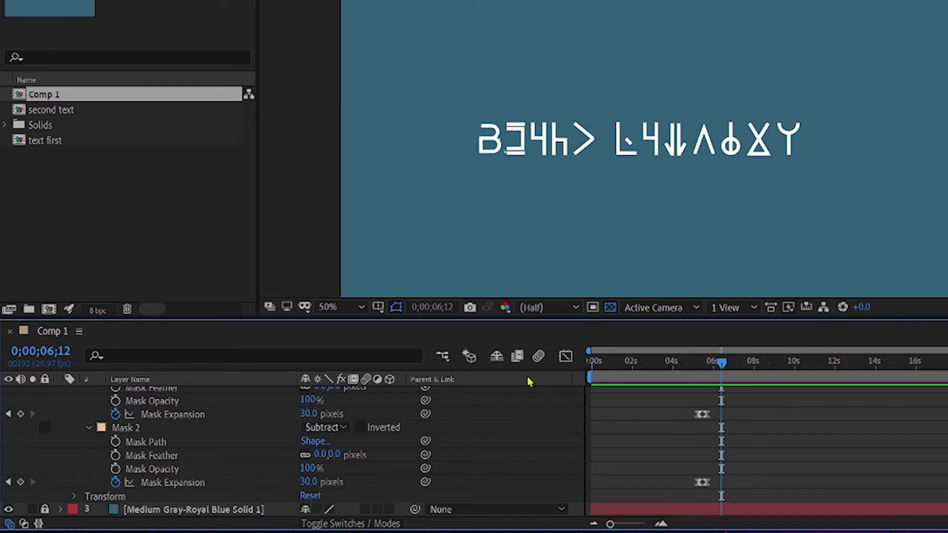
Collapse the masks on the text first layer and the properties of both masks on the second text layer.
click(88, 429)
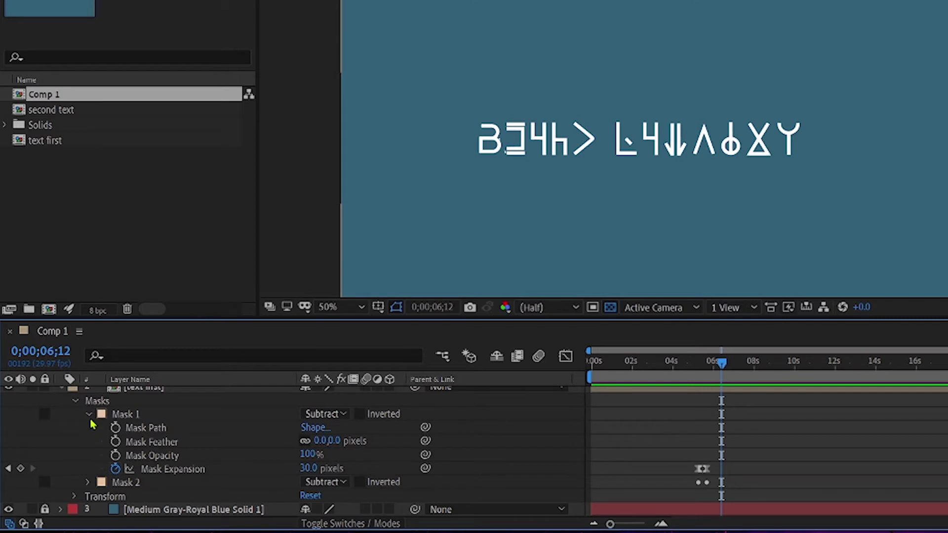
click(76, 401)
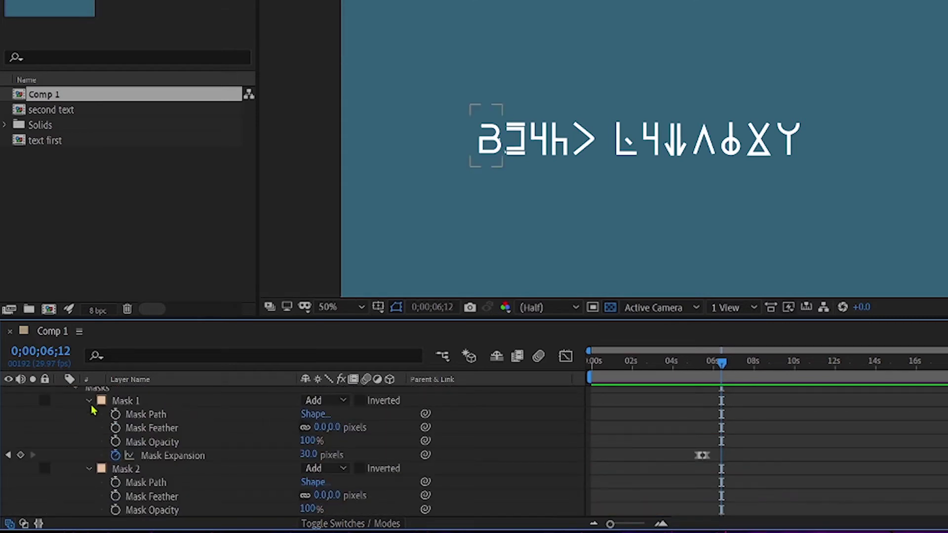
click(87, 400)
click(89, 414)
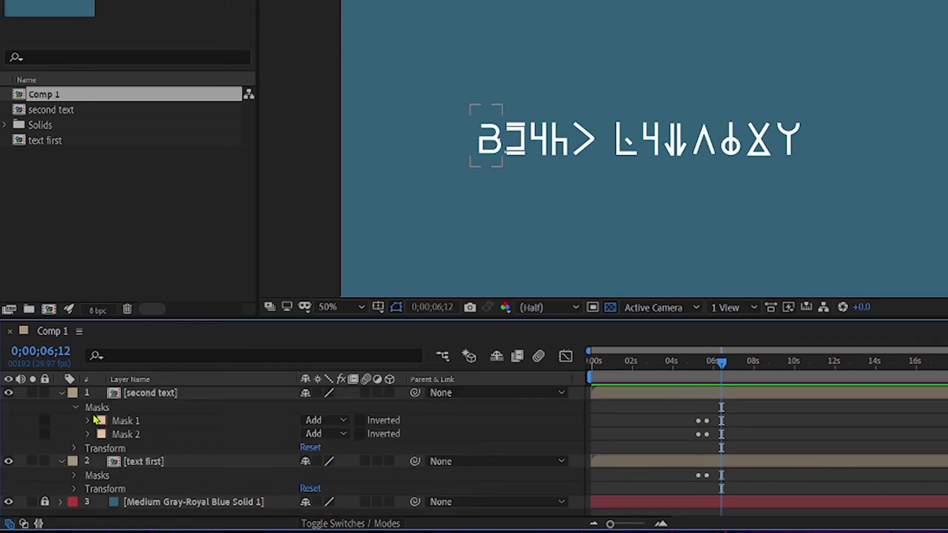
Duplicate Mask 1 and Mask 2 on the second text layer and reorder the copies so Mask 3 sits below Mask 2.
click(139, 426)
click(143, 435)
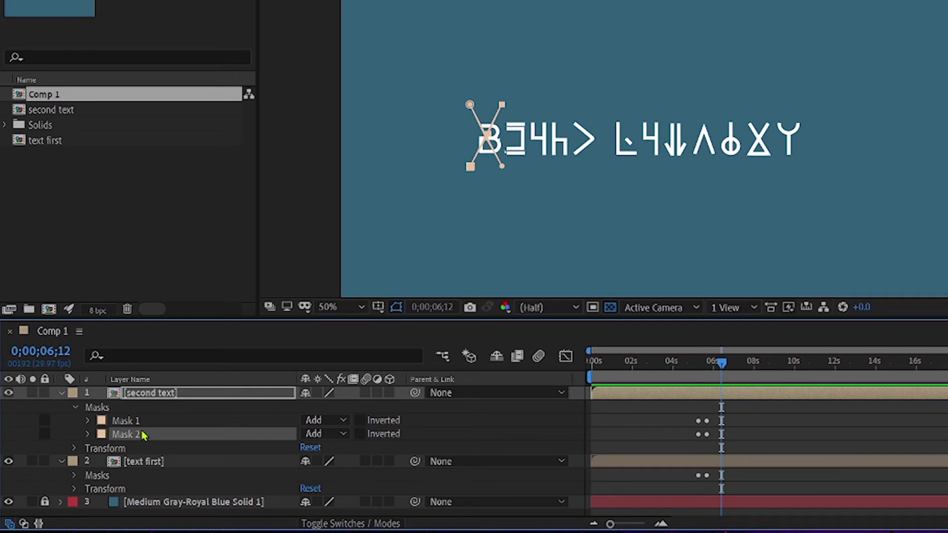
shift+click(147, 420)
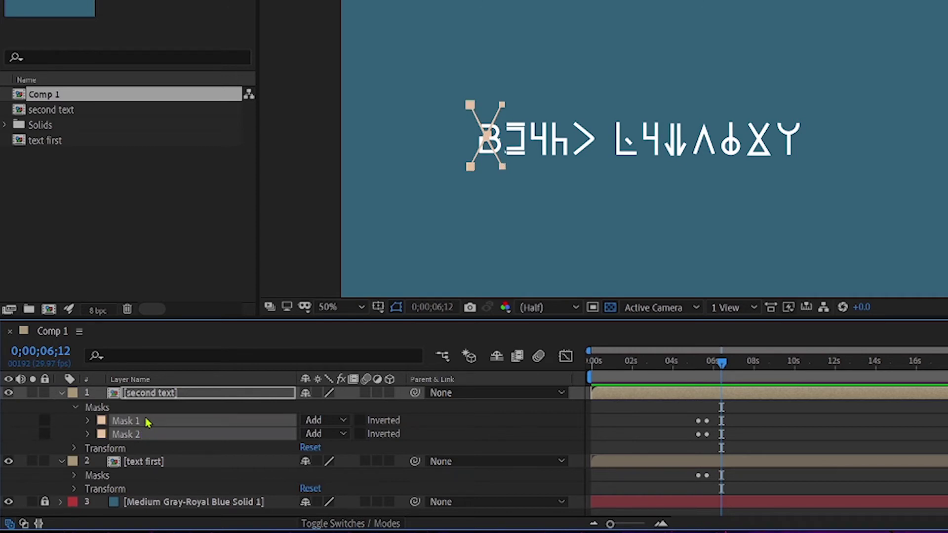
key(ctrl+d)
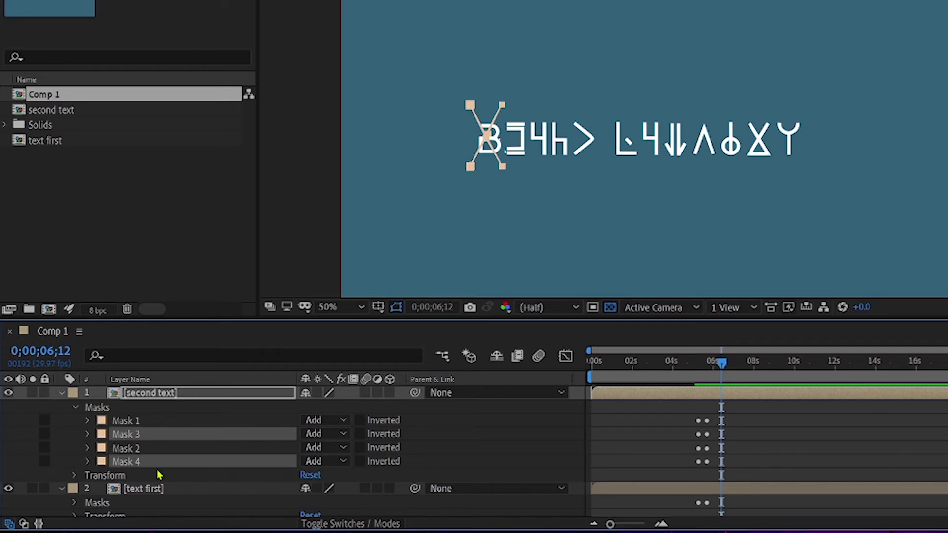
mouse_move(144, 436)
mouse_down()
mouse_move(147, 458)
mouse_move(141, 451)
mouse_up()
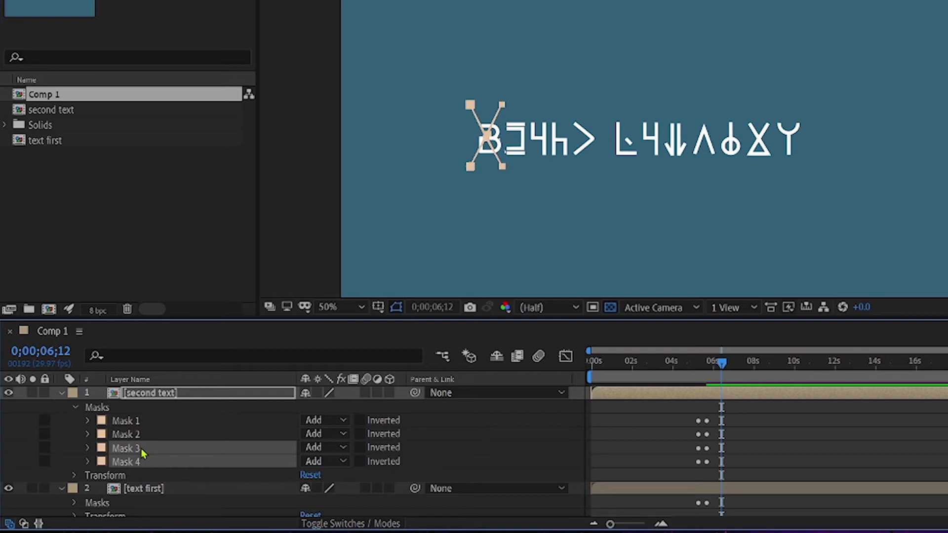
Nudge Mask 3 and Mask 4 of the second text layer rightward until their crossed shapes cover the title's second letter.
key(shift+Right)
key(shift+Right)
key(shift+Right)
key(shift+Right)
key(shift+Right)
key(shift+Right)
key(shift+Right)
key(shift+Right)
key(shift+Right)
key(shift+Right)
key(Right)
key(Right)
key(Right)
key(Right)
key(Right)
key(Right)
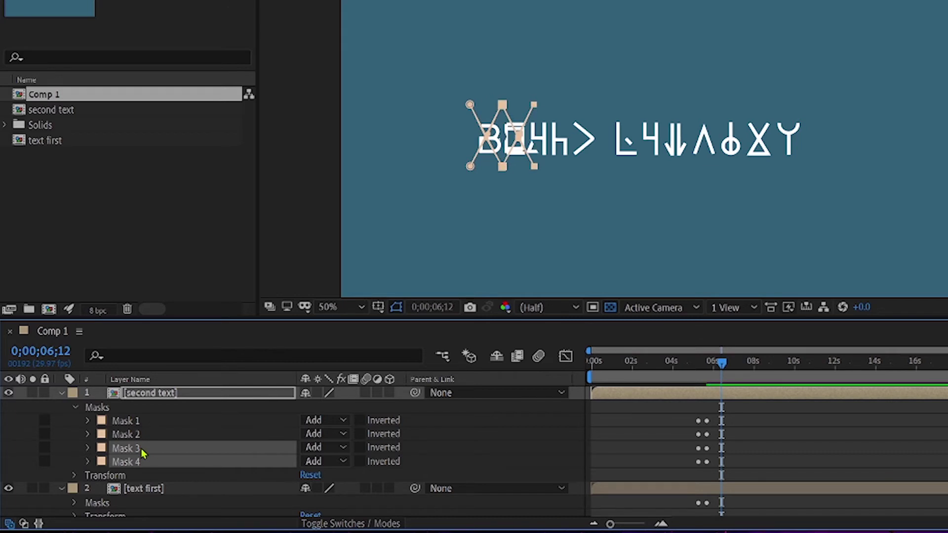
key(Right)
key(Right)
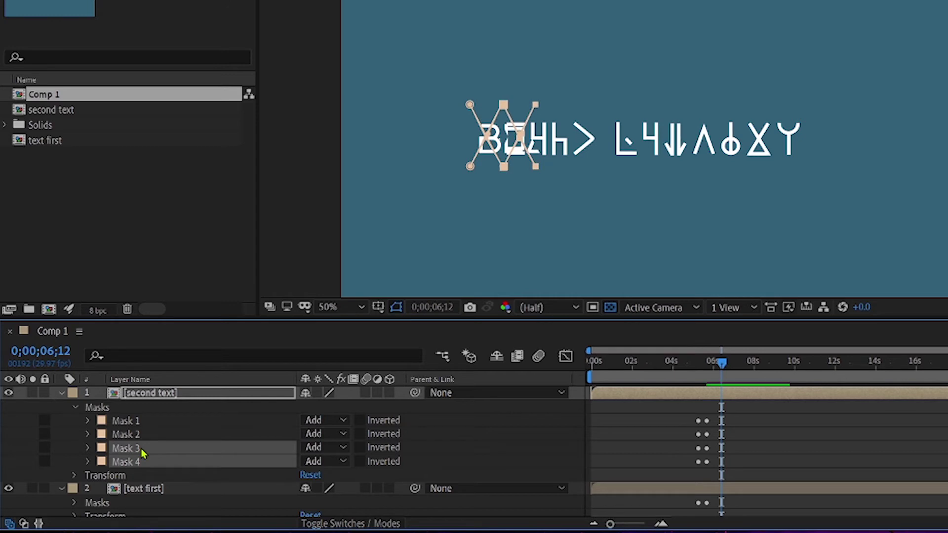
Duplicate Mask 1 and Mask 2 on the text first layer and reorder the copies so Mask 3 sits below Mask 2.
scroll(118, 460, down, 1)
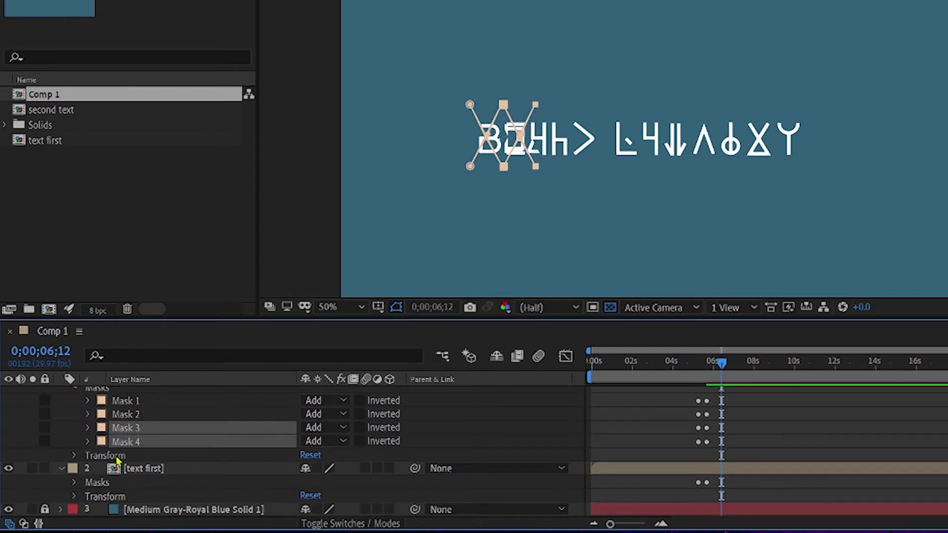
click(74, 483)
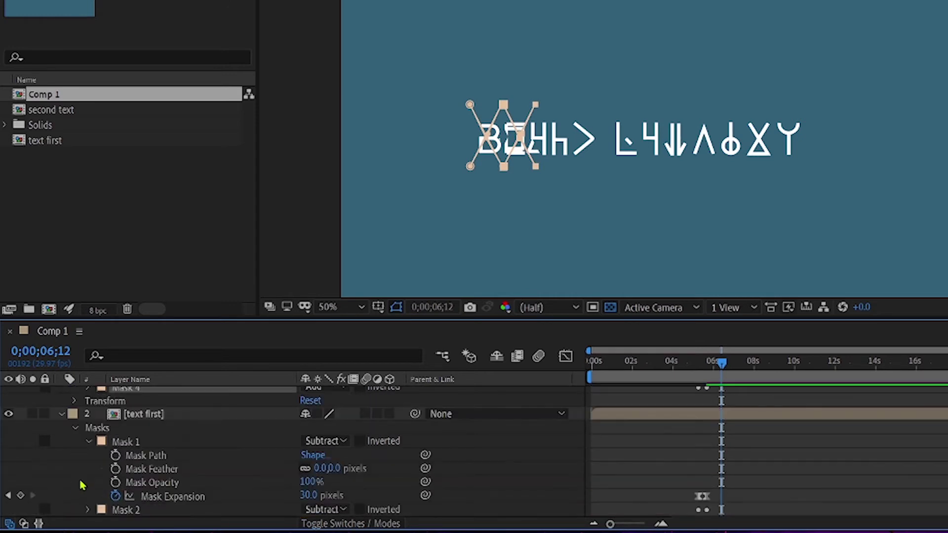
click(88, 442)
click(116, 470)
shift+click(123, 485)
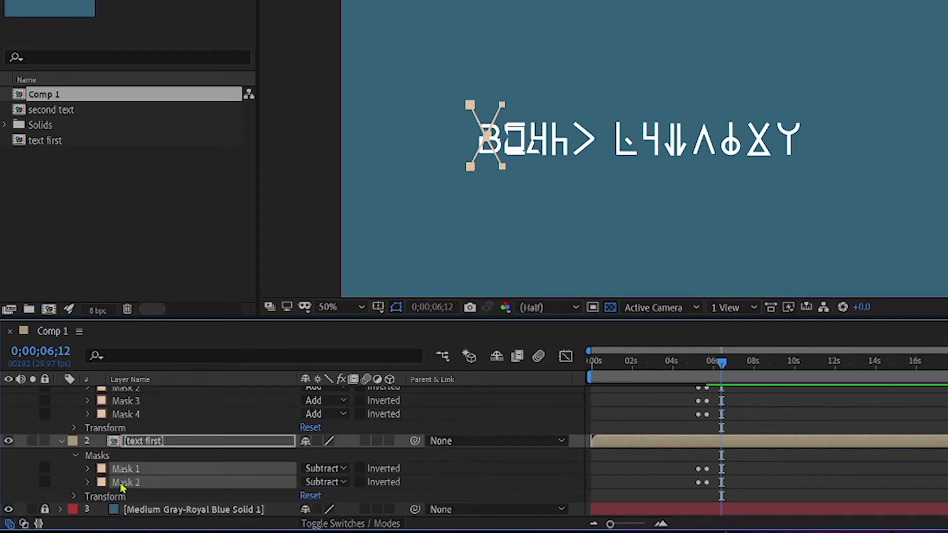
key(ctrl+d)
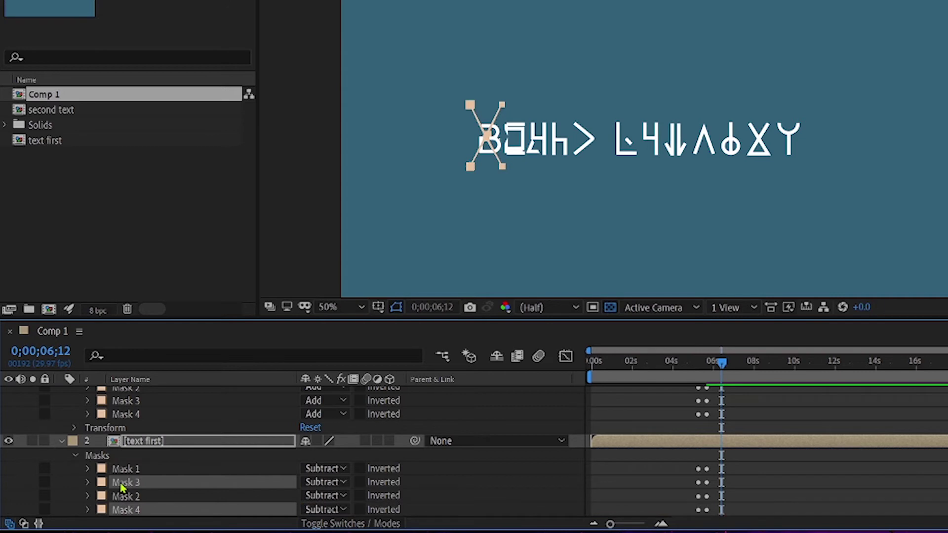
scroll(122, 487, down, 1)
mouse_move(130, 458)
mouse_down()
mouse_move(137, 486)
mouse_move(125, 455)
mouse_move(133, 463)
mouse_up()
Nudge Mask 3 and Mask 4 of the text first layer rightward until their crossed shapes cover the title's second letter.
click(134, 472)
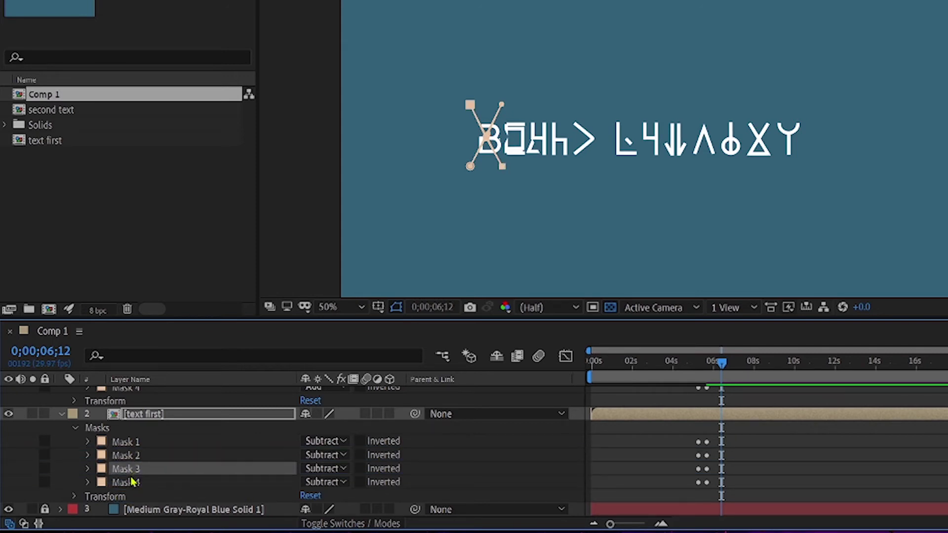
shift+click(133, 483)
key(shift+Right)
key(shift+Right)
key(shift+Right)
key(shift+Right)
key(shift+Right)
key(shift+Right)
key(shift+Right)
key(shift+Right)
key(shift+Right)
key(shift+Right)
key(shift+Right)
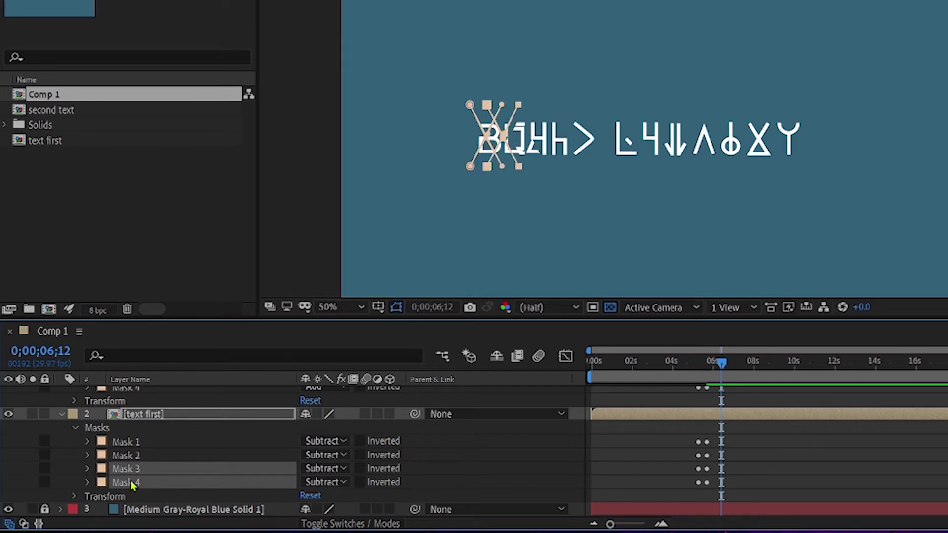
key(shift+Right)
key(shift+Right)
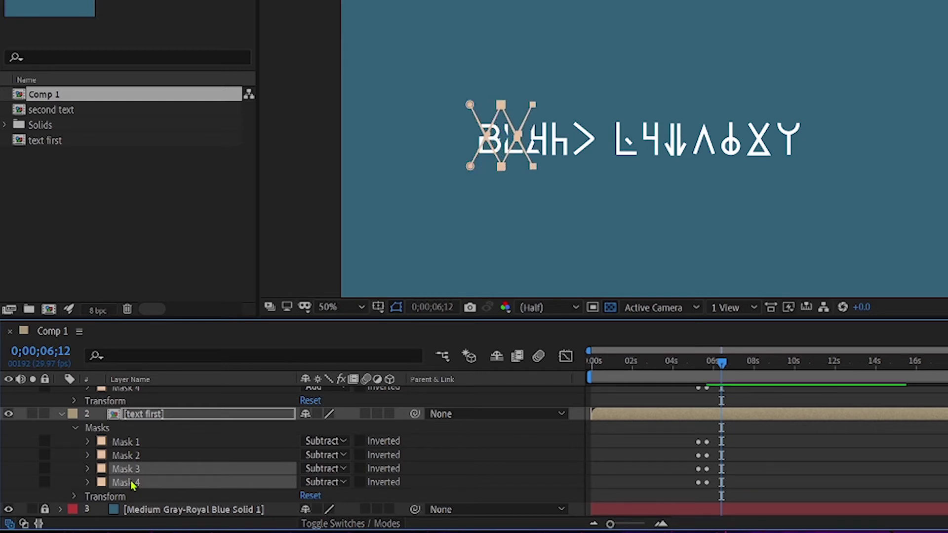
key(shift+Right)
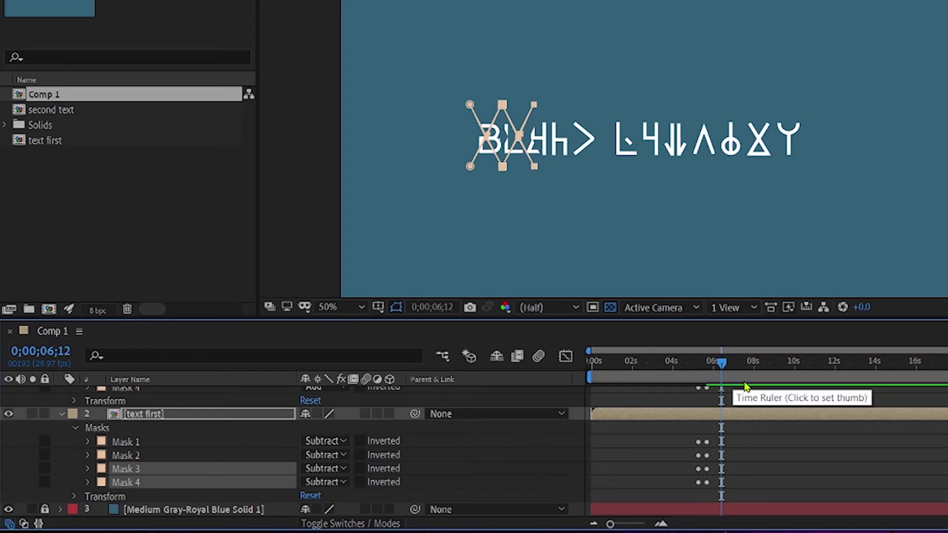
Preview the mask animation of the first two letters from the start of the composition.
drag(666, 375, 487, 375)
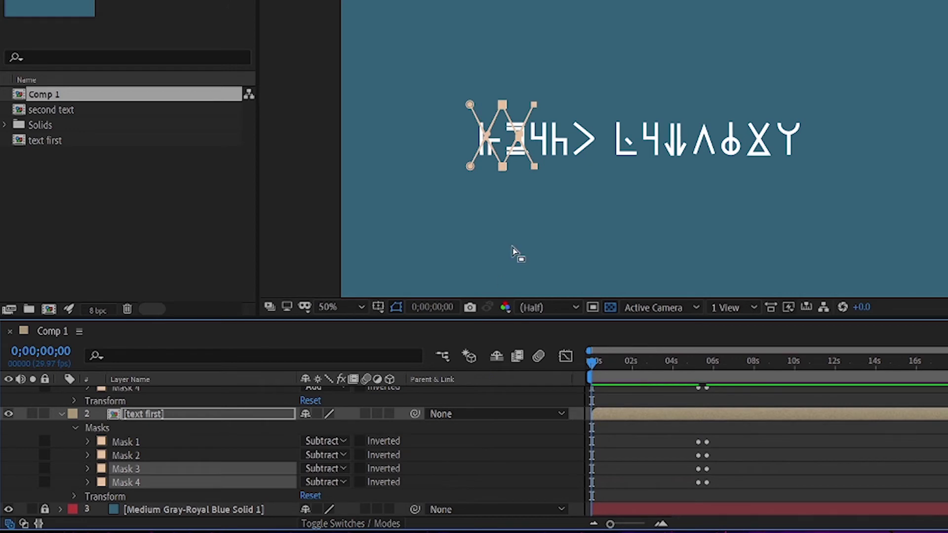
click(752, 404)
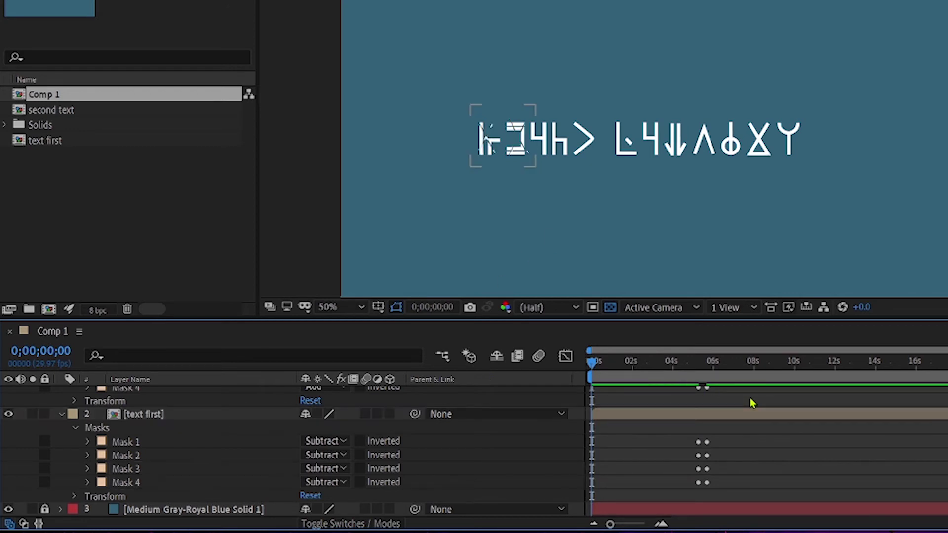
key(space)
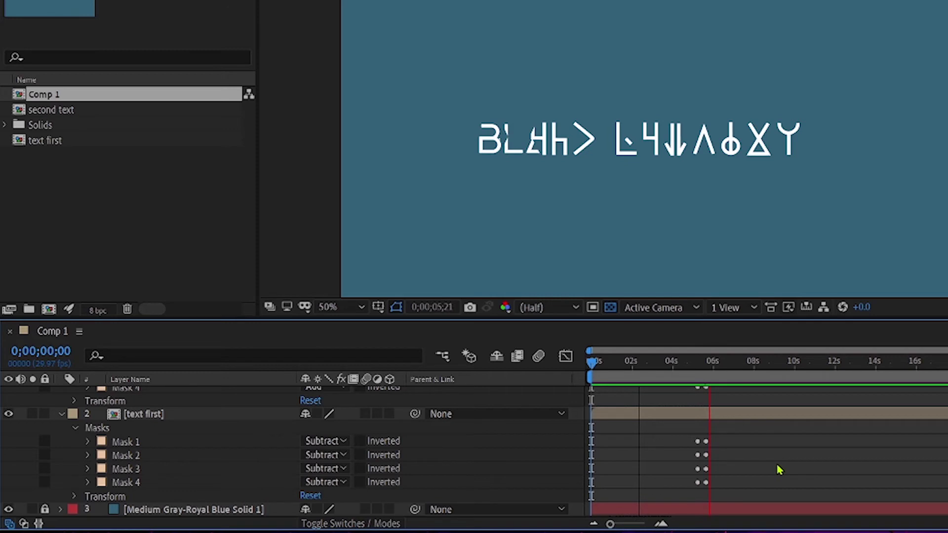
key(space)
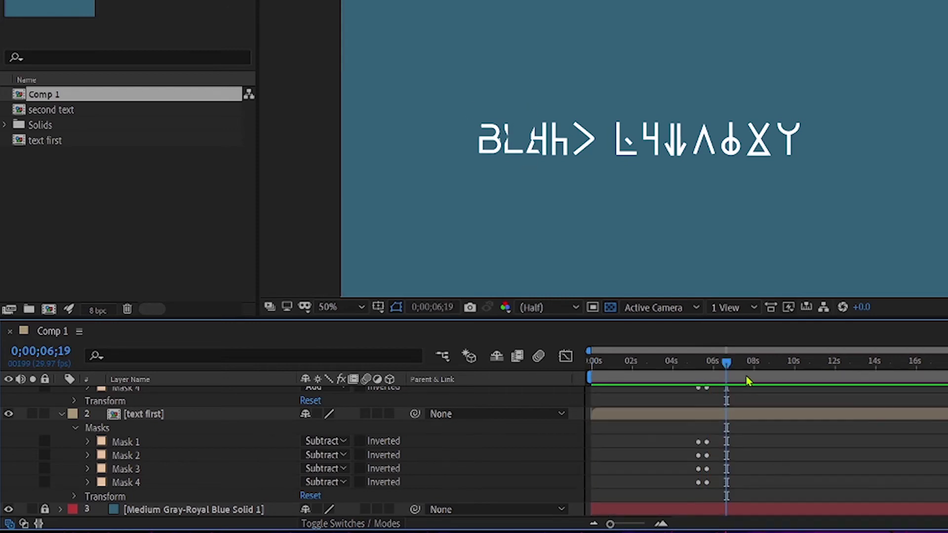
Go to the last Mask Expansion keyframe of Mask 3 on the text first layer and try a different expansion value.
drag(715, 365, 709, 397)
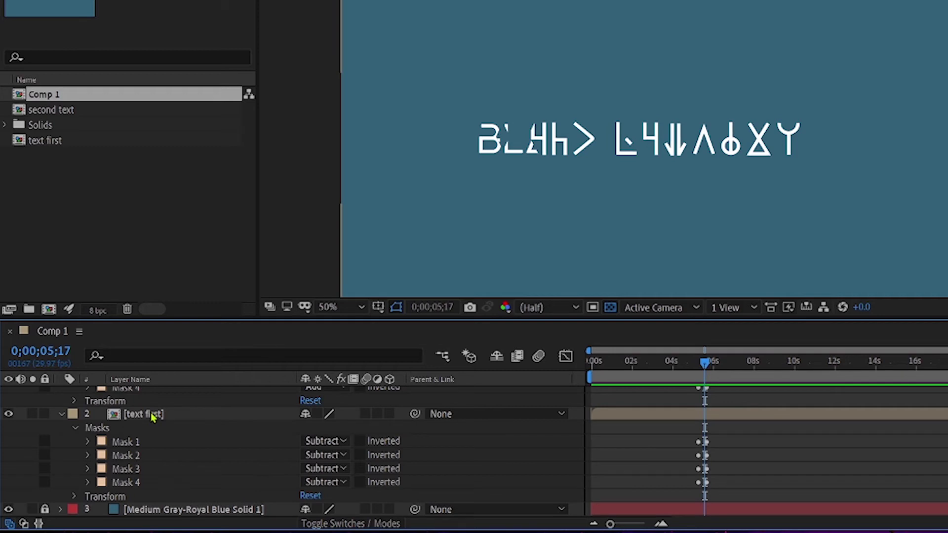
click(87, 469)
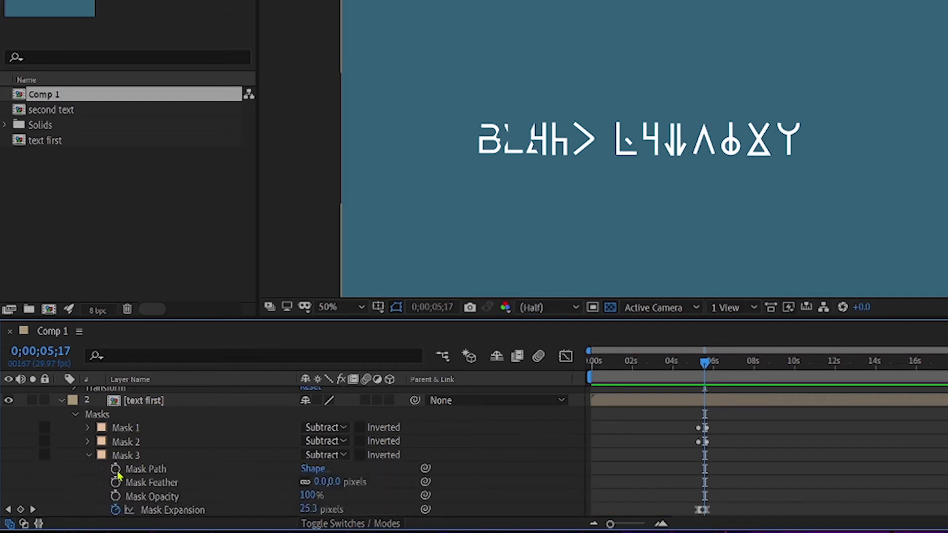
scroll(299, 481, down, 2)
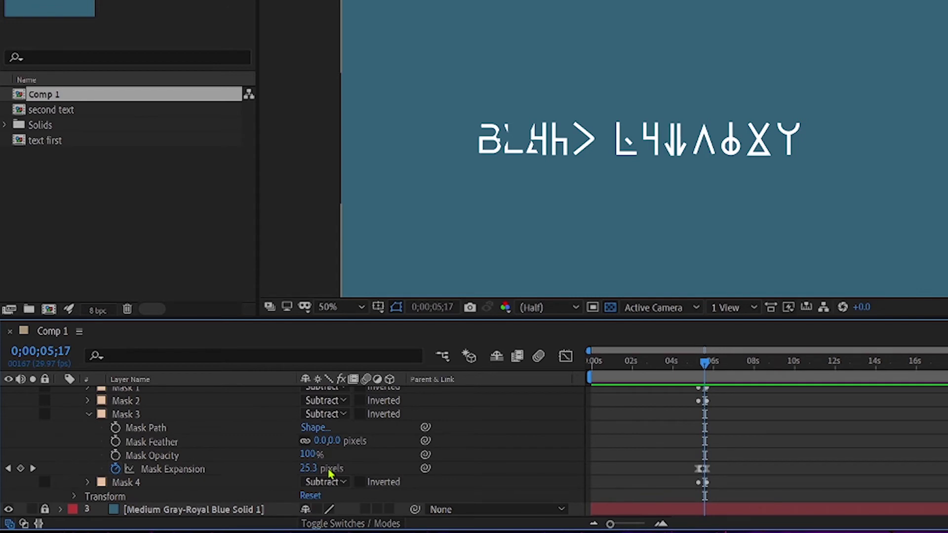
click(32, 470)
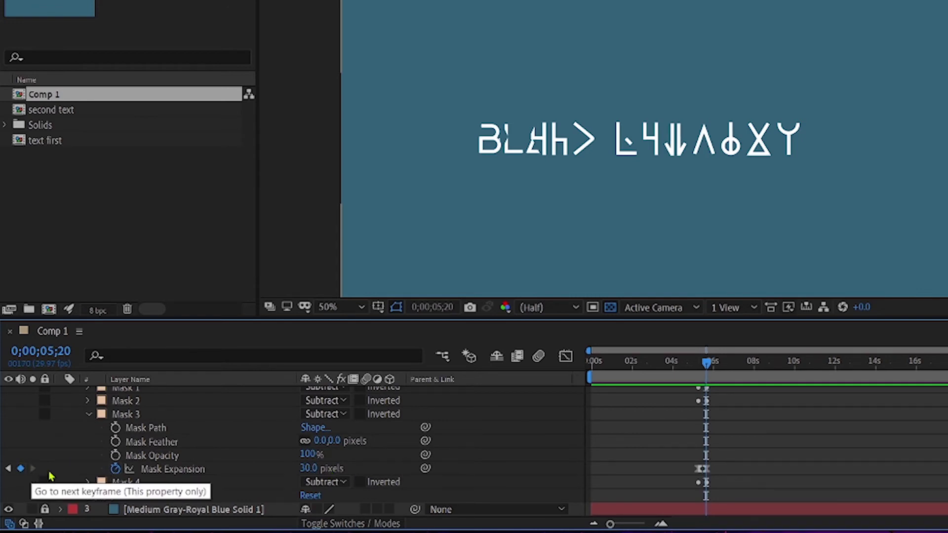
click(118, 484)
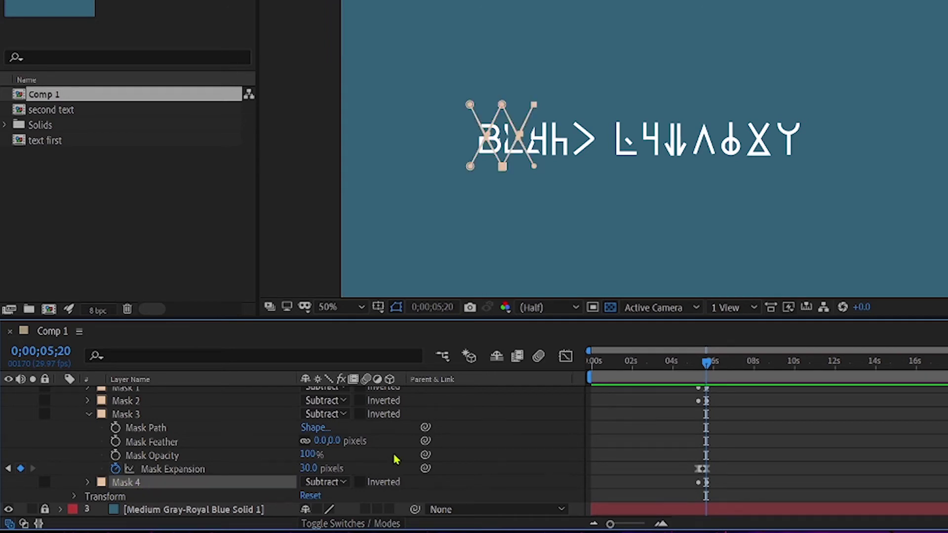
mouse_move(310, 468)
mouse_down()
mouse_move(345, 488)
mouse_move(391, 490)
mouse_move(367, 492)
mouse_move(342, 465)
mouse_move(292, 480)
mouse_move(314, 481)
mouse_up()
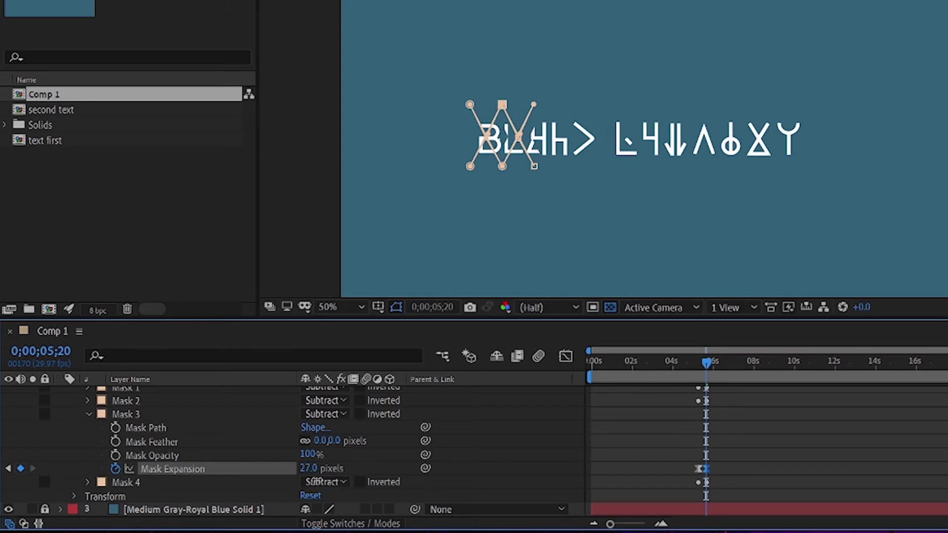
Try a larger last-keyframe expansion for Mask 4 on the text first layer, finishing with the value at 30 pixels.
click(88, 482)
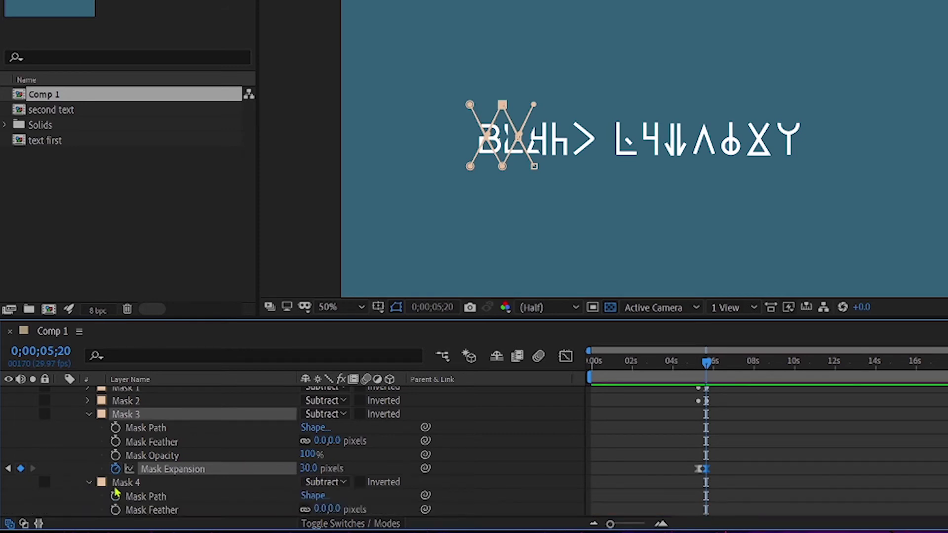
scroll(294, 492, down, 2)
mouse_move(307, 480)
mouse_down()
mouse_move(321, 495)
mouse_move(287, 492)
mouse_move(322, 486)
mouse_up()
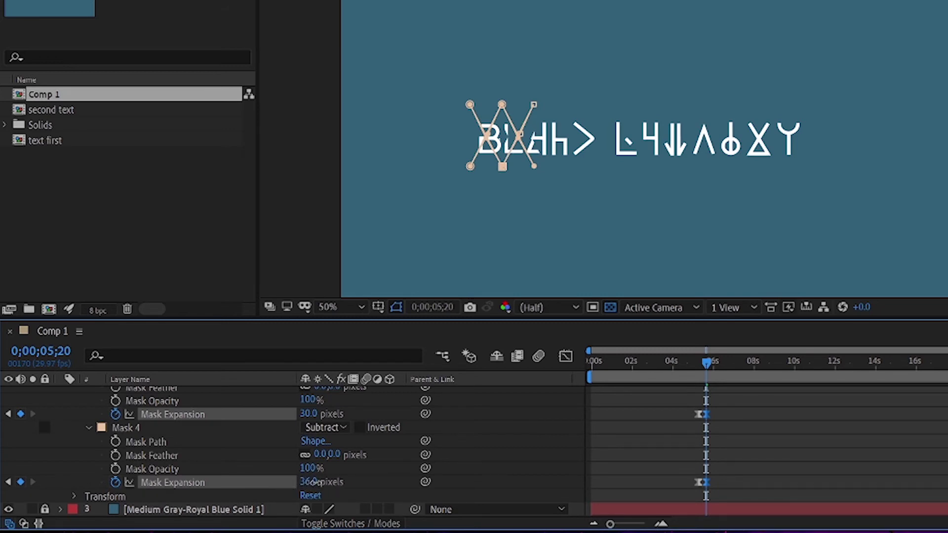
click(309, 482)
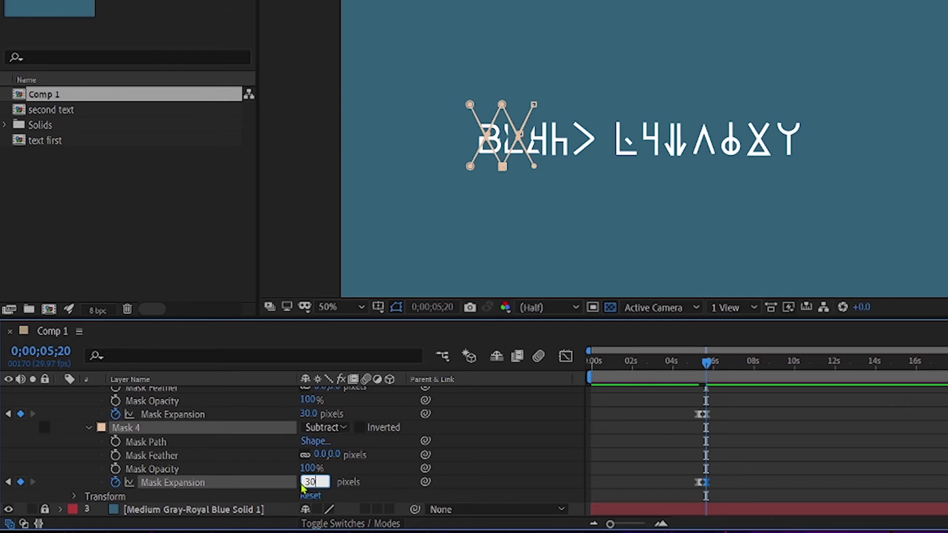
key(Return)
key(Return)
Set the last-keyframe expansion on the second text layer to 41 pixels for Mask 3 and 40 pixels for Mask 4.
click(87, 447)
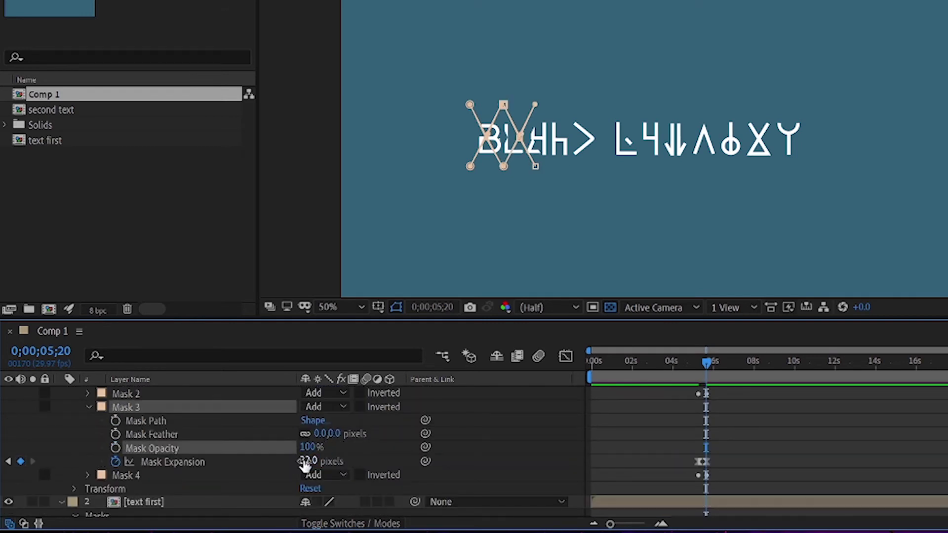
drag(304, 463, 346, 500)
click(87, 474)
scroll(87, 475, down, 2)
mouse_move(306, 467)
mouse_down()
mouse_move(324, 481)
mouse_move(320, 473)
mouse_up()
click(320, 472)
text(40)
key(Return)
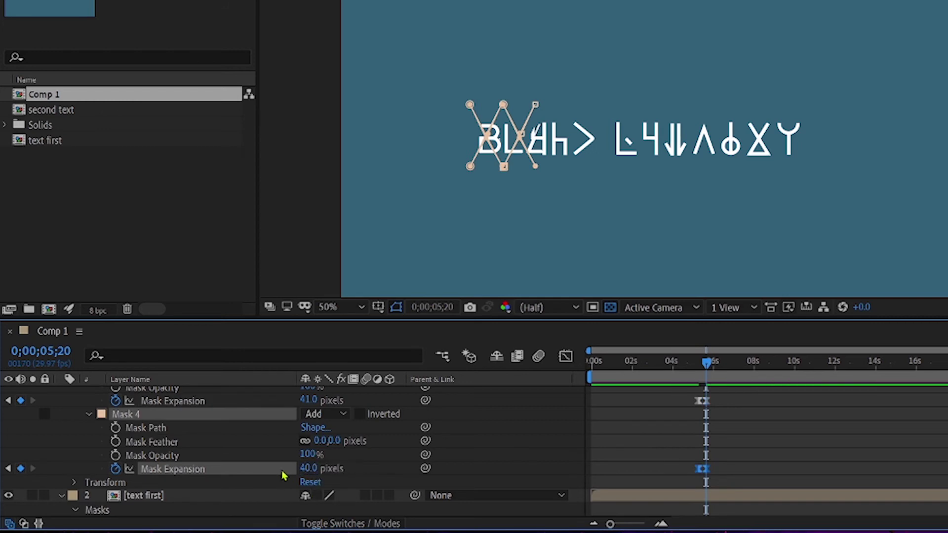
Check the title before the mask animation at 0;00;04;27 and reveal all properties of the masks.
click(89, 414)
click(690, 379)
mouse_move(690, 379)
mouse_down()
mouse_move(711, 383)
mouse_move(678, 365)
mouse_move(712, 380)
mouse_move(694, 370)
mouse_up()
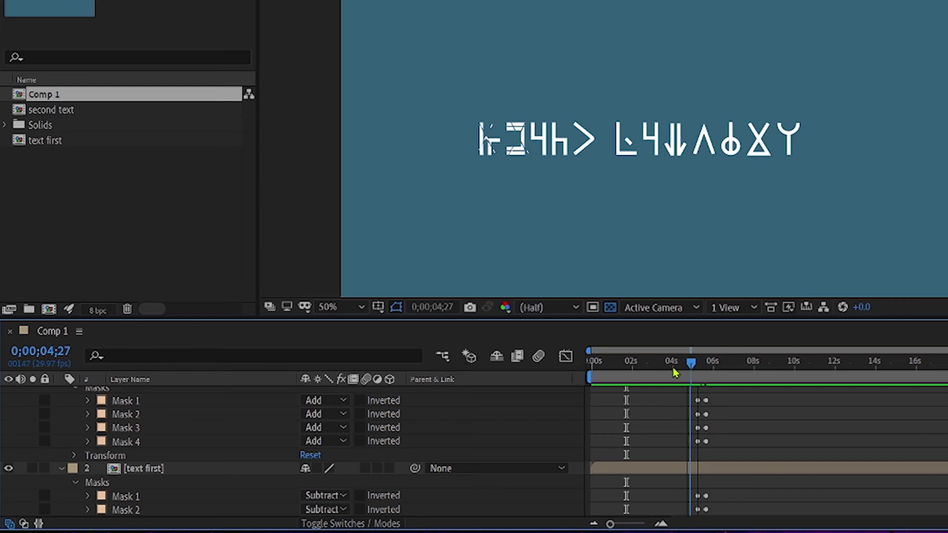
key(m)
key(m)
scroll(689, 373, down, 5)
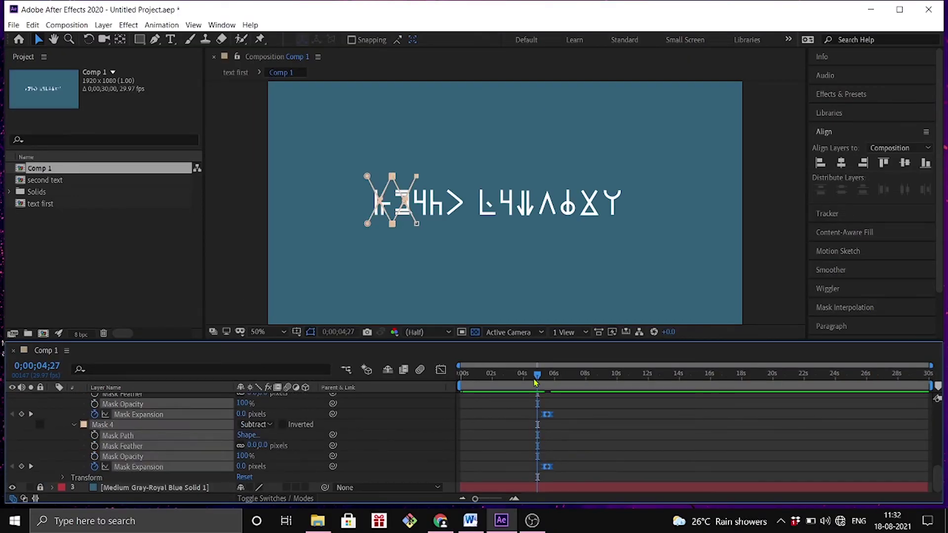
Set Mask 6's expansion on the second text layer to 50 pixels at 0;00;05;24.
mouse_move(535, 383)
mouse_down()
mouse_move(605, 380)
mouse_move(531, 375)
mouse_move(550, 375)
mouse_up()
scroll(105, 444, up, 5)
scroll(105, 467, down, 5)
click(105, 456)
shift+click(111, 467)
click(74, 467)
scroll(148, 459, down, 2)
mouse_move(241, 466)
mouse_down()
mouse_move(217, 453)
mouse_move(234, 467)
mouse_up()
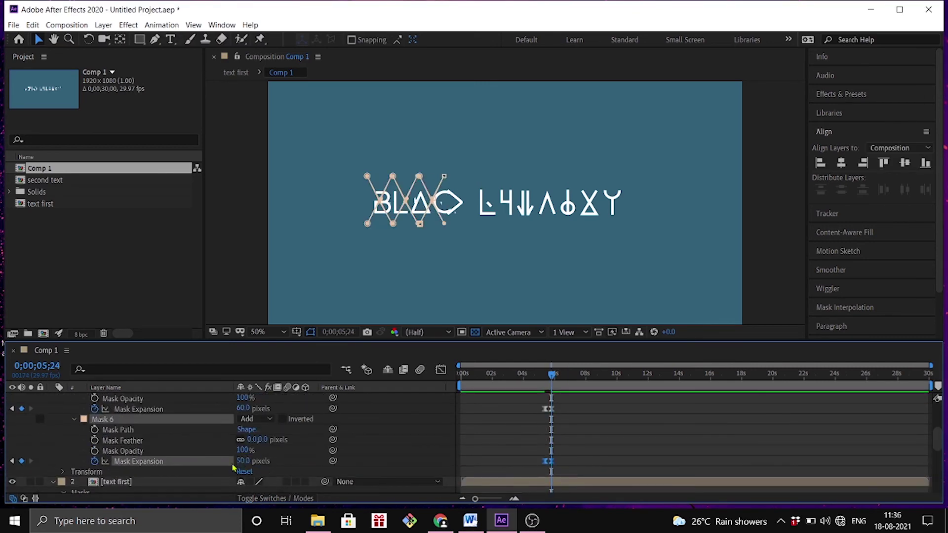
Collapse Mask 6 on the text first layer and scrub back to 0;00;04;12 to check the letter animation.
double_click(46, 180)
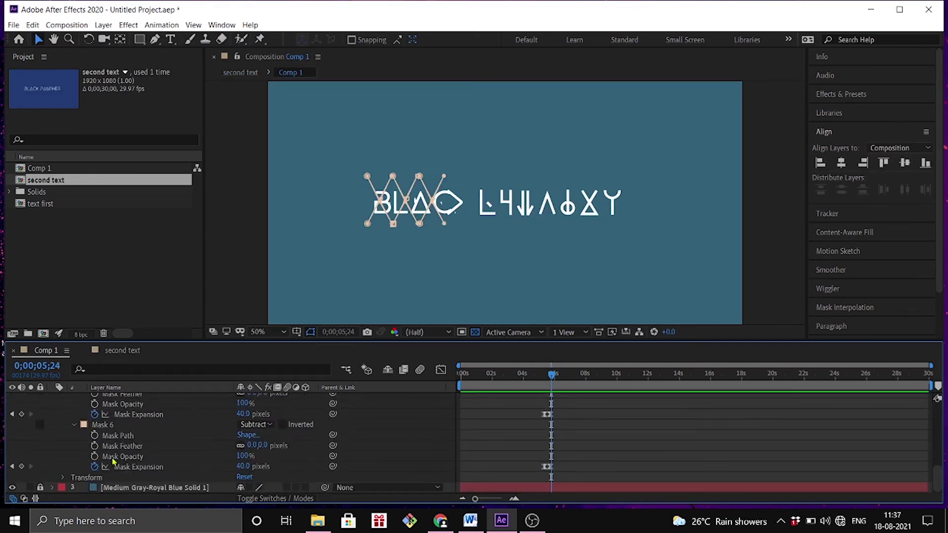
click(74, 425)
scroll(148, 445, up, 2)
drag(551, 375, 502, 385)
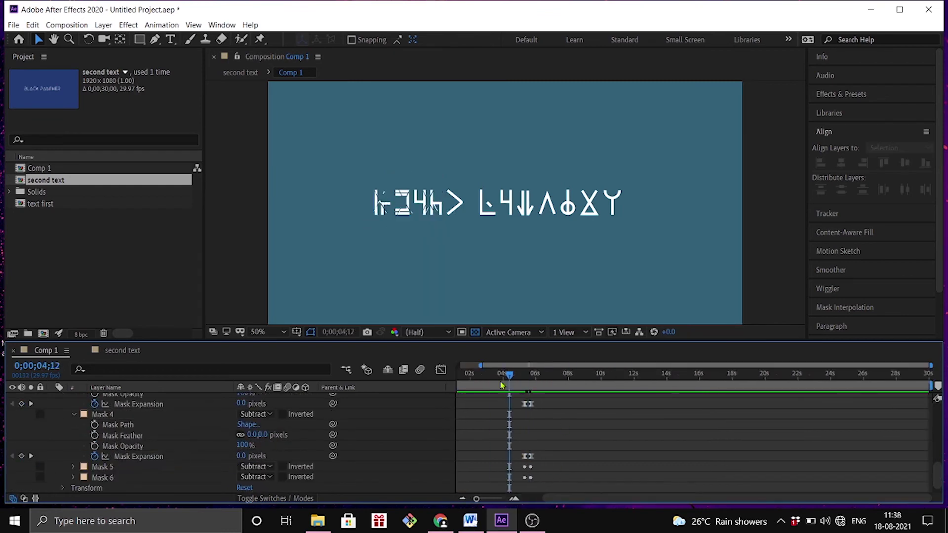
At 0;00;09;22, duplicate the crossed mask pair on the second text layer, continuing through Mask 17 and Mask 18 for the remaining letters.
click(529, 375)
drag(529, 376, 620, 377)
scroll(112, 464, down, 4)
click(112, 465)
scroll(115, 428, up, 4)
click(111, 434)
key(ctrl+d)
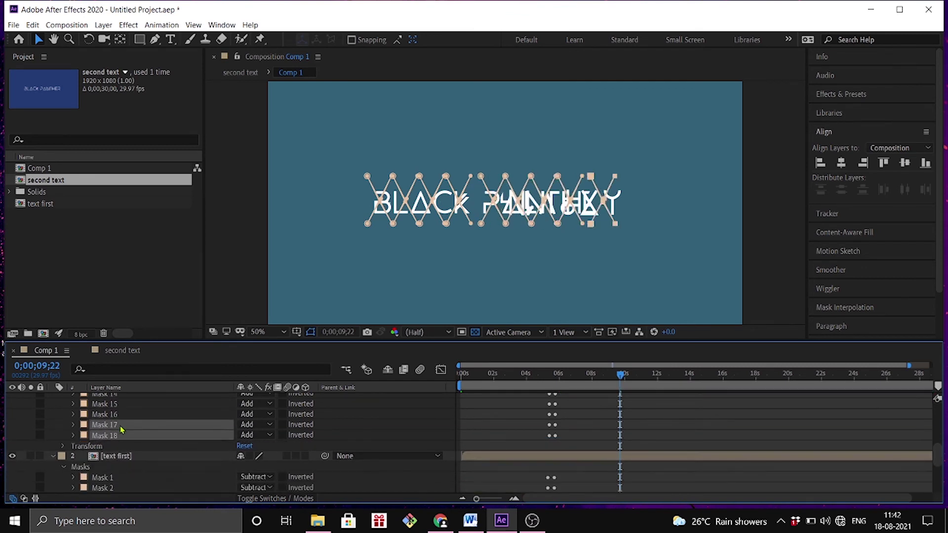
Duplicate the crossed masks on the text first layer for the remaining letters and reorder the copies.
scroll(121, 430, down, 5)
key(ctrl+d)
drag(121, 446, 127, 461)
key(ctrl+d)
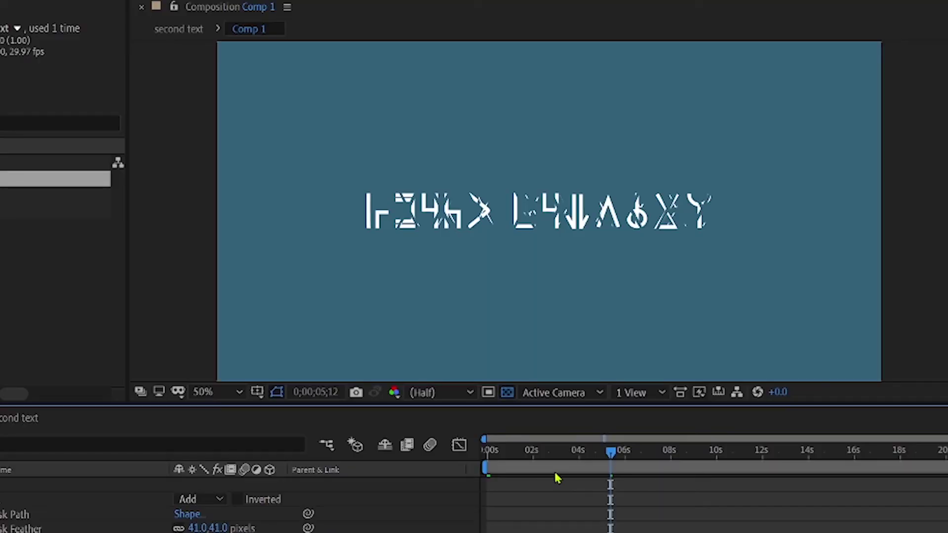
Examine the title up close at 0;00;05;12 for stray mask fragments across the letters.
click(410, 240)
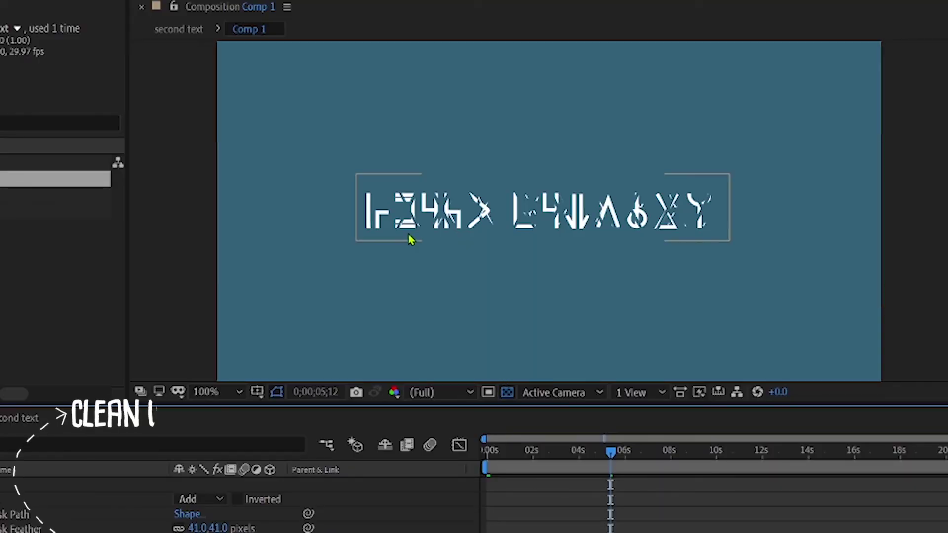
key(period)
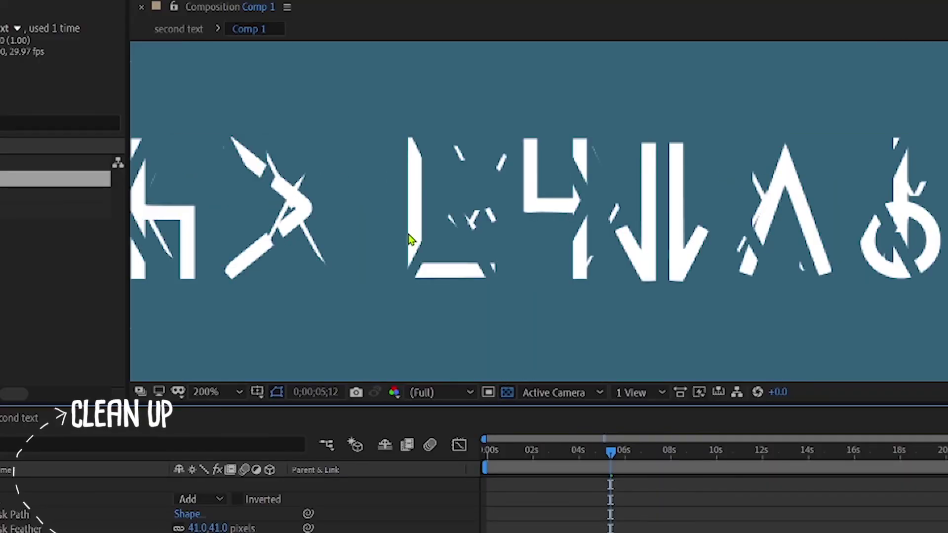
key(comma)
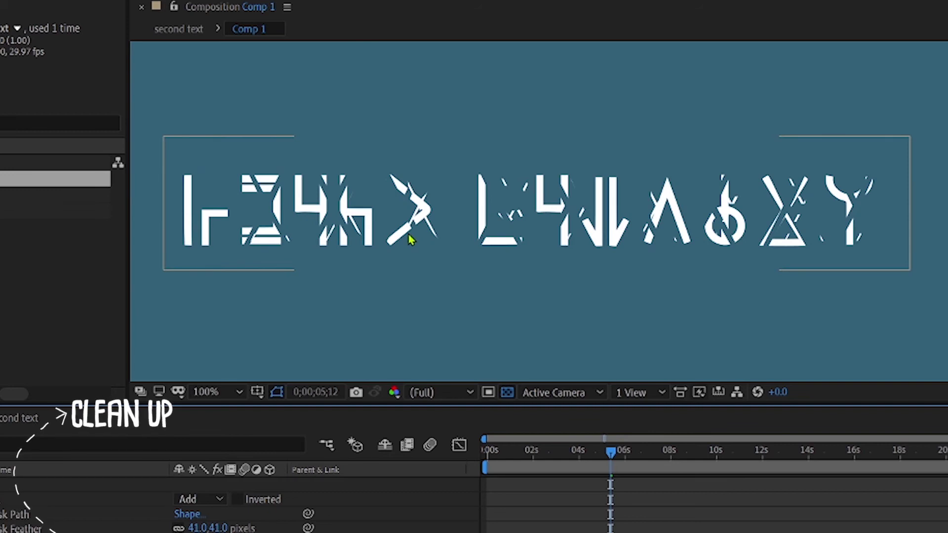
key(comma)
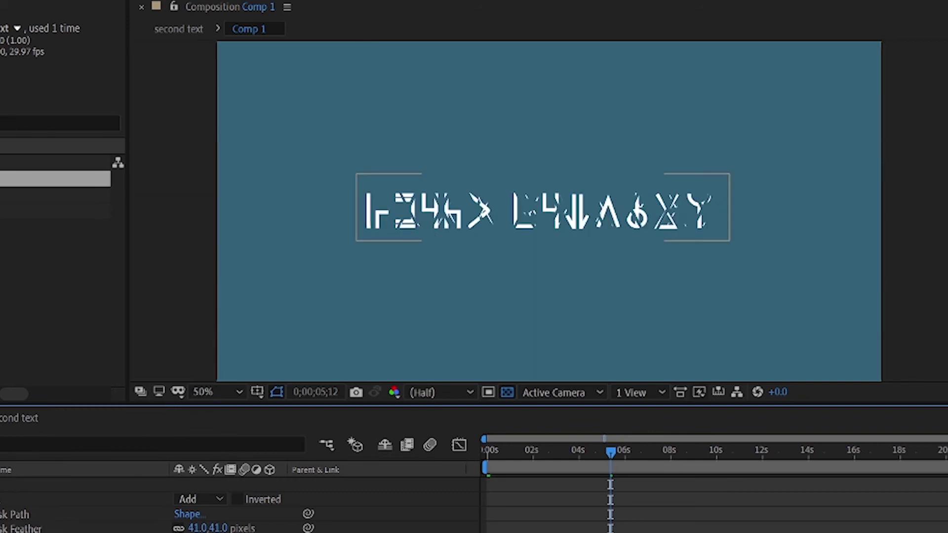
click(0, 494)
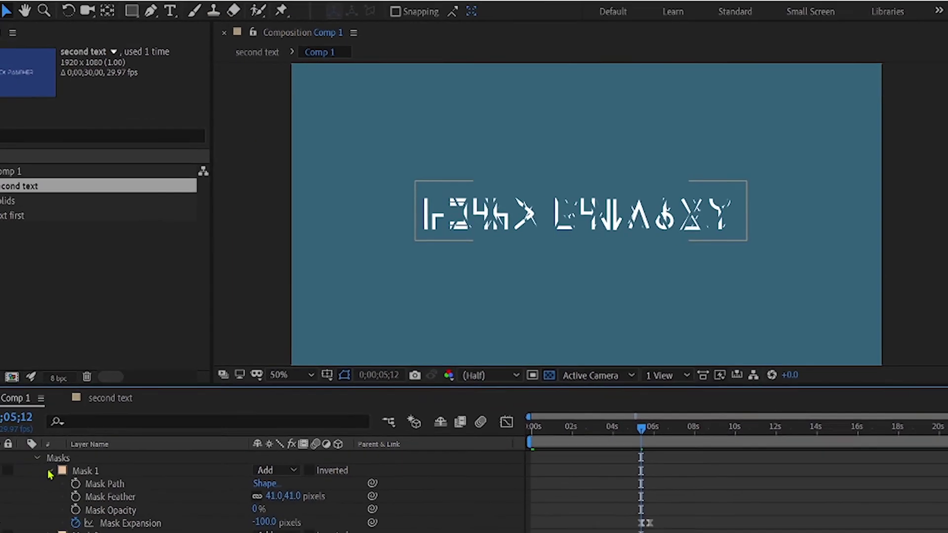
Set Mask 1's expansion on the second text layer to -100 pixels at 0;00;05;12.
click(68, 451)
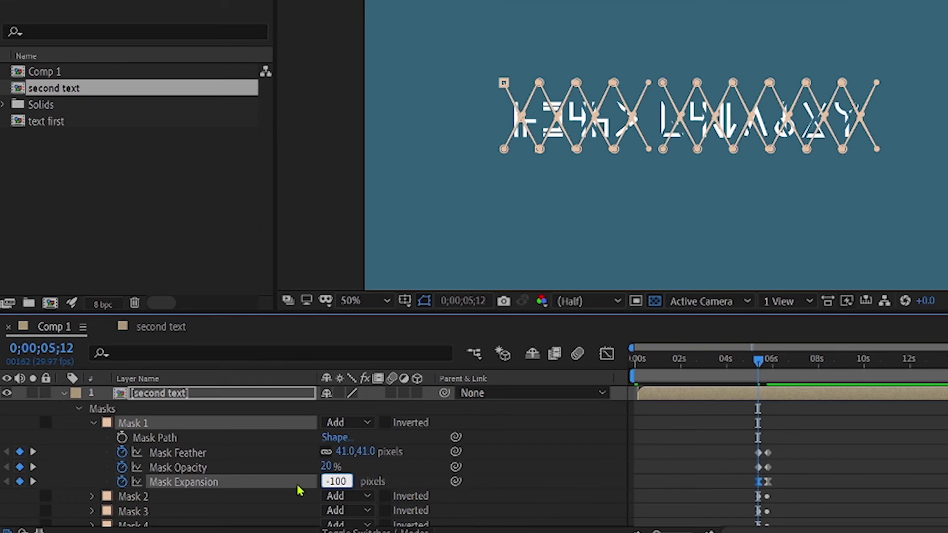
key(Return)
click(475, 496)
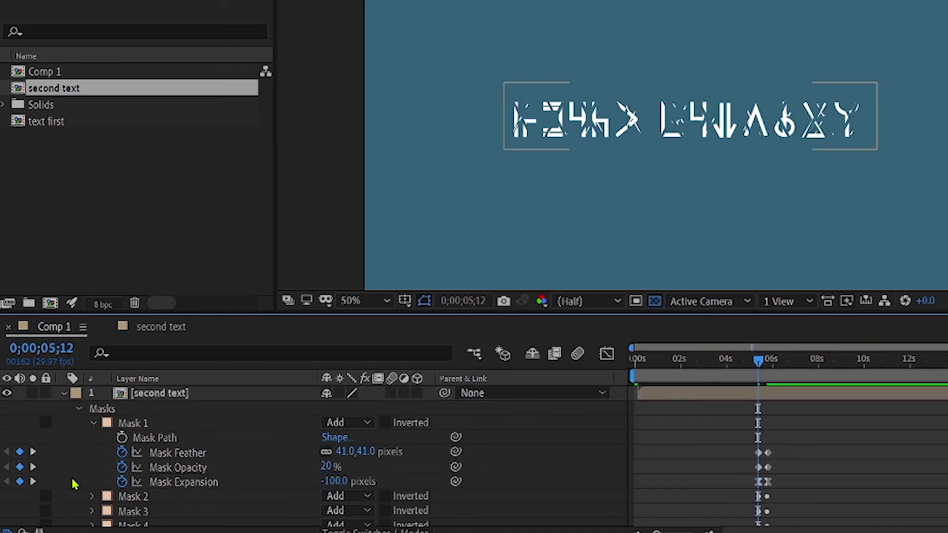
Set Mask 2's expansion on the second text layer to -100 pixels at 0;00;05;12.
scroll(79, 482, down, 3)
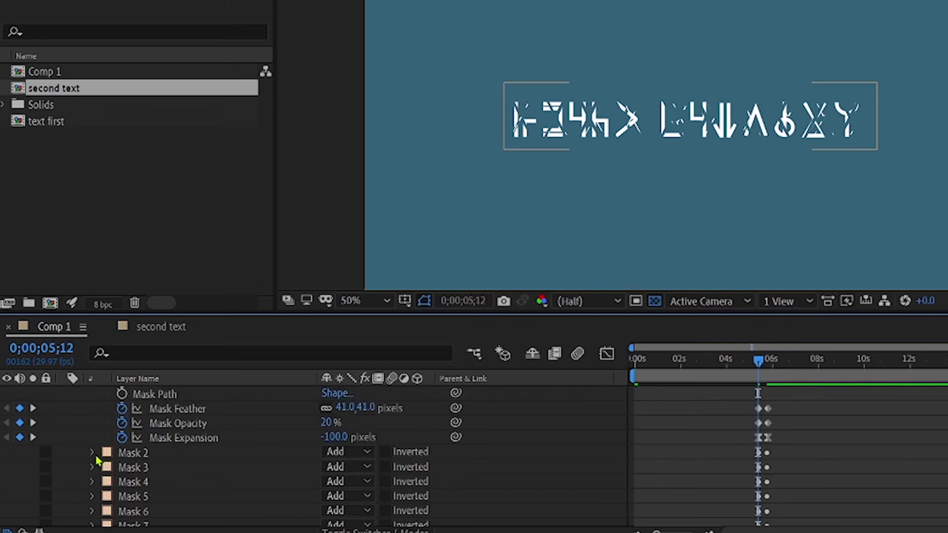
click(92, 453)
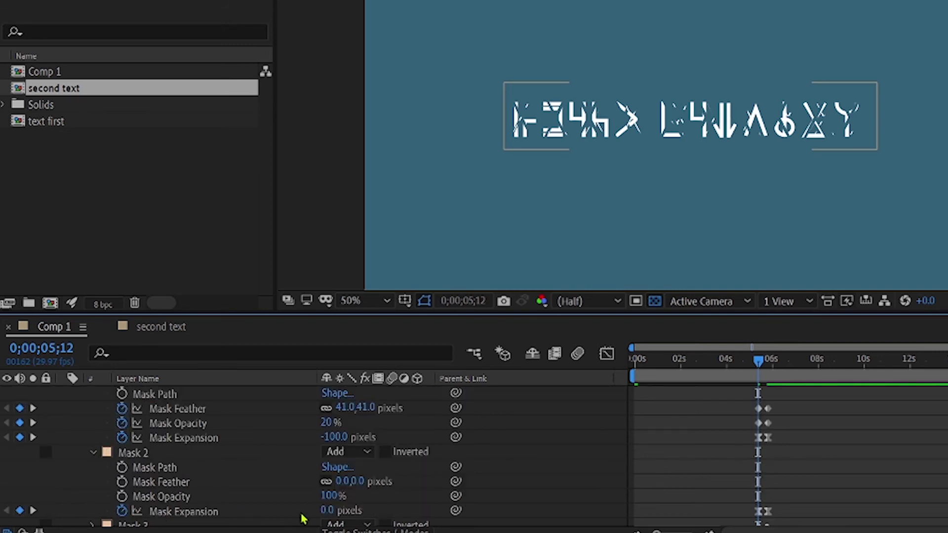
scroll(280, 508, down, 3)
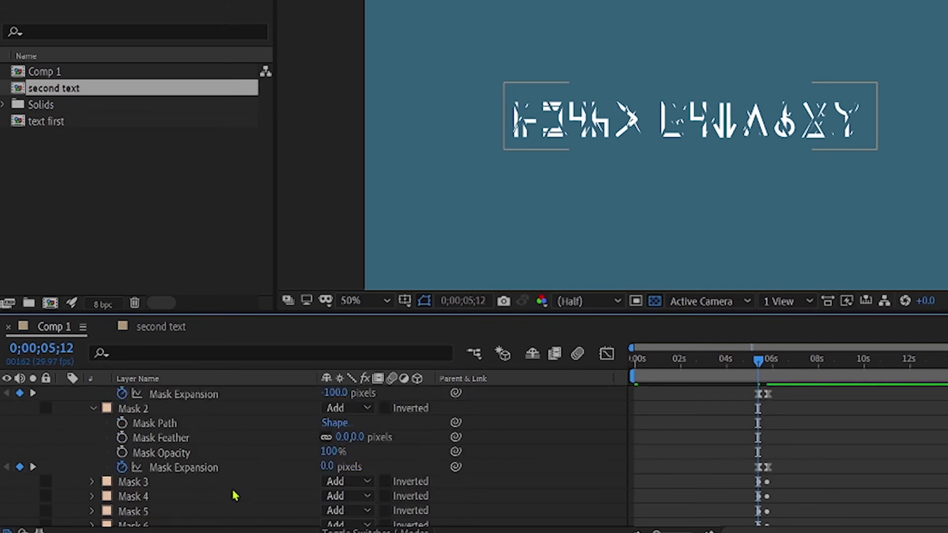
click(326, 467)
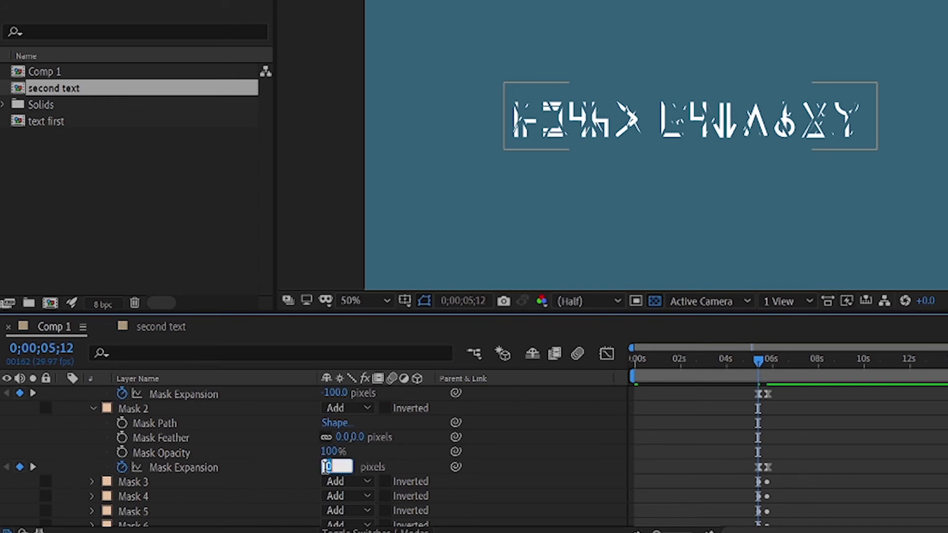
text(-100)
key(Return)
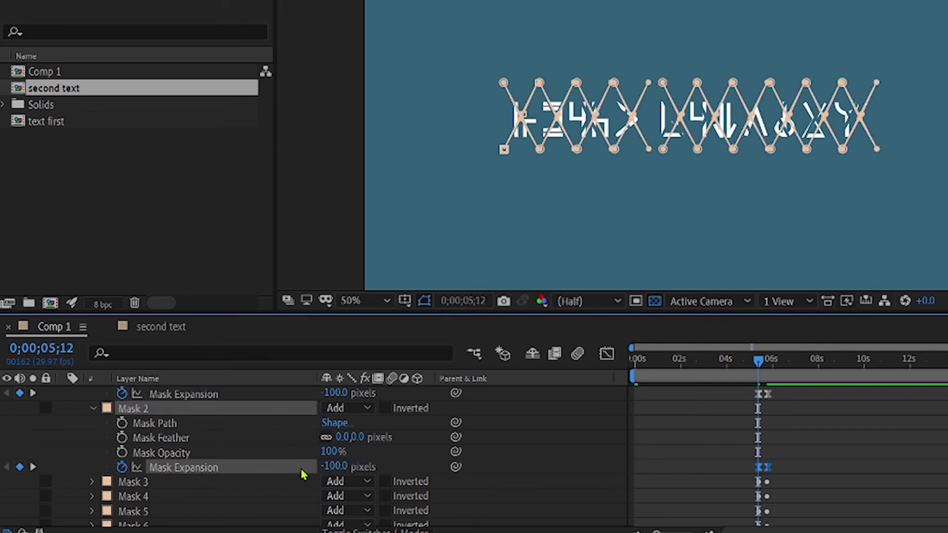
click(522, 500)
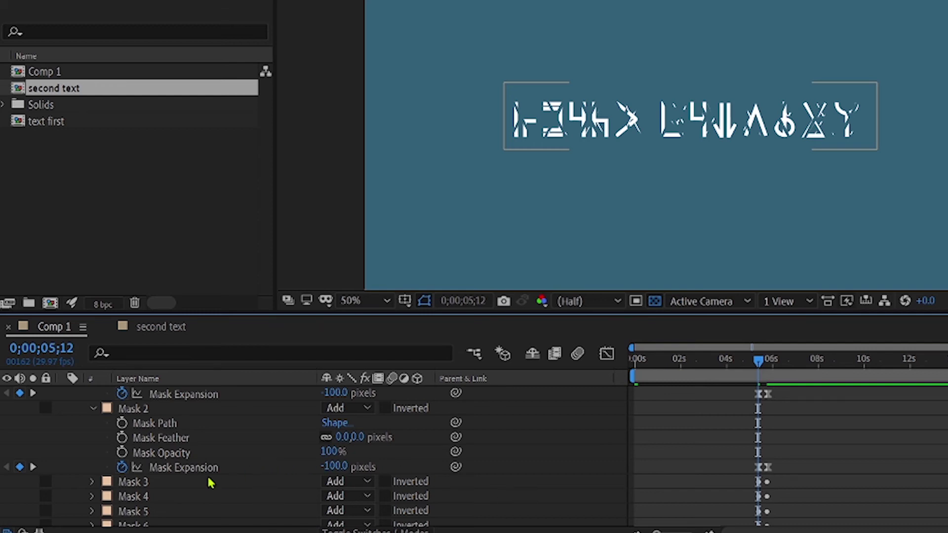
Collapse Mask 2, Mask 1 and the whole mask group of the second text layer.
scroll(211, 483, down, 1)
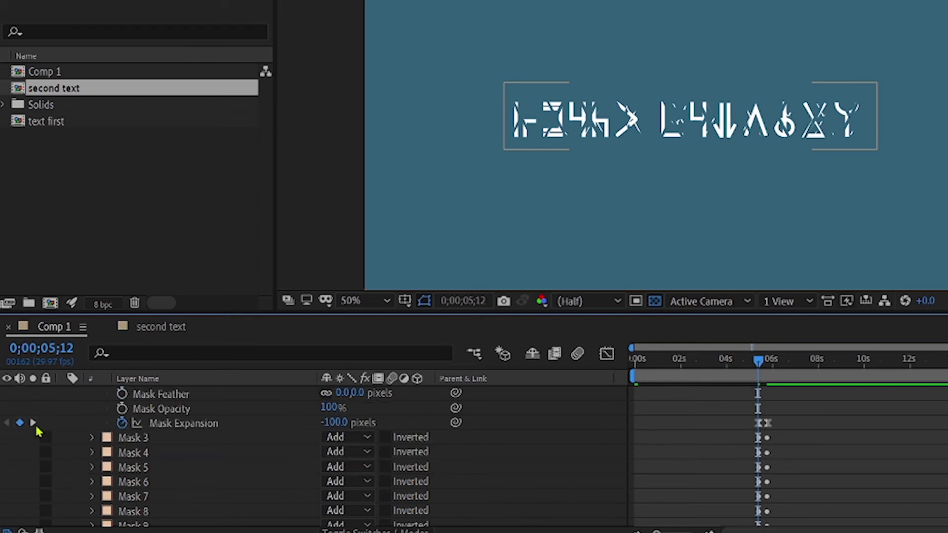
scroll(84, 436, up, 2)
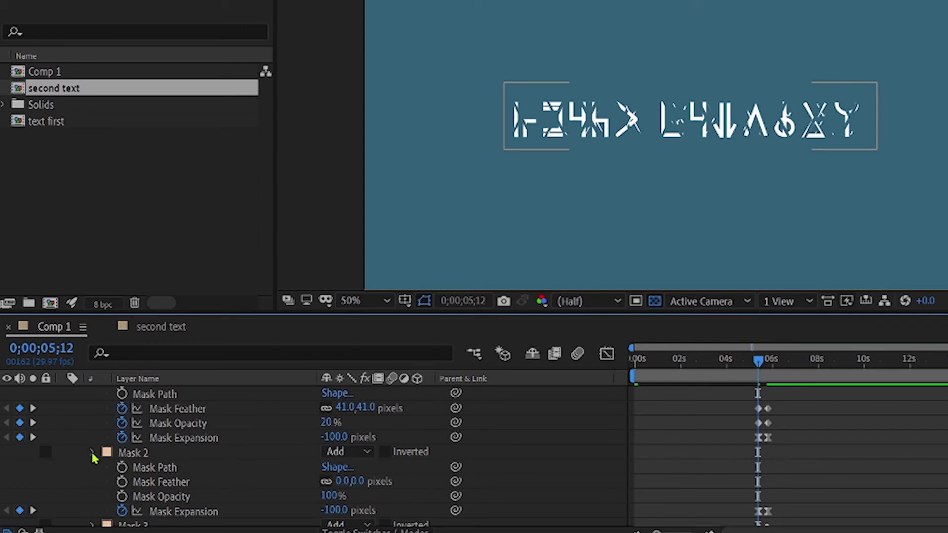
click(92, 454)
scroll(93, 453, up, 1)
click(93, 426)
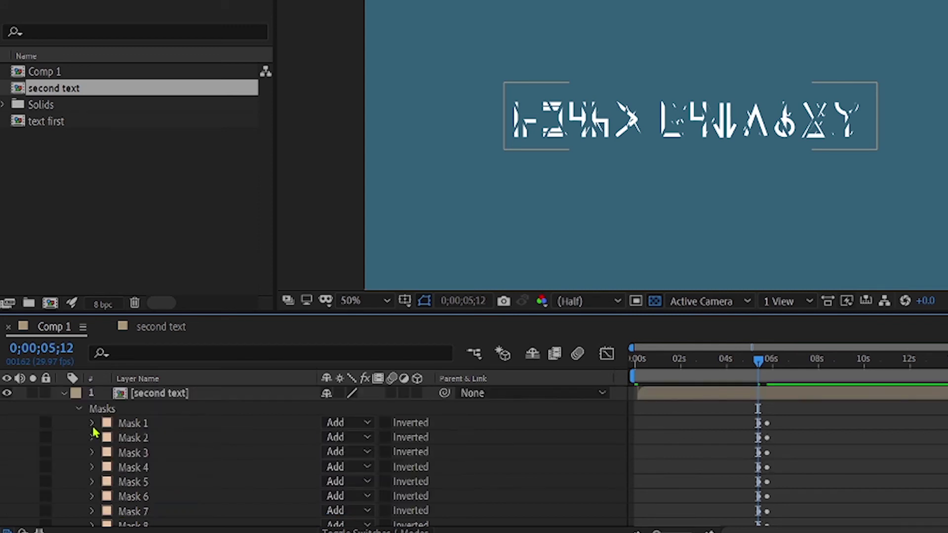
click(80, 408)
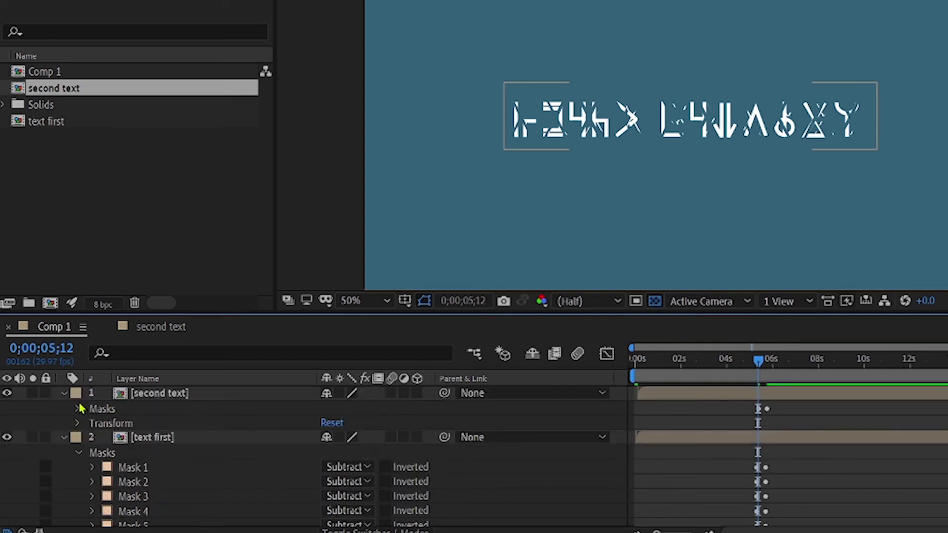
Set Mask 1's expansion on the text first layer to -19 pixels at its 0;00;05;10 keyframe.
click(92, 467)
scroll(331, 498, down, 3)
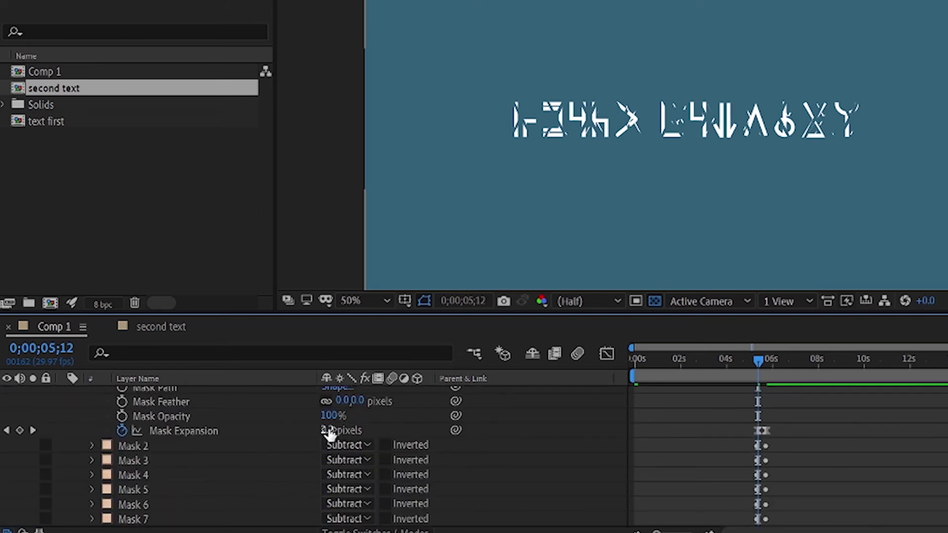
click(6, 431)
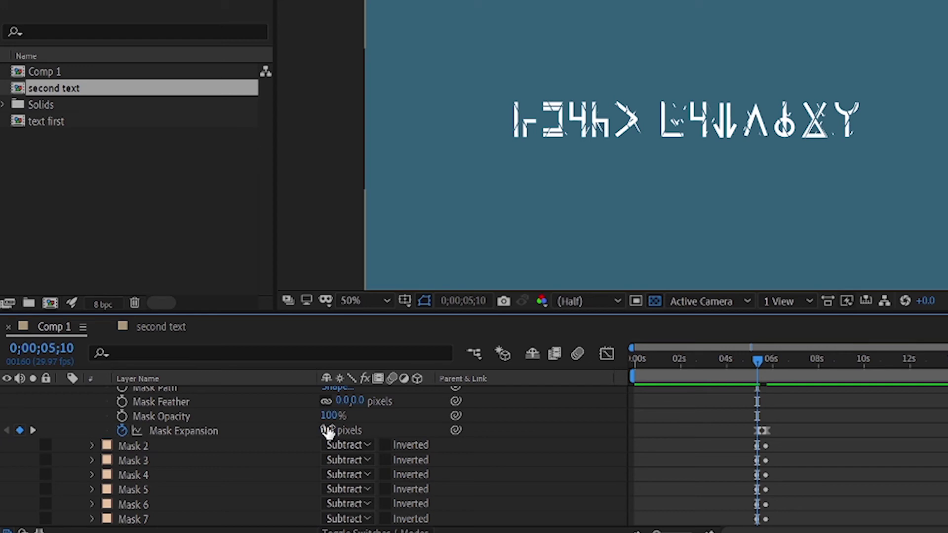
drag(322, 420, 305, 423)
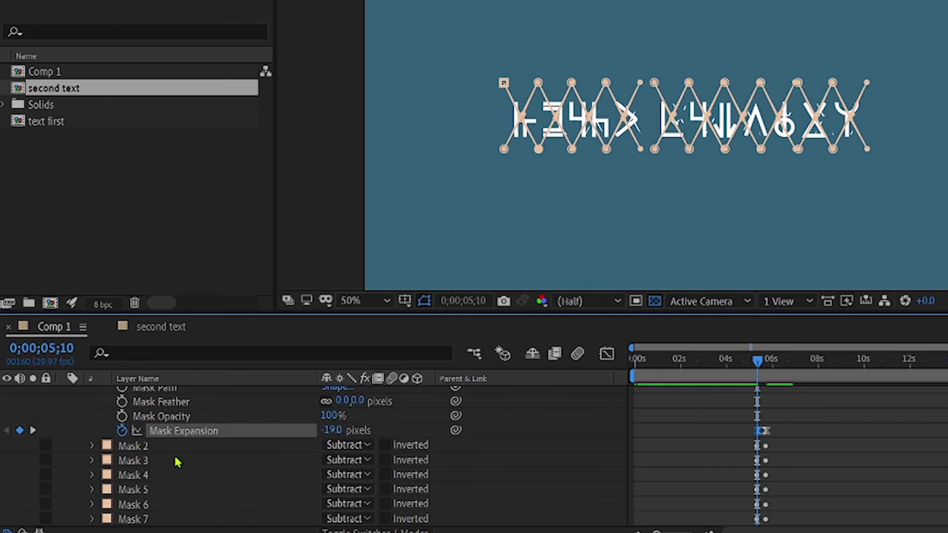
Set Mask 2's expansion on the text first layer to -23 pixels at its 0;00;05;10 keyframe.
click(32, 430)
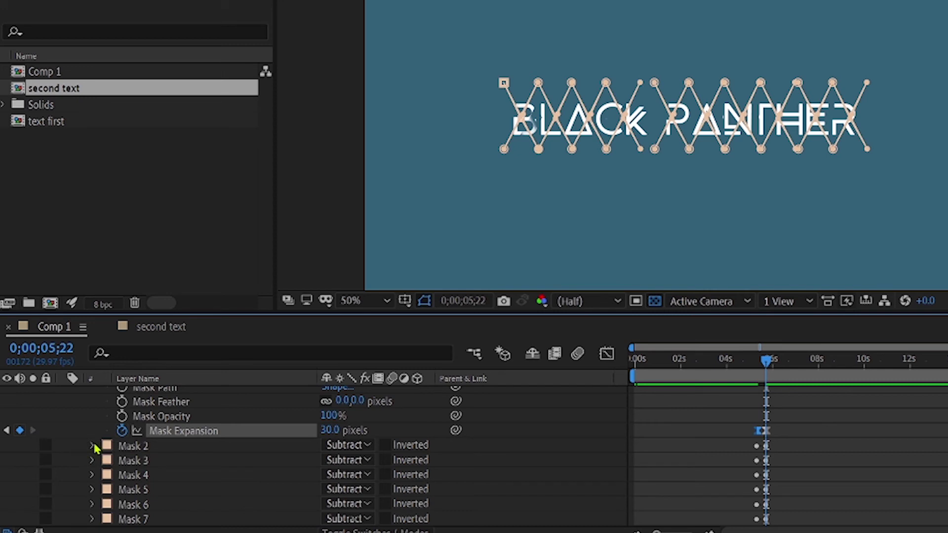
click(91, 446)
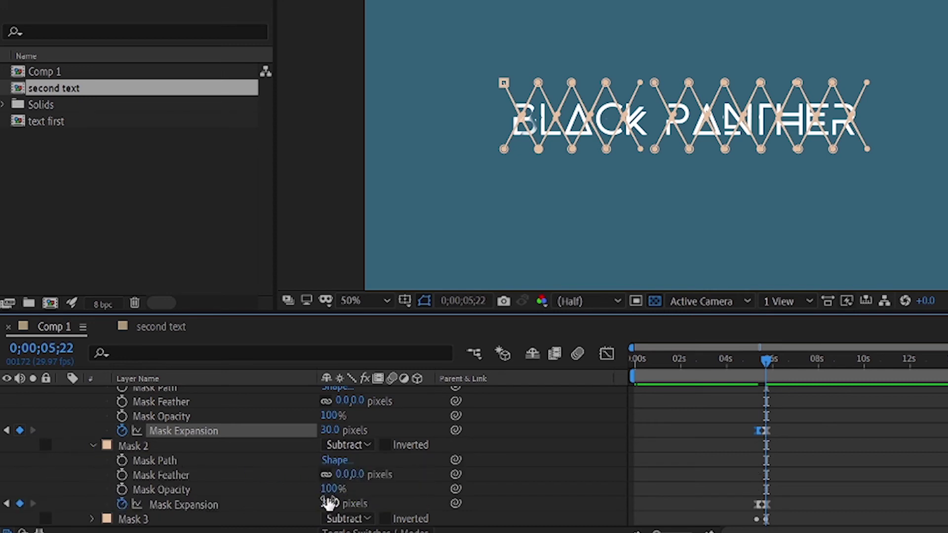
scroll(317, 512, down, 3)
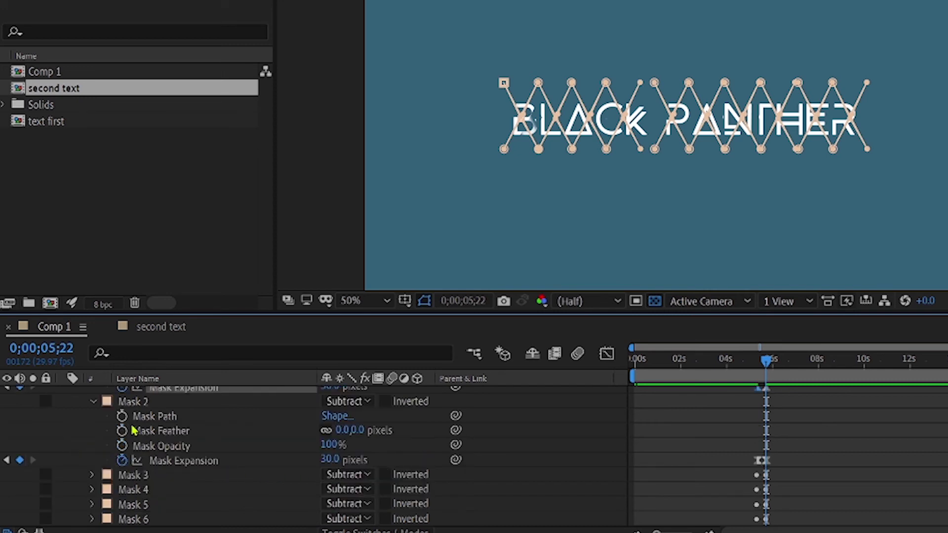
click(6, 460)
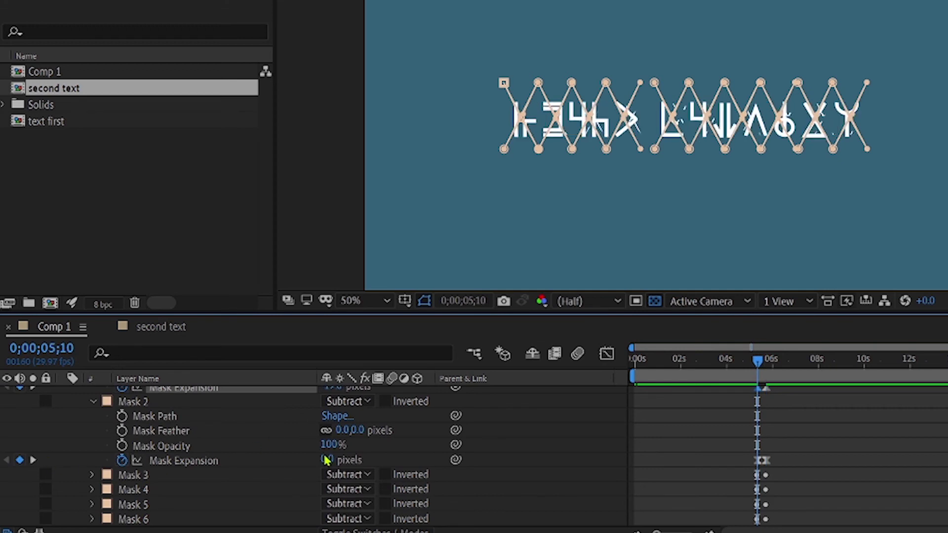
drag(326, 459, 308, 462)
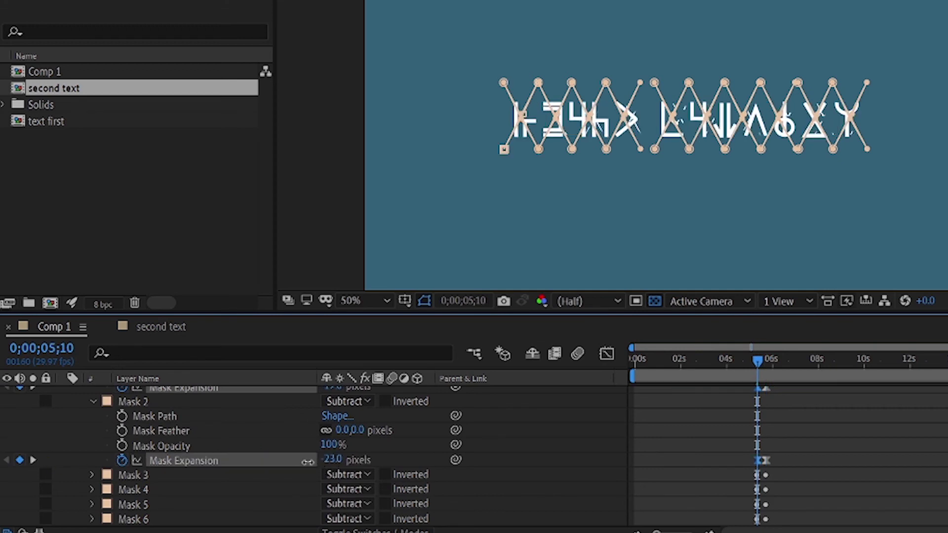
click(529, 467)
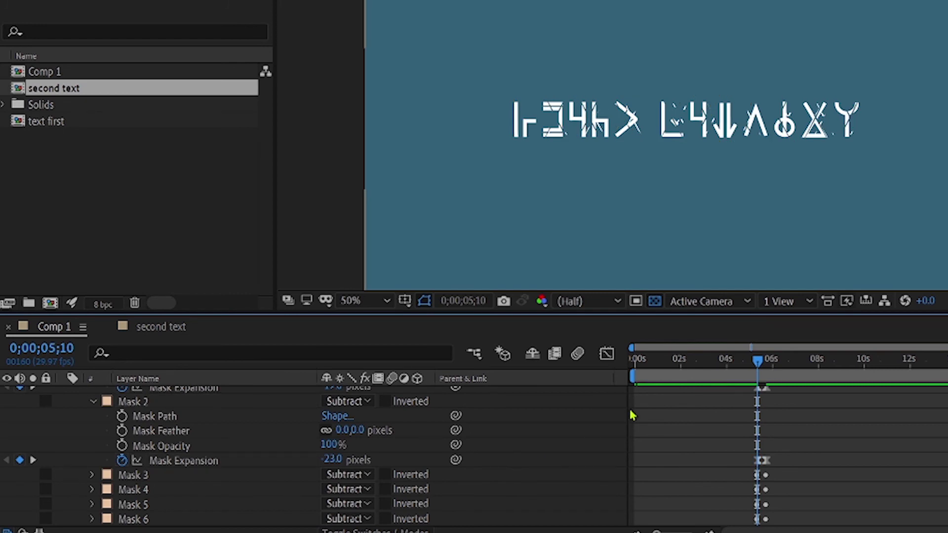
Preview the title animation from 0;00;04;12 to about 0;00;07;00.
click(737, 378)
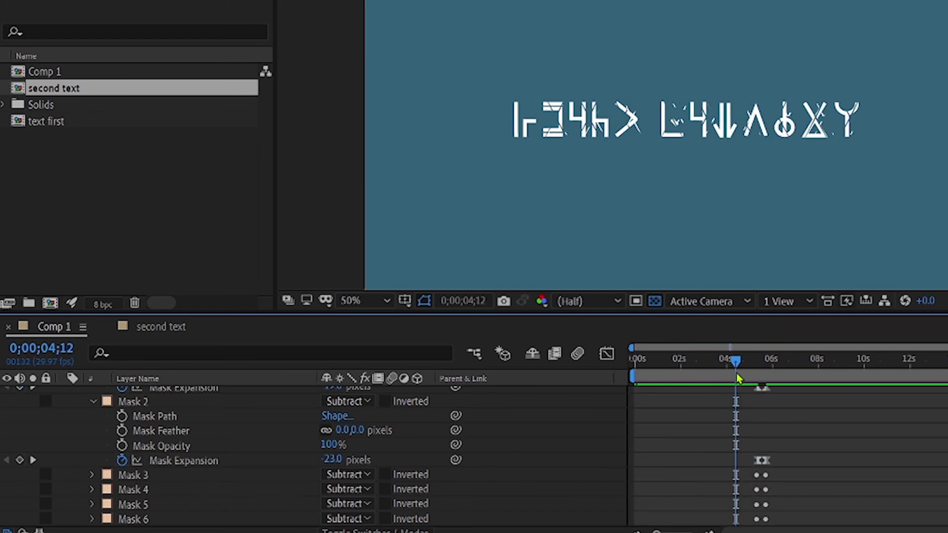
key(space)
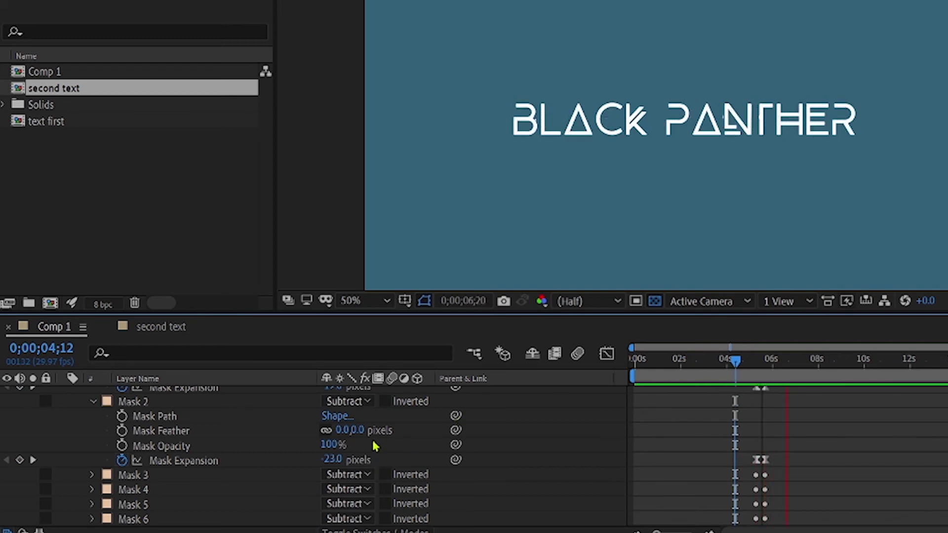
key(space)
scroll(374, 444, up, 3)
scroll(374, 444, up, 3)
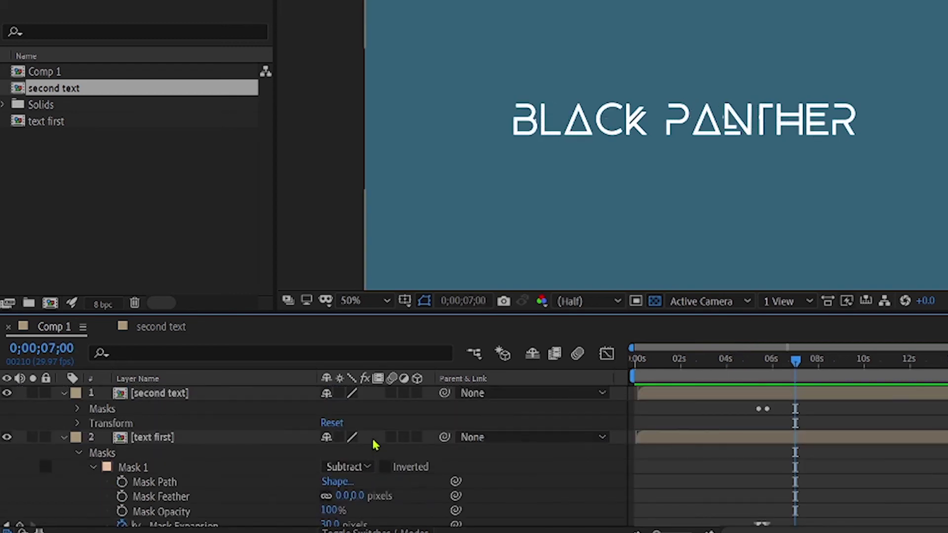
Collapse the text first layer and expand the second text layer's mask group and its Mask 1.
click(94, 467)
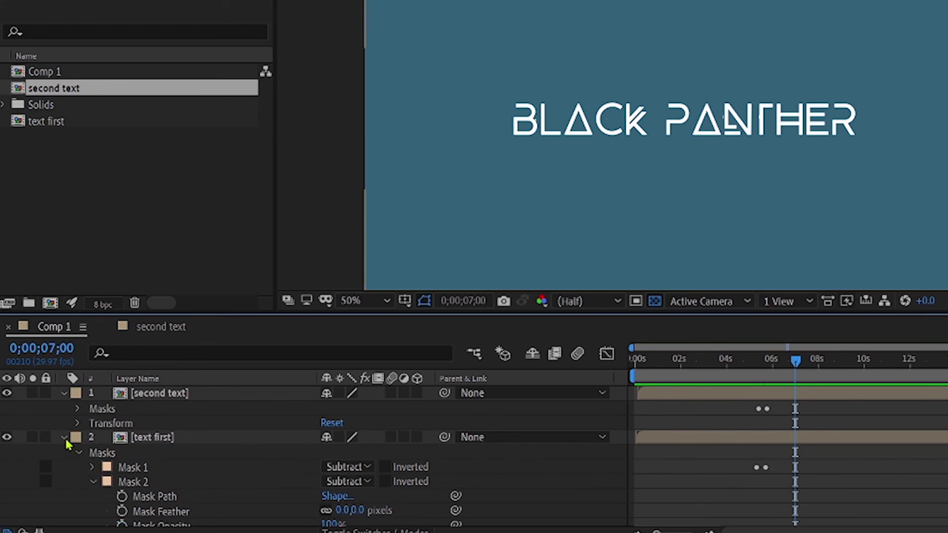
click(64, 438)
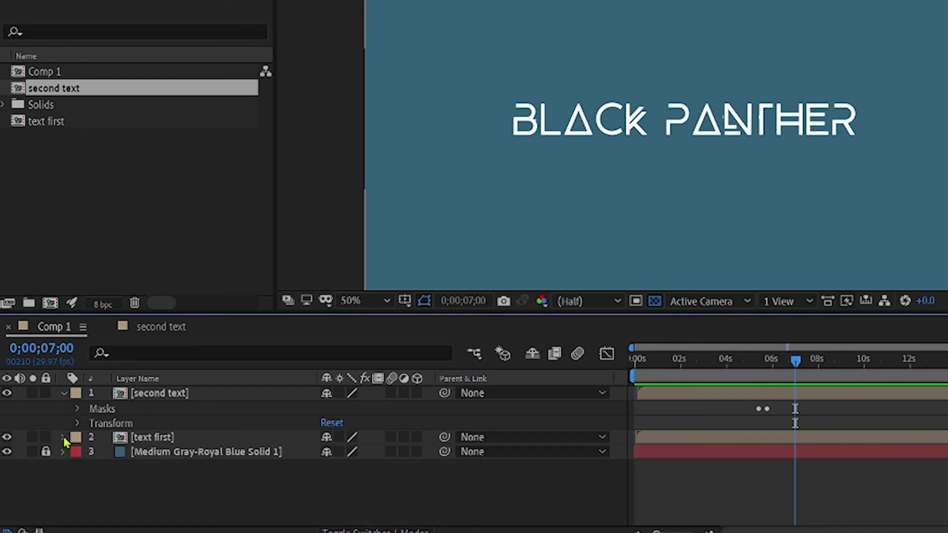
click(78, 409)
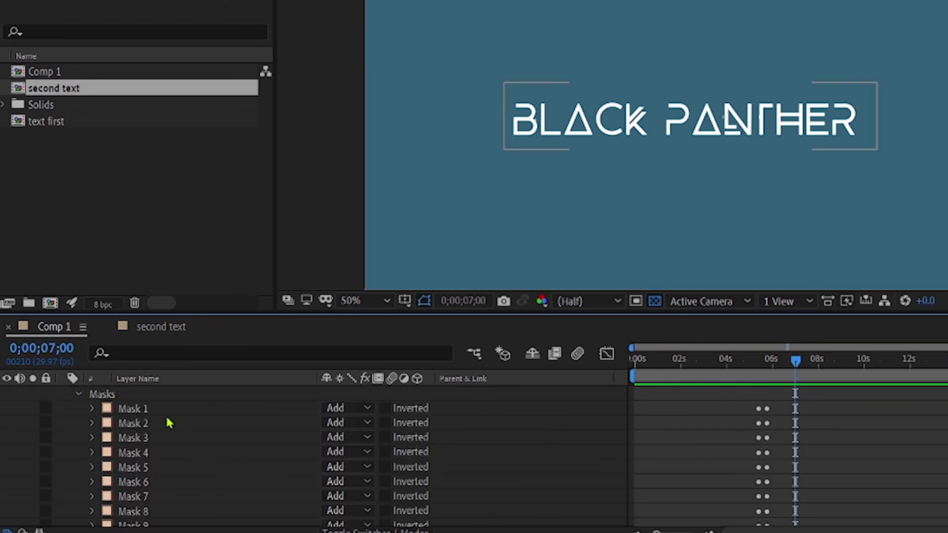
click(92, 408)
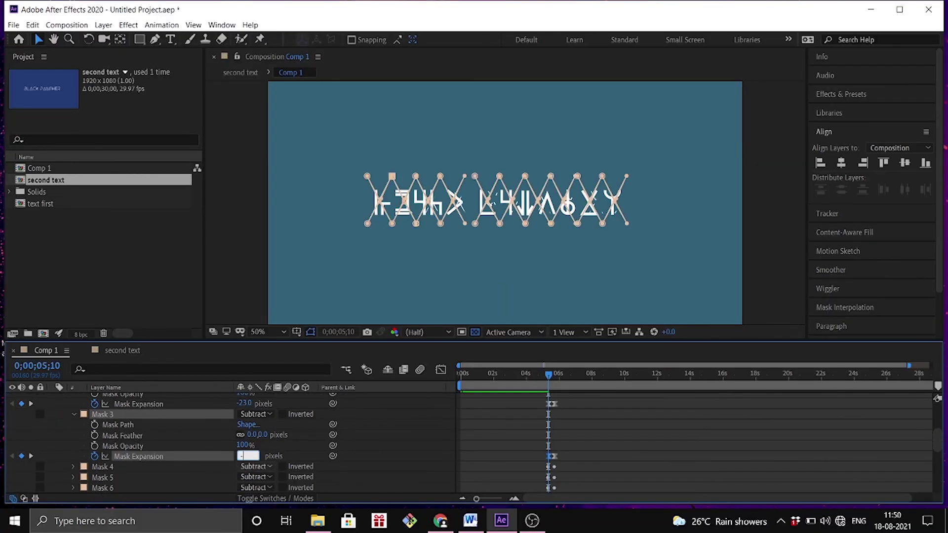
Set the expansion of Mask 3 through Mask 9 on the text first layer to -20 pixels at 0;00;05;10.
text(-200)
key(Return)
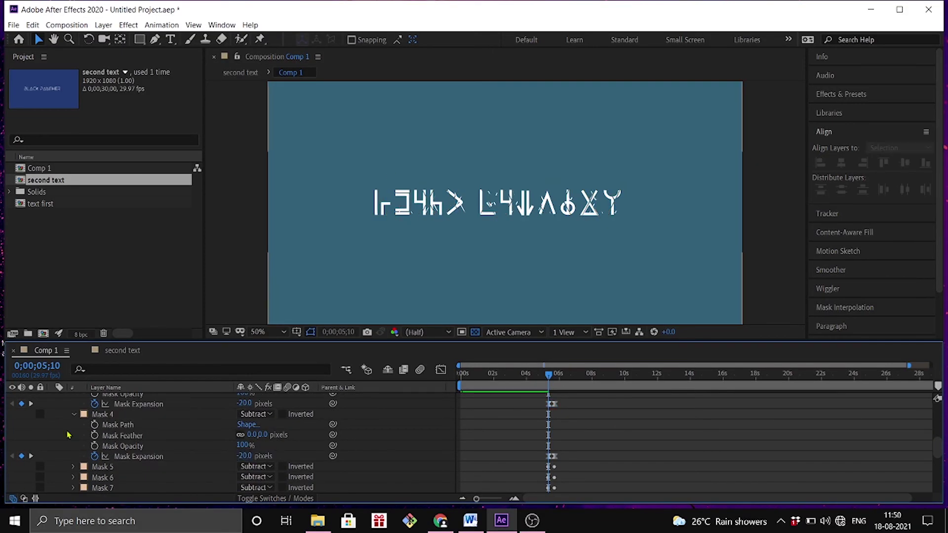
click(73, 416)
click(73, 414)
click(150, 435)
click(109, 446)
scroll(109, 434, down, 2)
click(74, 403)
click(109, 414)
click(74, 446)
click(113, 446)
click(74, 446)
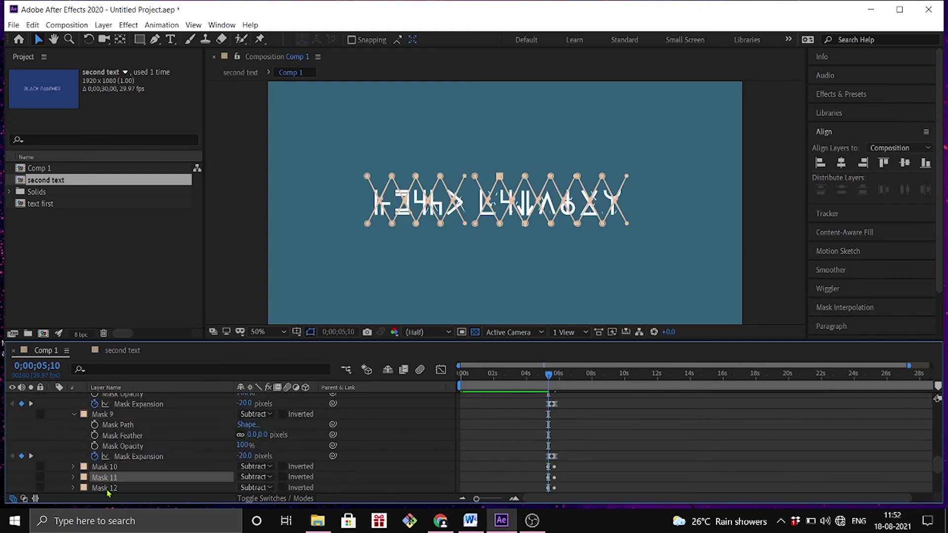
On the text first layer at 0;00;05;10, lower Mask 9's expansion to about -41 pixels and Mask 12's to -50 pixels.
scroll(110, 445, down, 3)
click(85, 417)
click(104, 404)
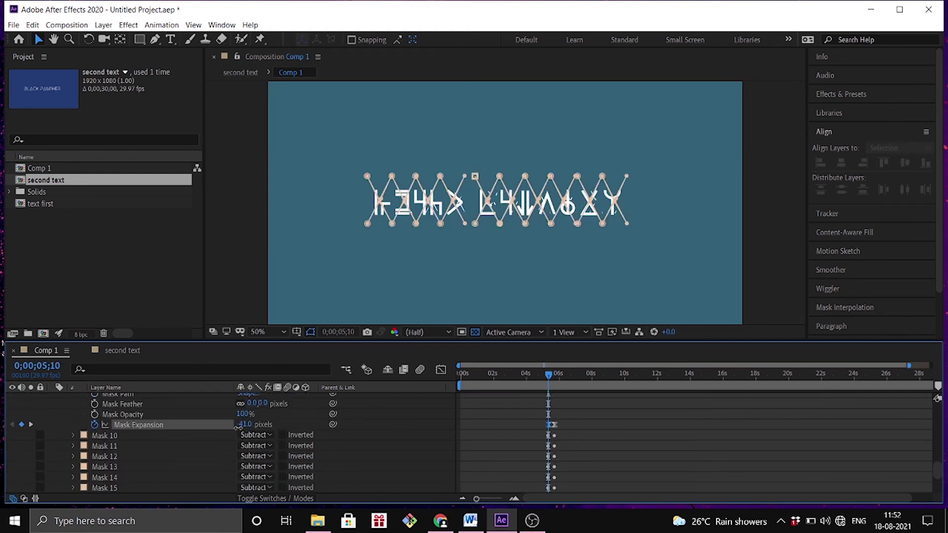
scroll(126, 469, up, 1)
scroll(126, 469, up, 5)
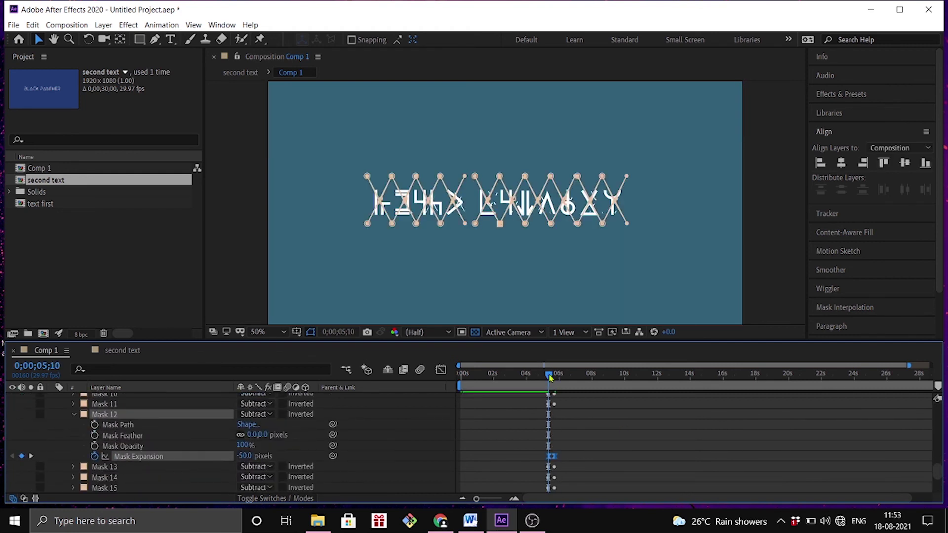
Inspect the first masks' expansion keyframes on both text layers at 0;00;05;22 and 0;00;05;24.
click(630, 463)
click(14, 472)
click(73, 419)
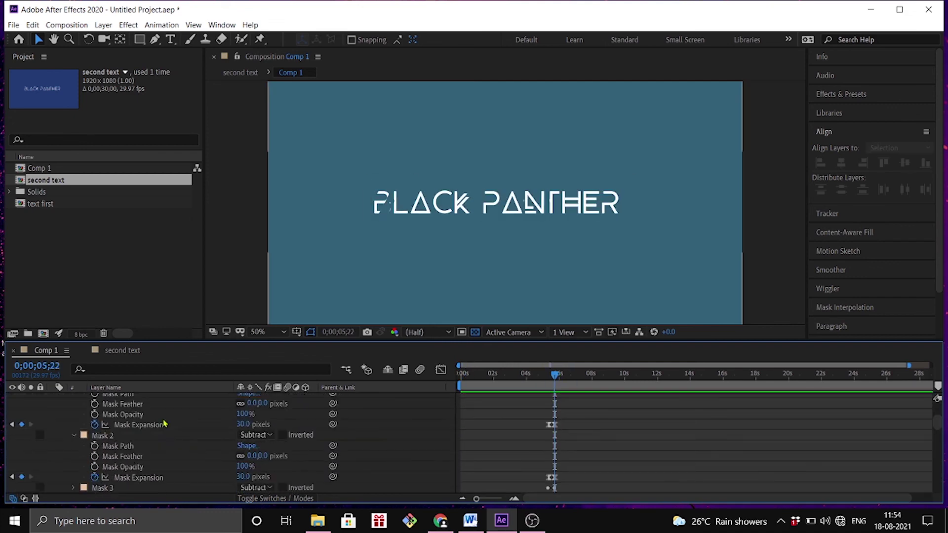
click(102, 466)
scroll(182, 456, down, 2)
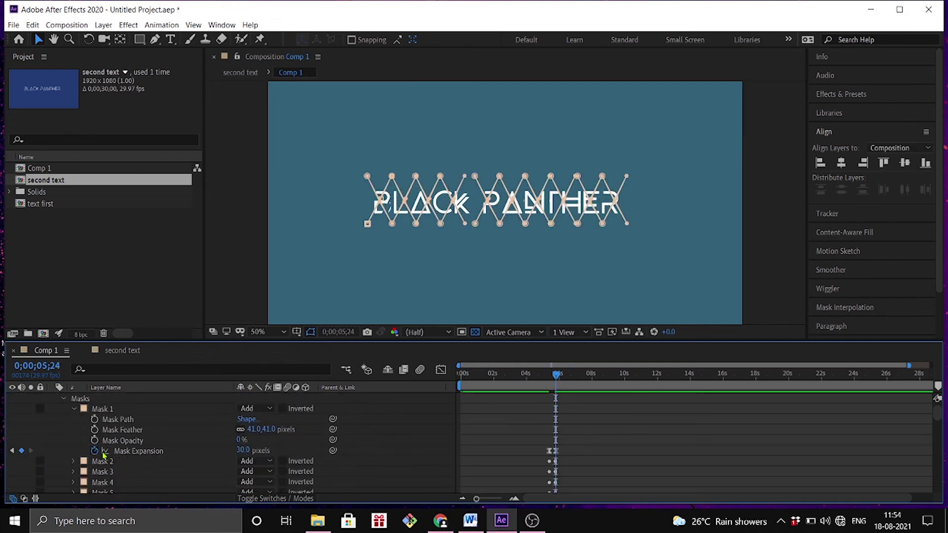
scroll(182, 456, down, 3)
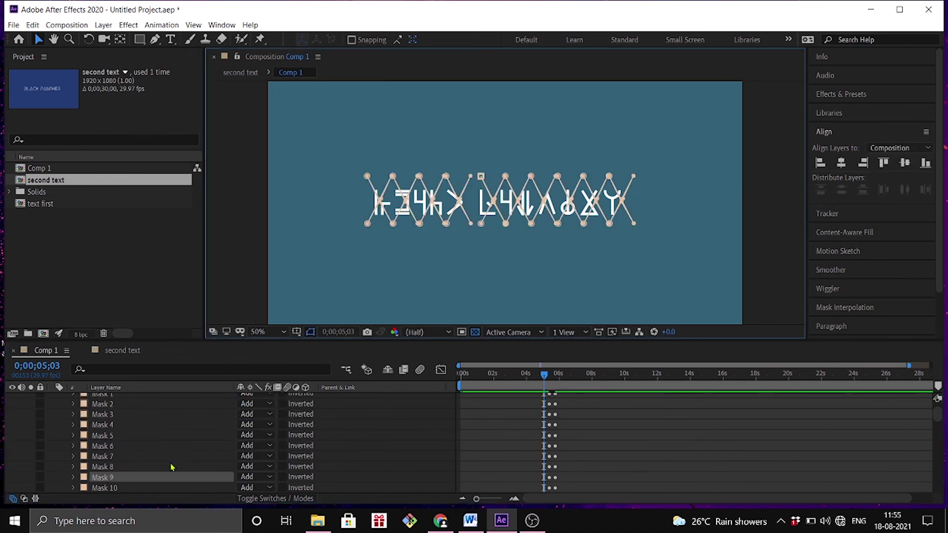
Set the expansion of Mask 7 through Mask 10 on the second text layer to -30 pixels at 0;00;05;12.
click(74, 414)
click(247, 456)
text(-20)
key(Return)
click(73, 466)
click(246, 455)
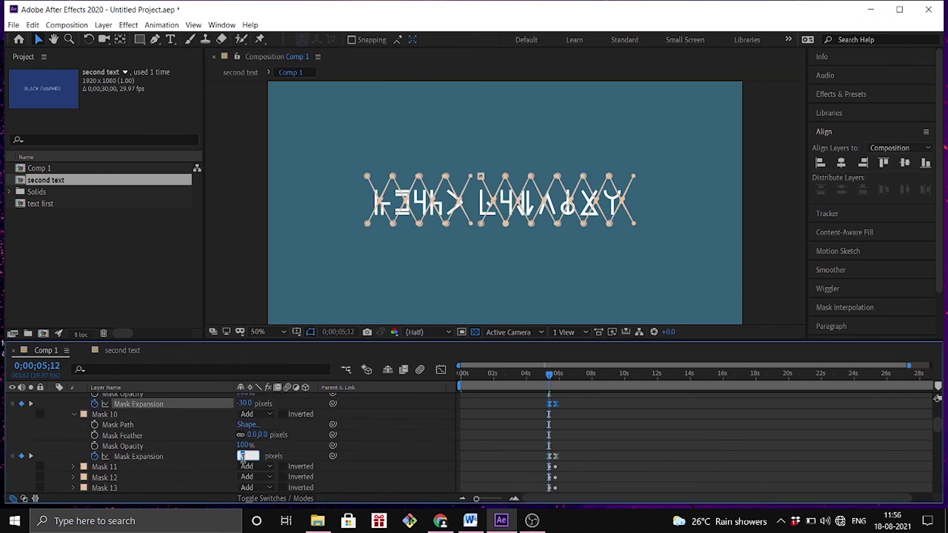
click(73, 404)
click(245, 445)
text(-30)
key(Return)
click(74, 404)
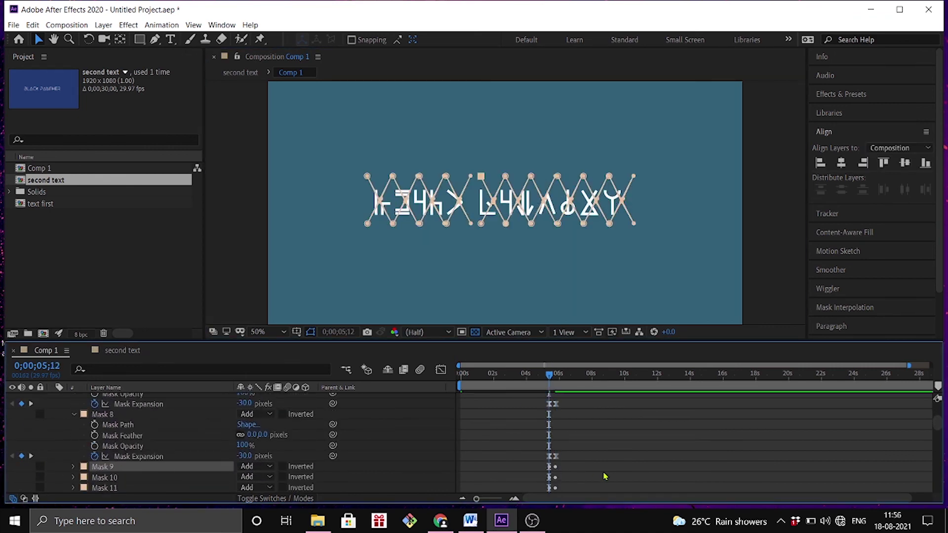
Set the expansion of Mask 11 through Mask 14 on the second text layer to -30 pixels at 0;00;05;12.
scroll(148, 444, up, 1)
click(74, 413)
click(245, 455)
text(-30)
click(454, 304)
click(74, 414)
scroll(148, 444, down, 2)
click(74, 413)
click(246, 456)
text(-30)
key(Return)
click(74, 413)
Set the expansion of Mask 19 and Mask 21 on the second text layer to -30 pixels at 0;00;05;12.
scroll(148, 444, down, 3)
click(74, 424)
click(74, 425)
scroll(148, 444, up, 5)
click(74, 451)
click(74, 450)
scroll(148, 444, down, 5)
click(74, 424)
click(245, 466)
text(-30)
key(Return)
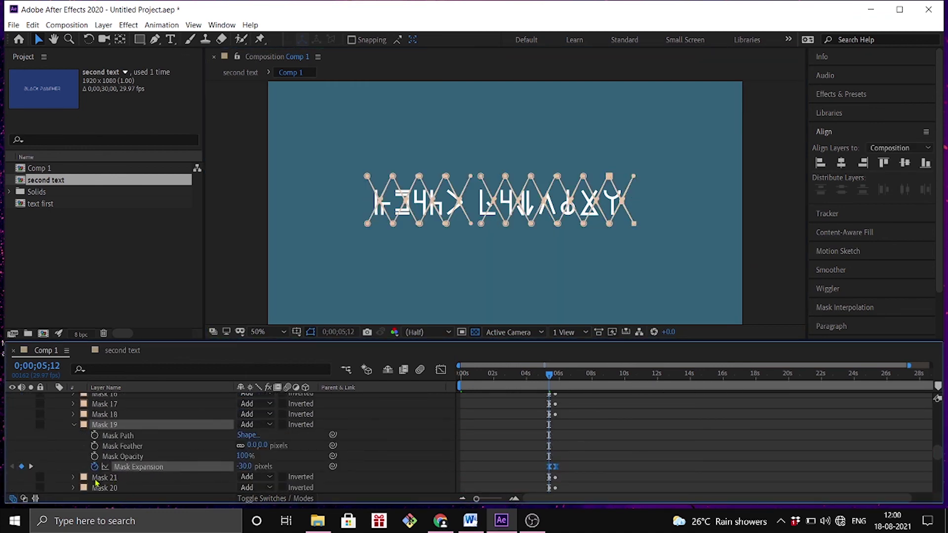
click(75, 478)
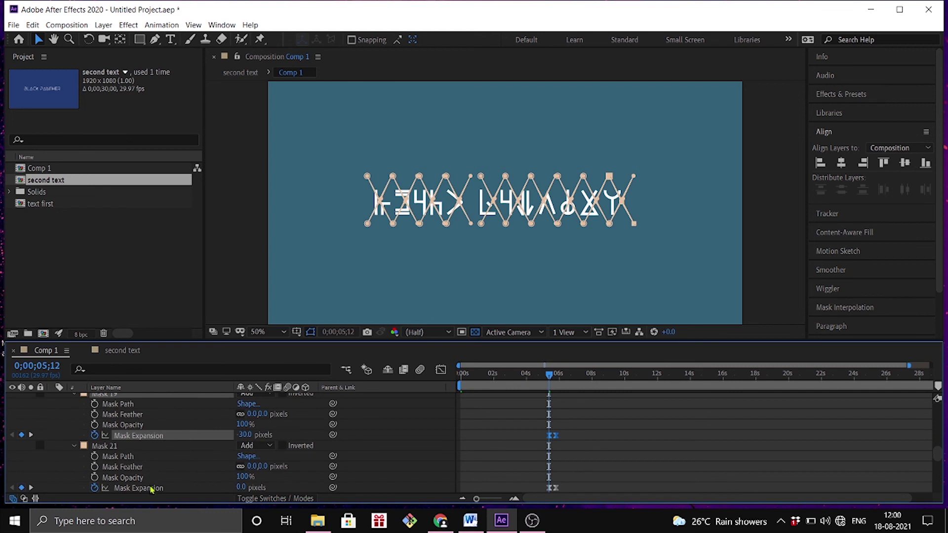
click(152, 488)
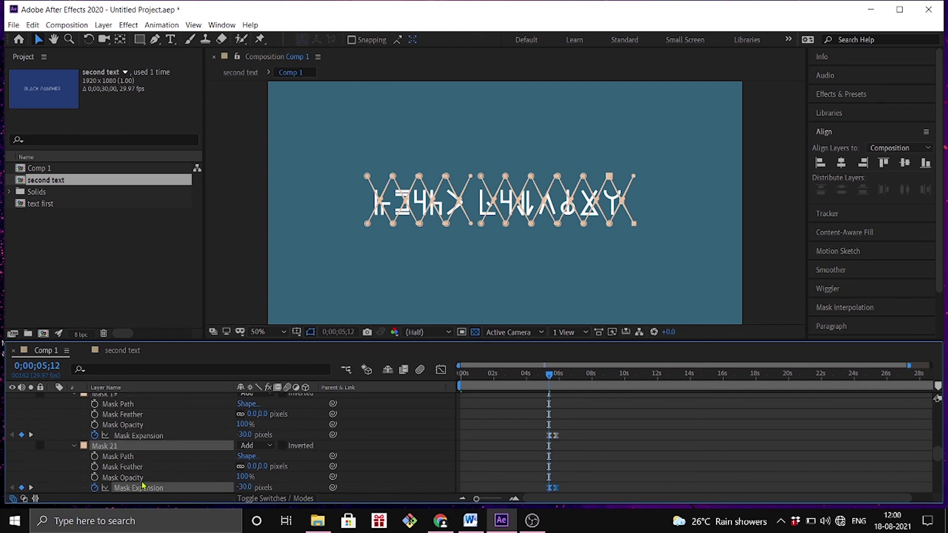
Deselect the masks, then collapse the text first layer and its mask group.
scroll(68, 456, down, 5)
scroll(68, 456, up, 1)
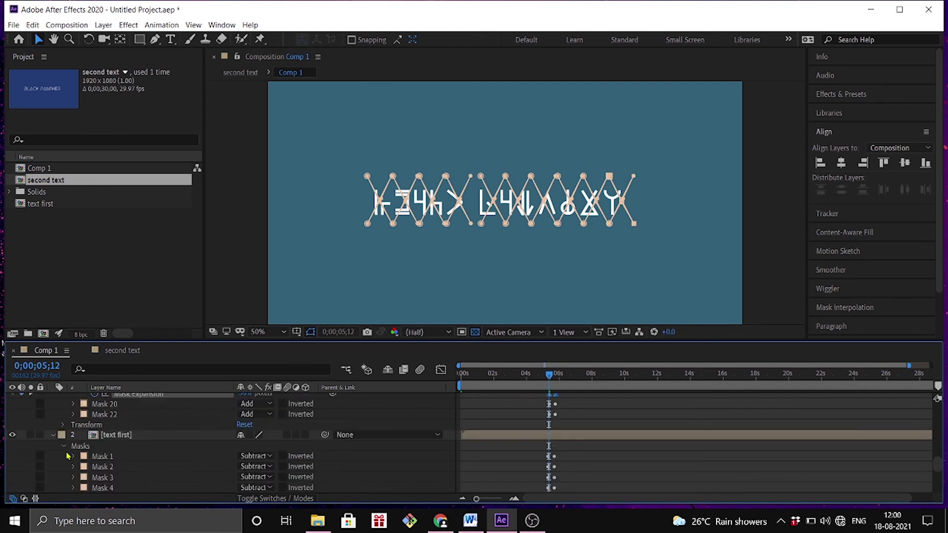
click(611, 448)
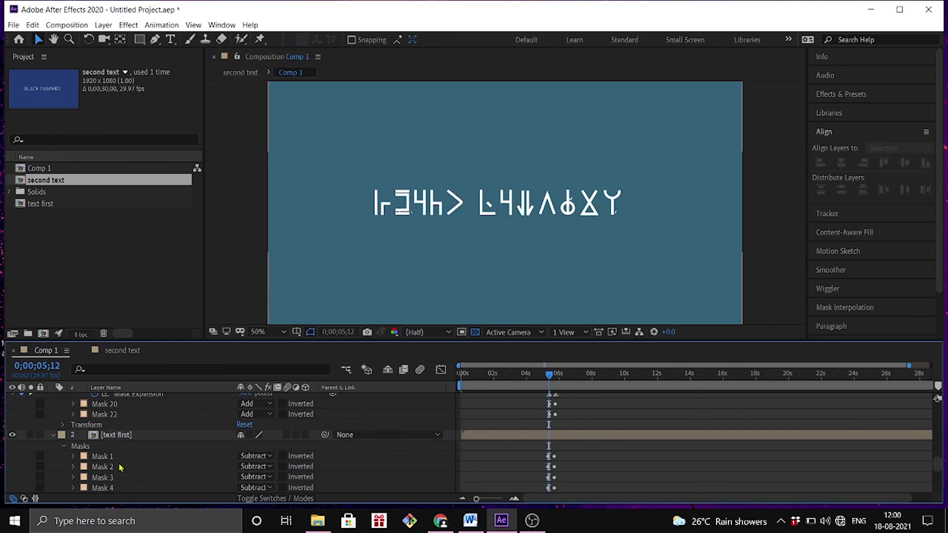
click(67, 446)
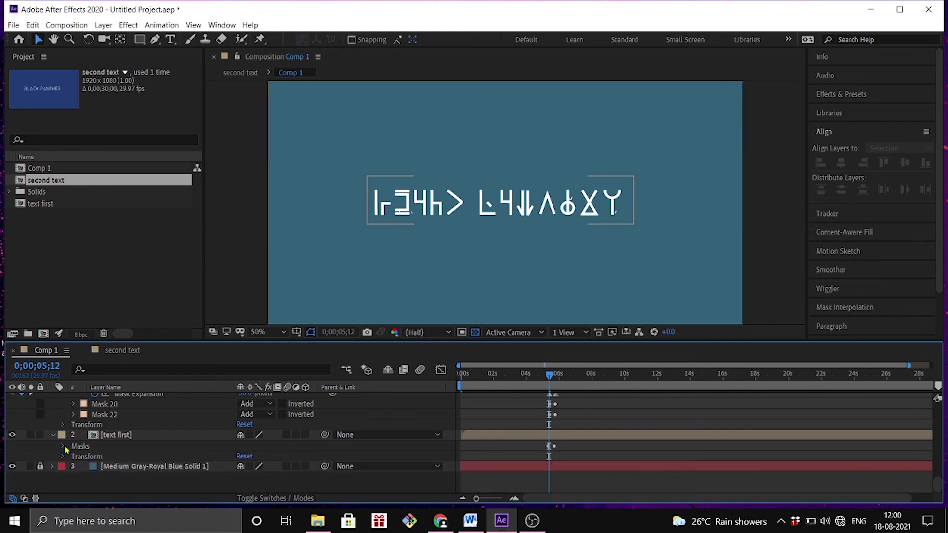
click(53, 451)
Collapse the expanded masks on the second text layer, including its mask group and the layer itself.
scroll(57, 452, up, 4)
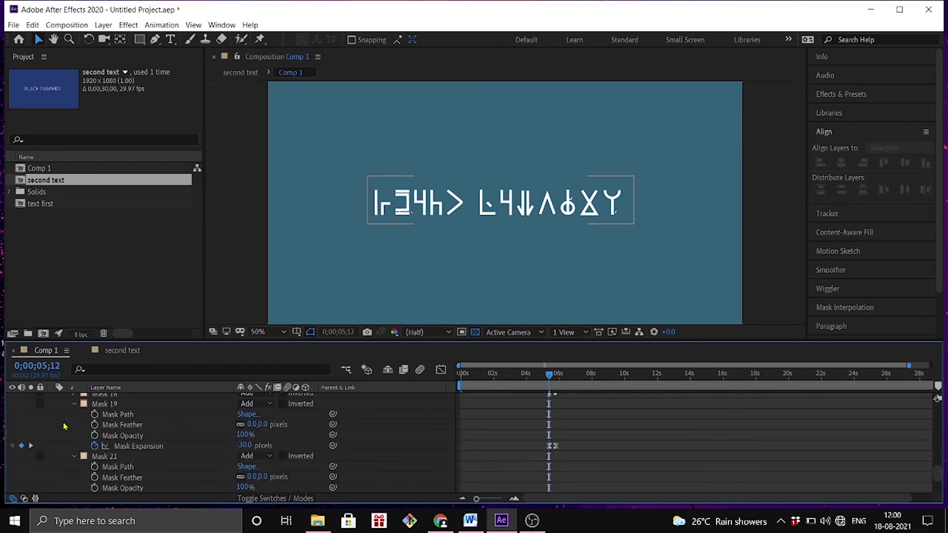
click(73, 437)
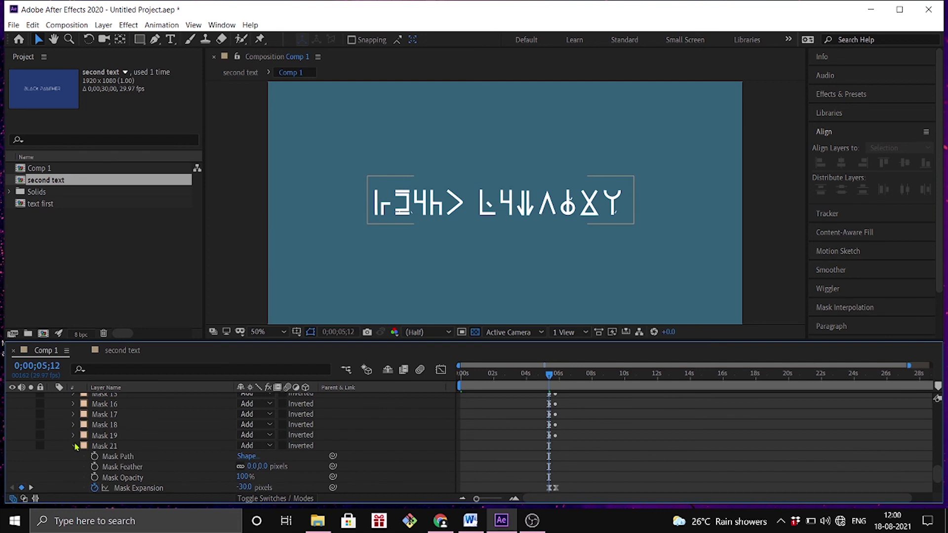
click(74, 445)
scroll(73, 432, up, 5)
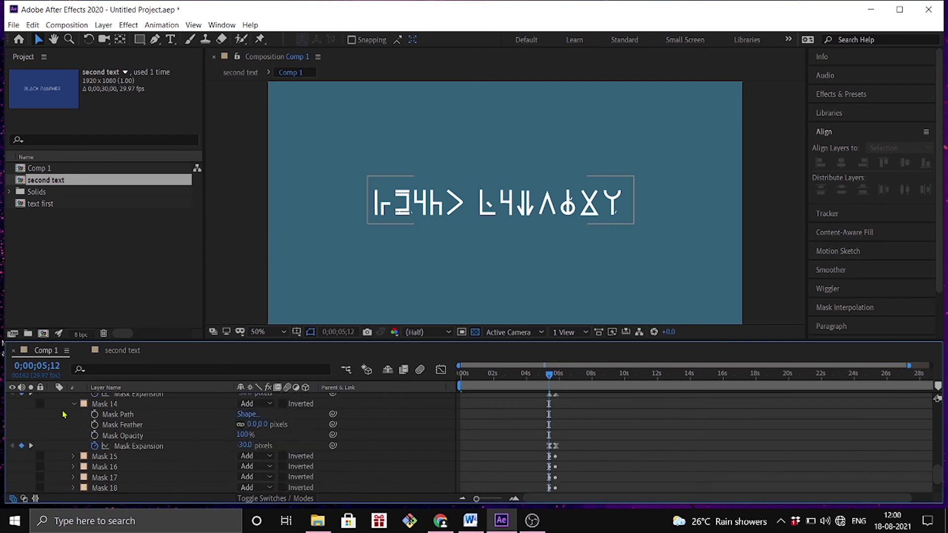
click(73, 447)
scroll(73, 434, up, 2)
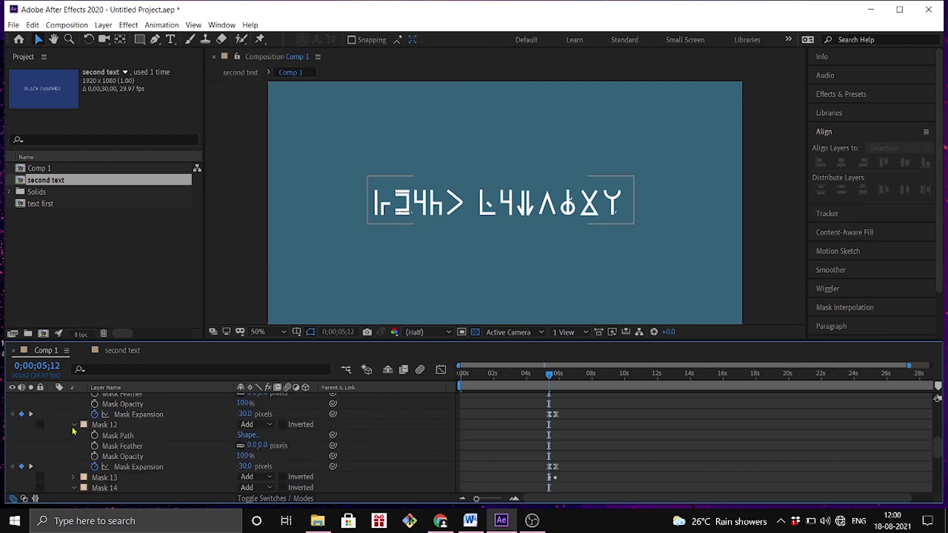
click(72, 427)
click(71, 446)
scroll(74, 440, up, 3)
click(74, 435)
scroll(72, 424, up, 3)
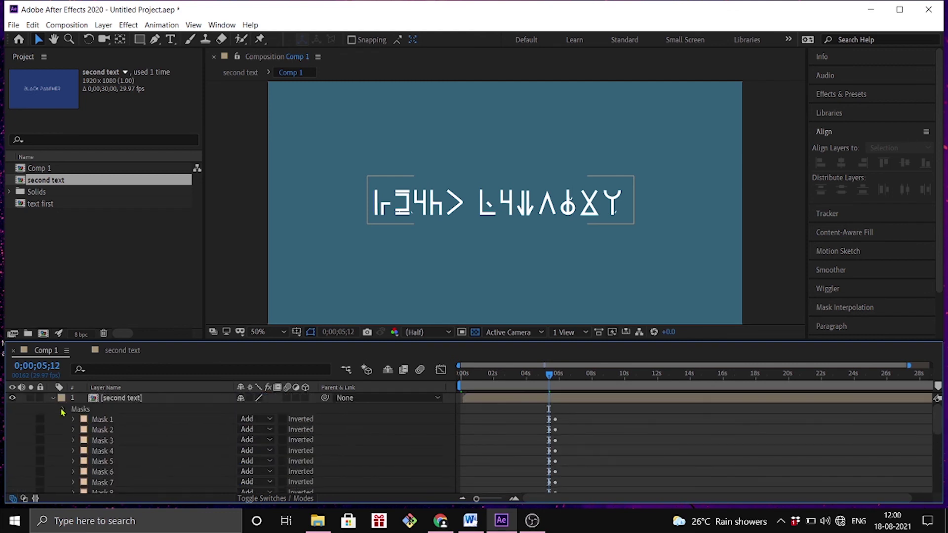
click(62, 410)
click(54, 398)
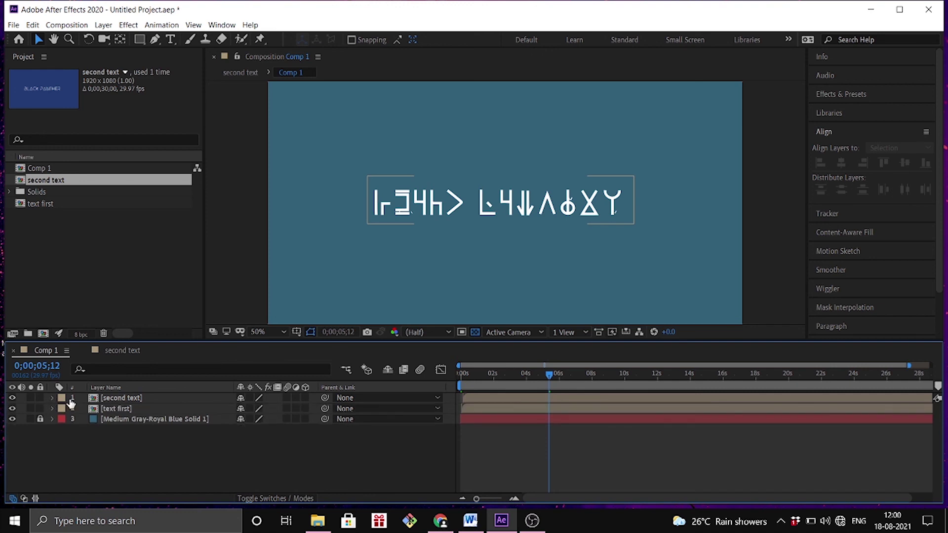
Preview the title transition from 0;00;03;04 until the BLACK PANTHER text is revealed, stopping at 0;00;06;22.
click(530, 377)
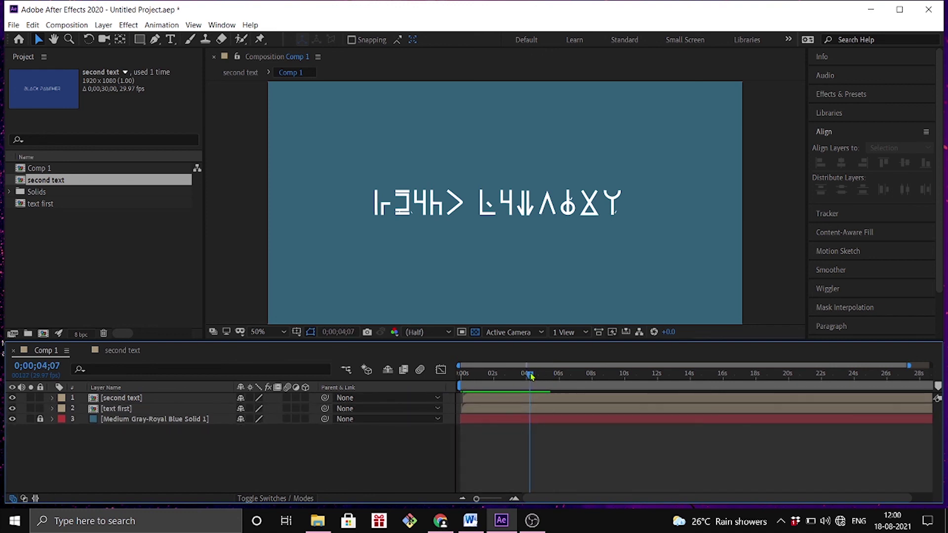
drag(517, 376, 513, 375)
key(space)
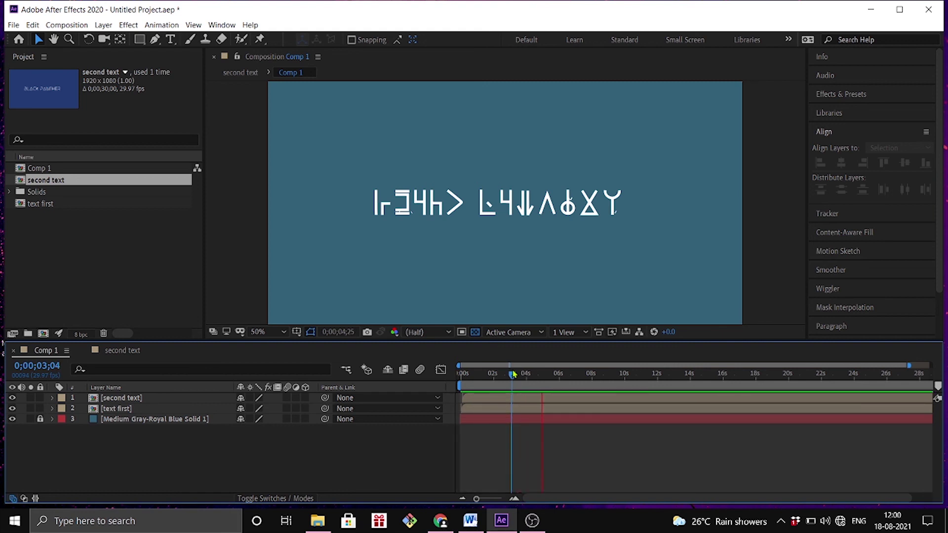
key(space)
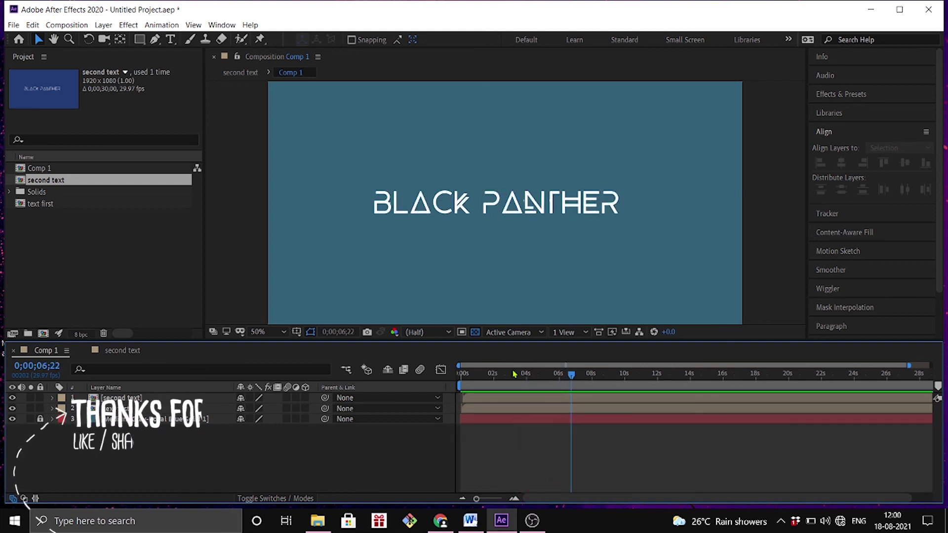